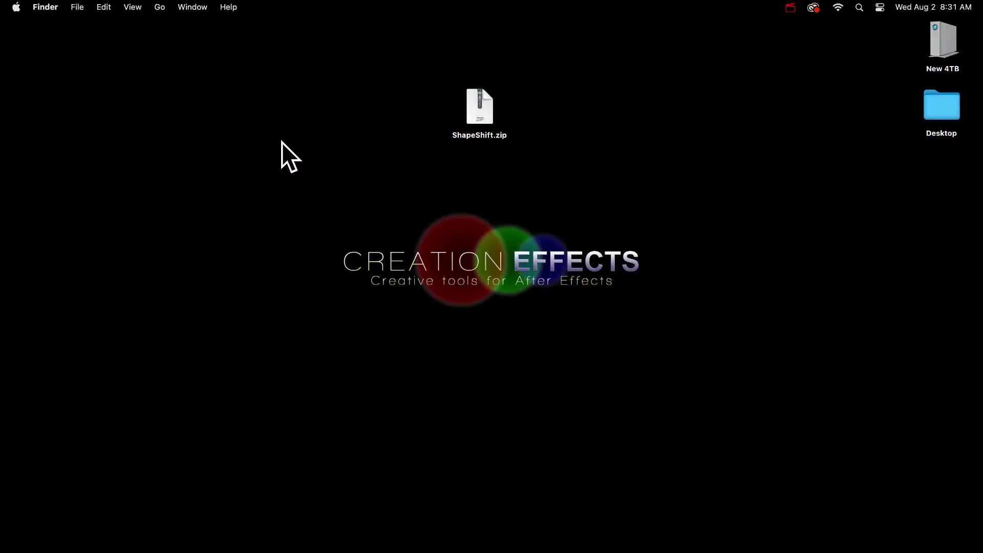
- Unzip ShapeShift.zip in Finder and move the extracted folder aside
click(480, 109)
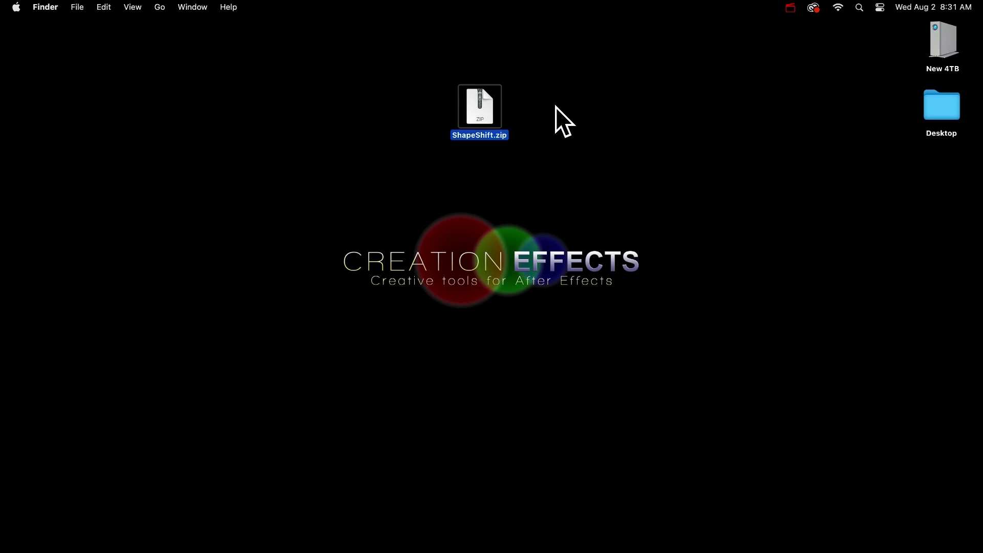
right_click(493, 126)
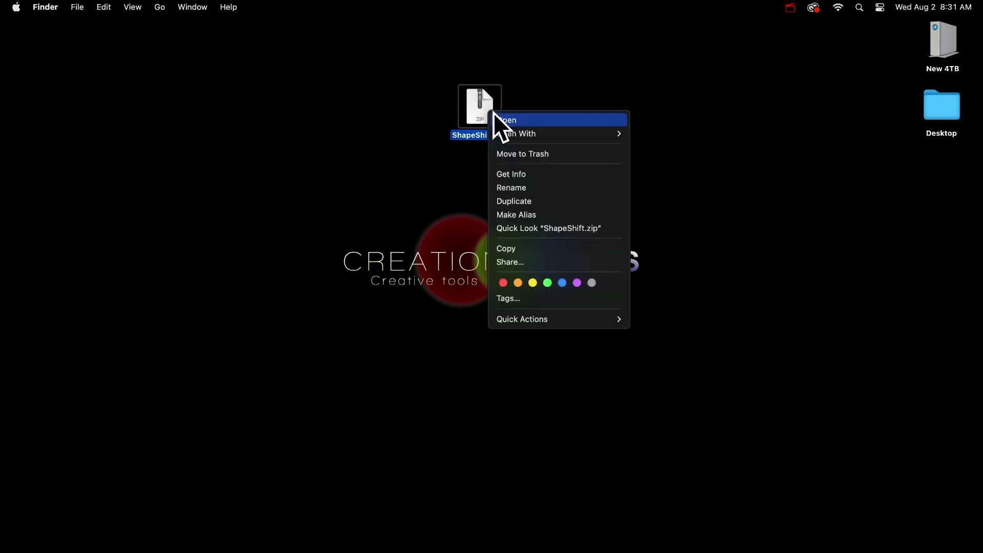
click(414, 102)
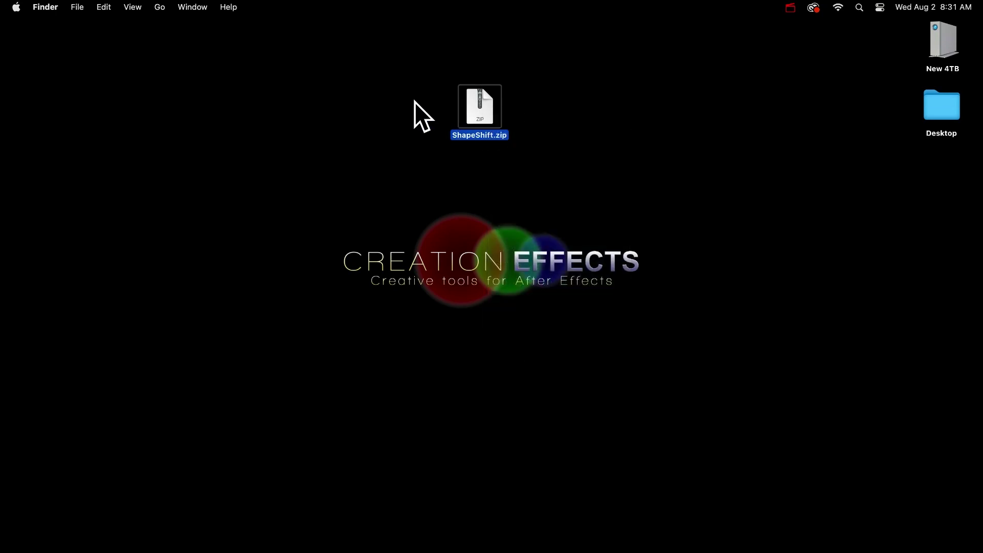
double_click(476, 112)
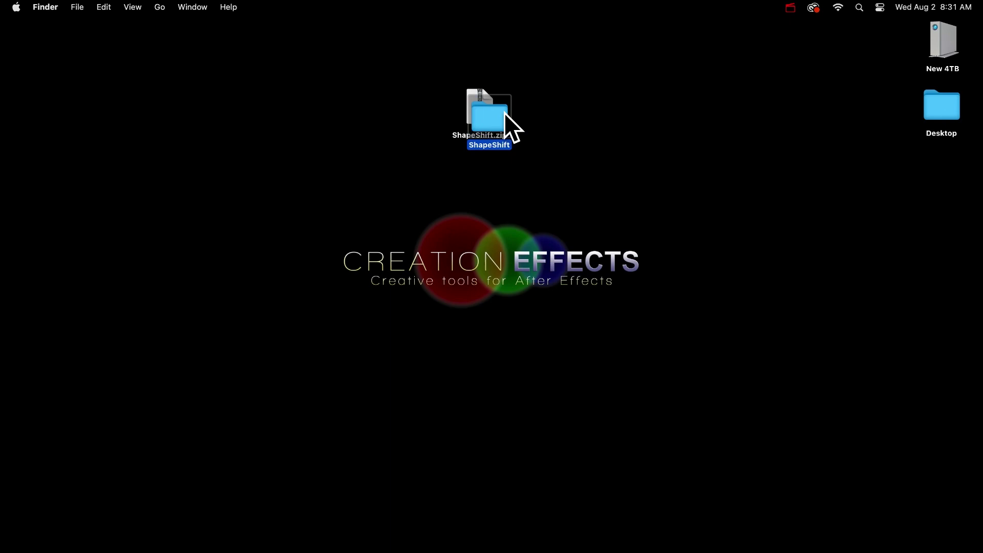
drag(505, 113, 557, 105)
- Open ShapeShift.aep from the extracted ShapeShift folder in After Effects
double_click(570, 112)
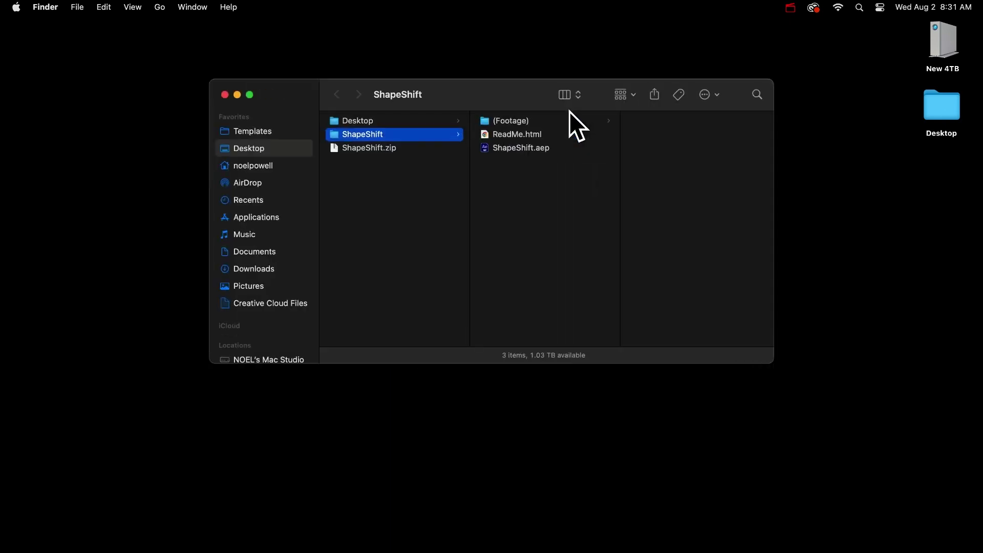
click(511, 150)
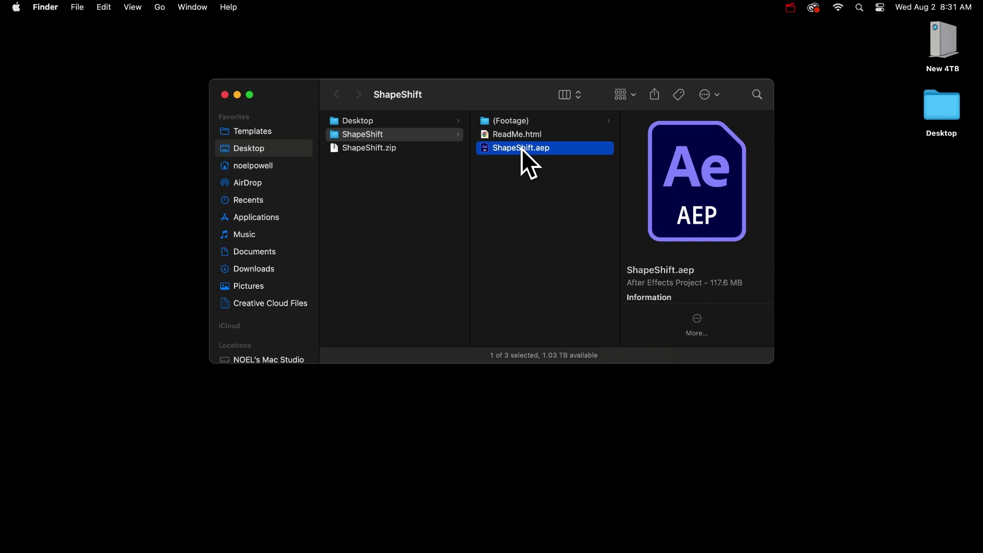
double_click(522, 149)
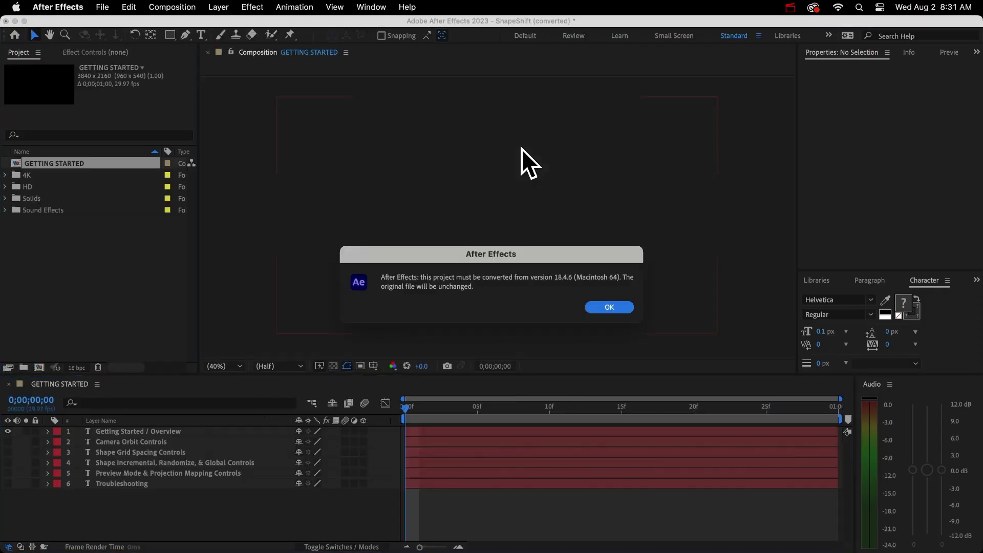
- Accept the version conversion and browse the GETTING STARTED comp's guide text layers
click(605, 307)
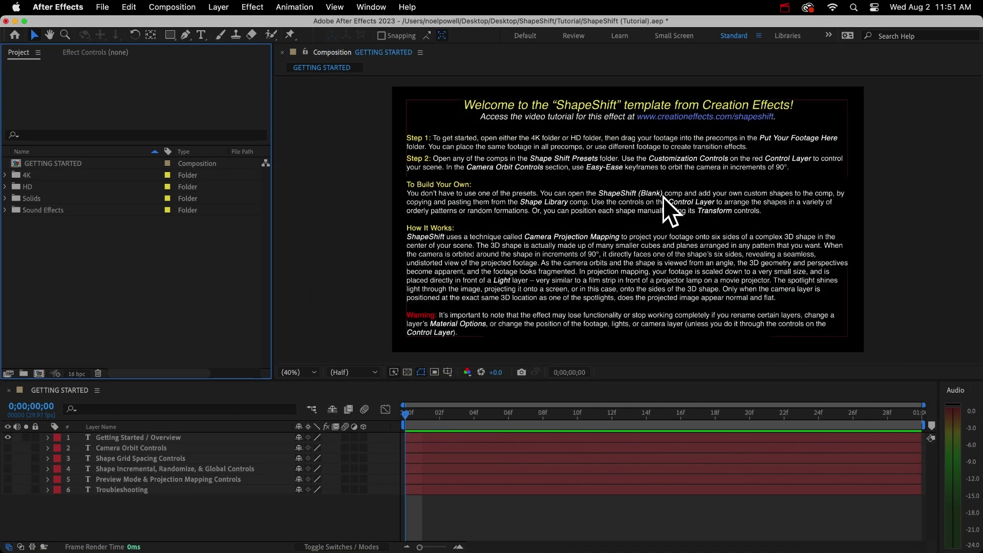
click(51, 162)
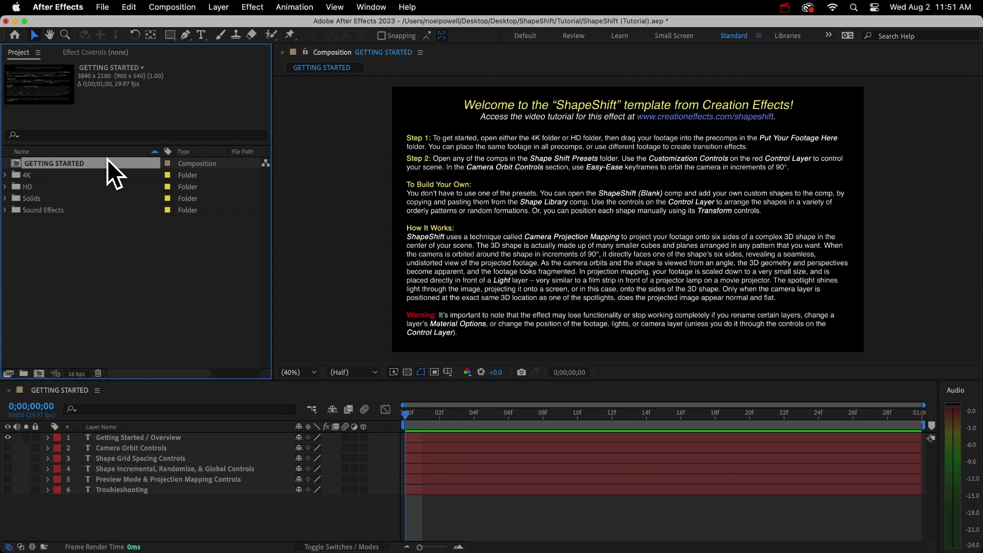
click(148, 449)
click(149, 458)
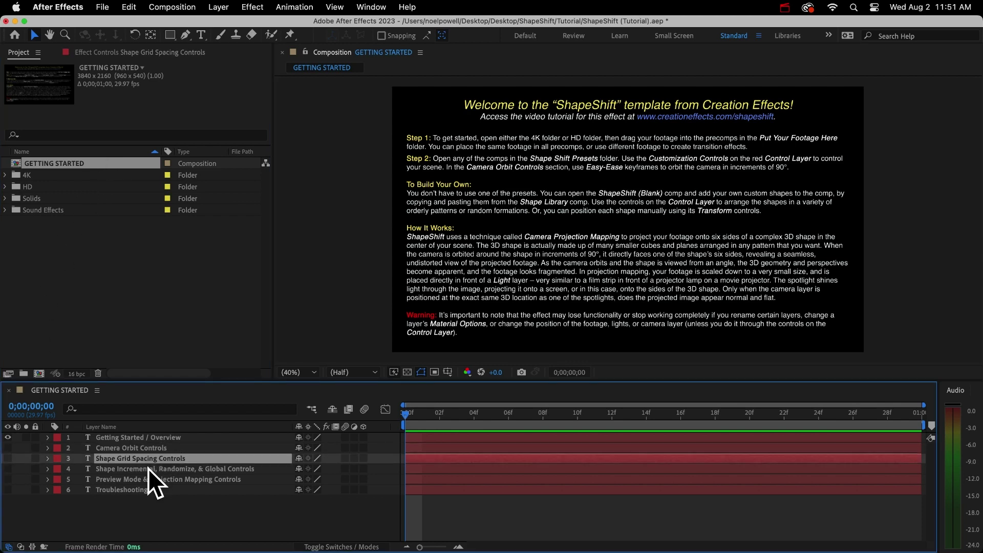
click(149, 469)
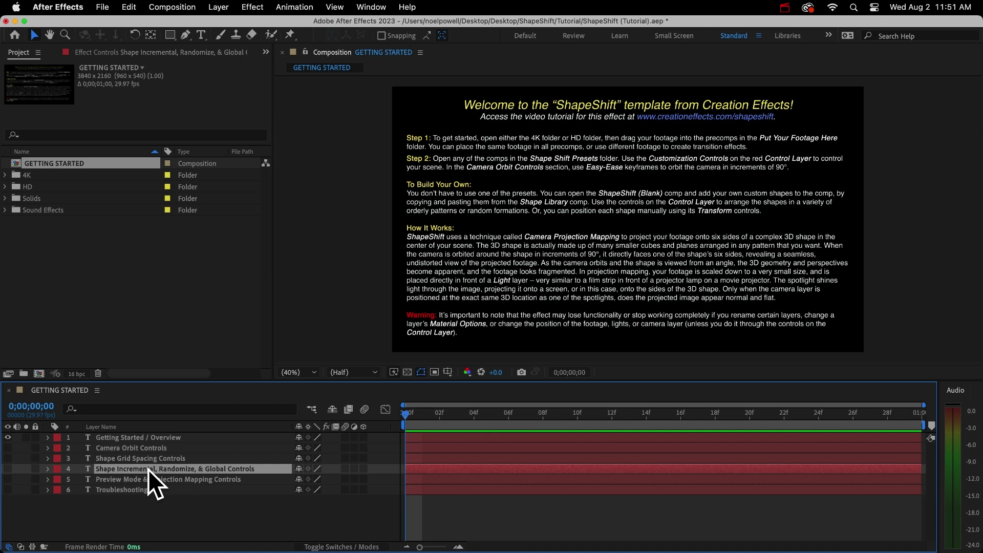
click(147, 490)
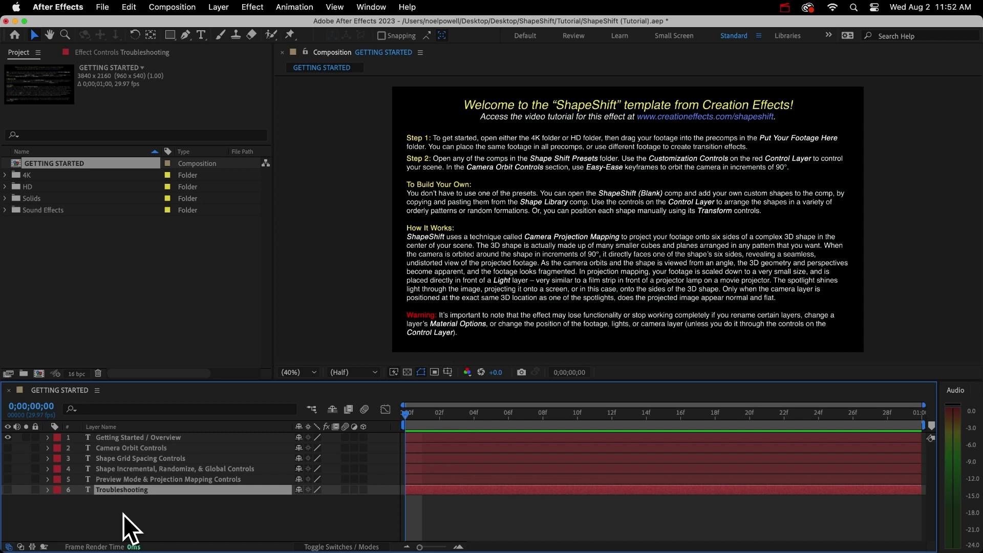
- Peek into the 4K folder, then expand the HD folder in the Project panel
click(16, 174)
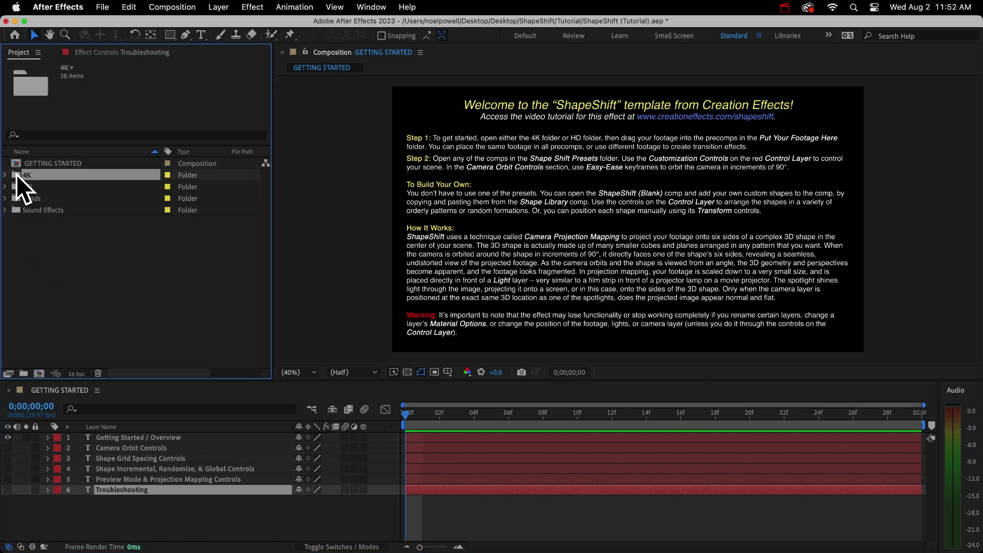
click(17, 186)
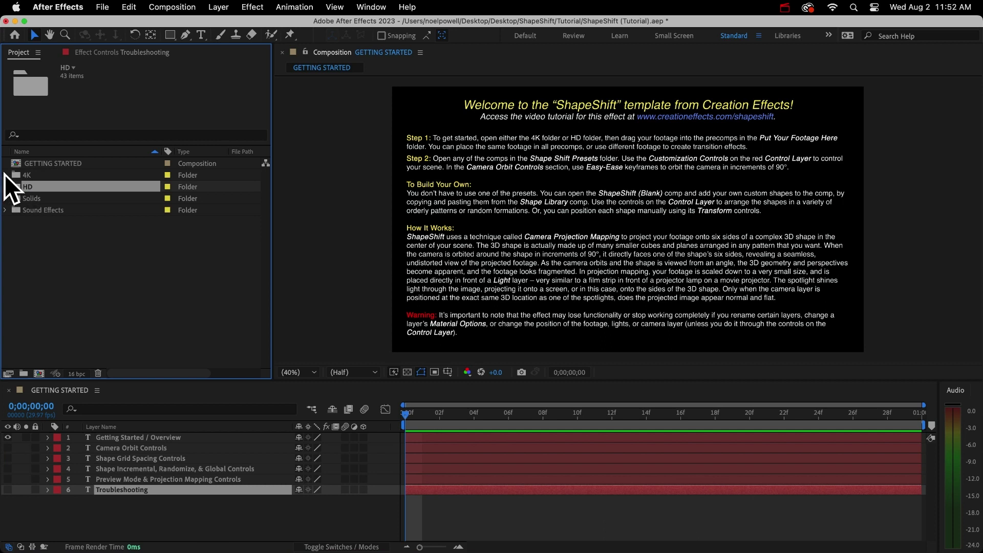
click(5, 174)
click(5, 174)
click(5, 186)
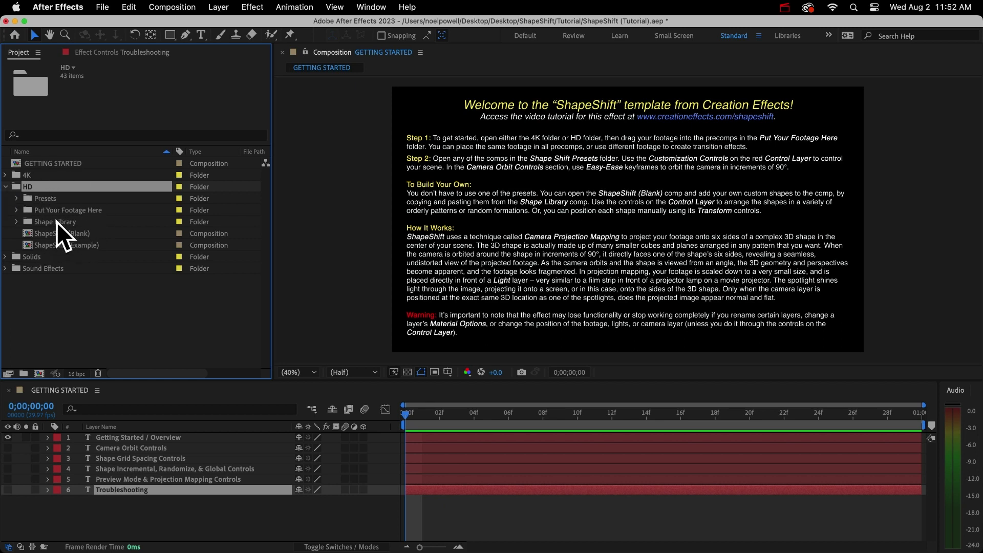
click(102, 6)
- Expand Put Your Footage Here and check the Footage folder's clips
mouse_move(127, 186)
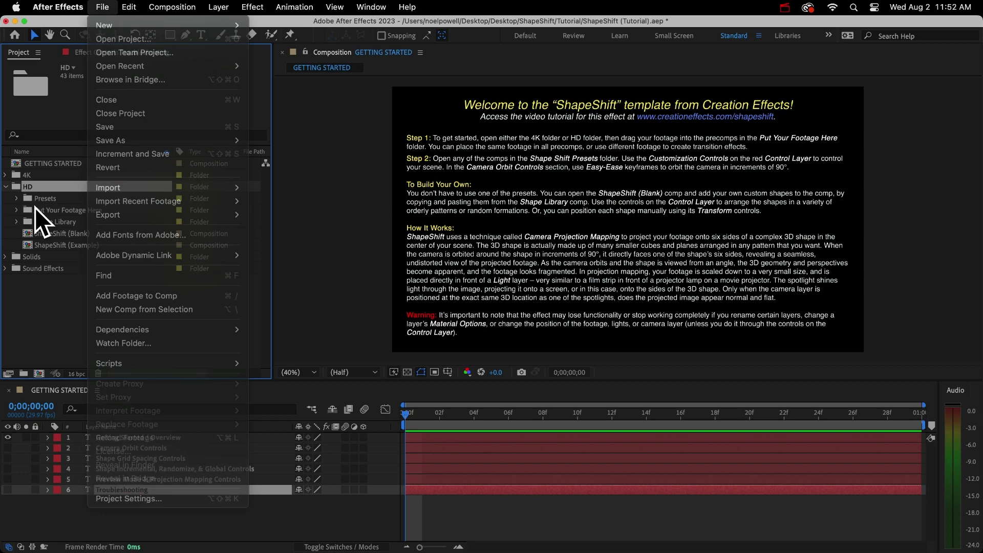
click(17, 210)
click(29, 224)
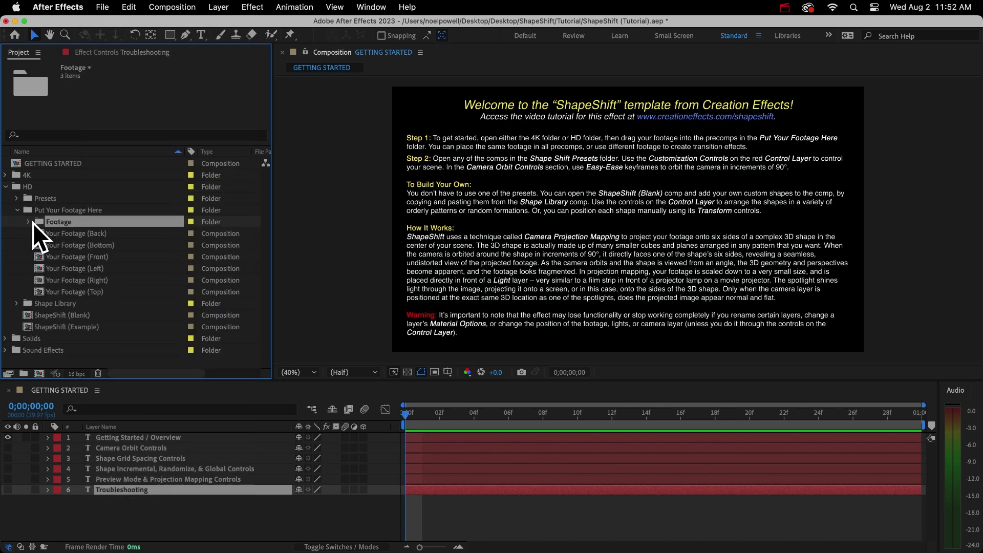
click(29, 221)
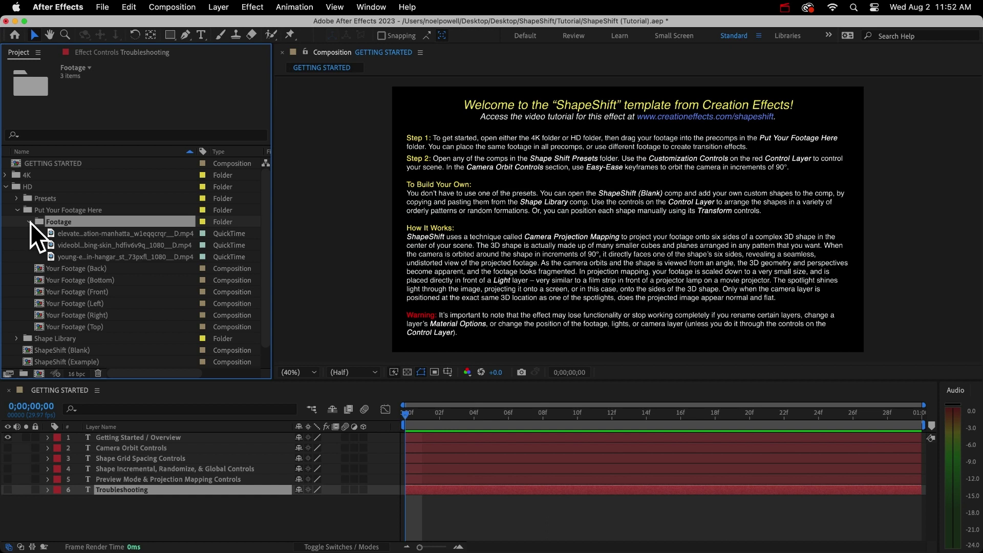
click(30, 222)
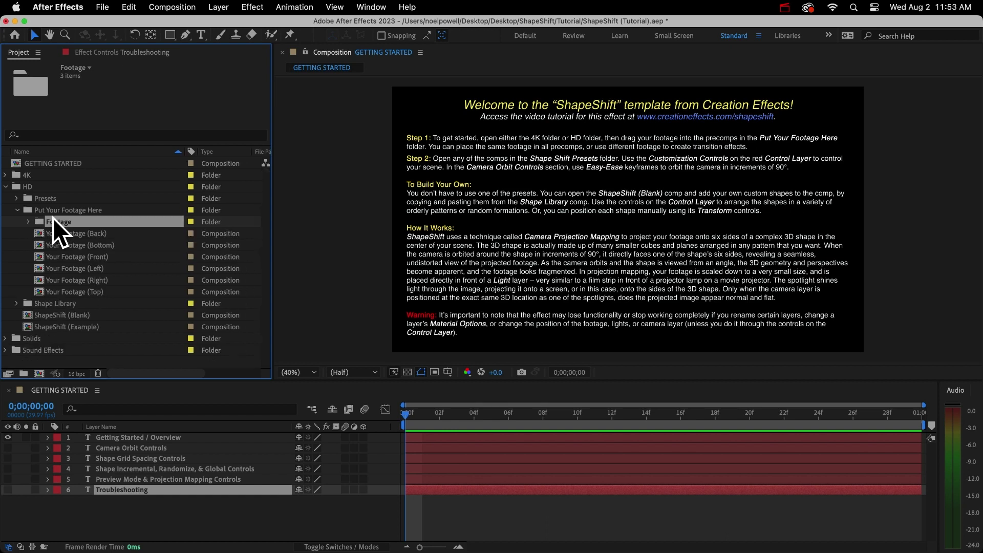
click(85, 209)
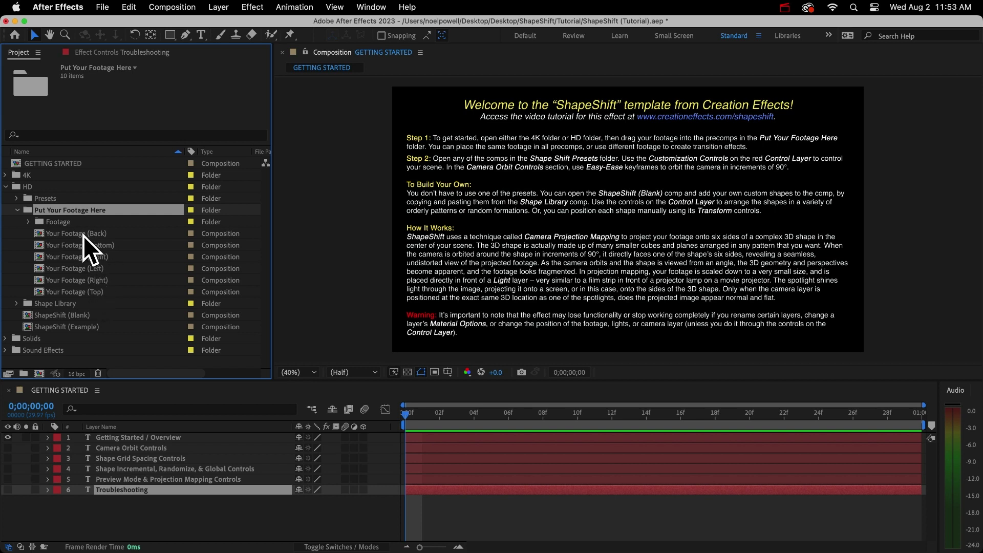
- Select each Your Footage comp (Back, Bottom, Front, Left, Right, Top), then reopen Footage
click(83, 235)
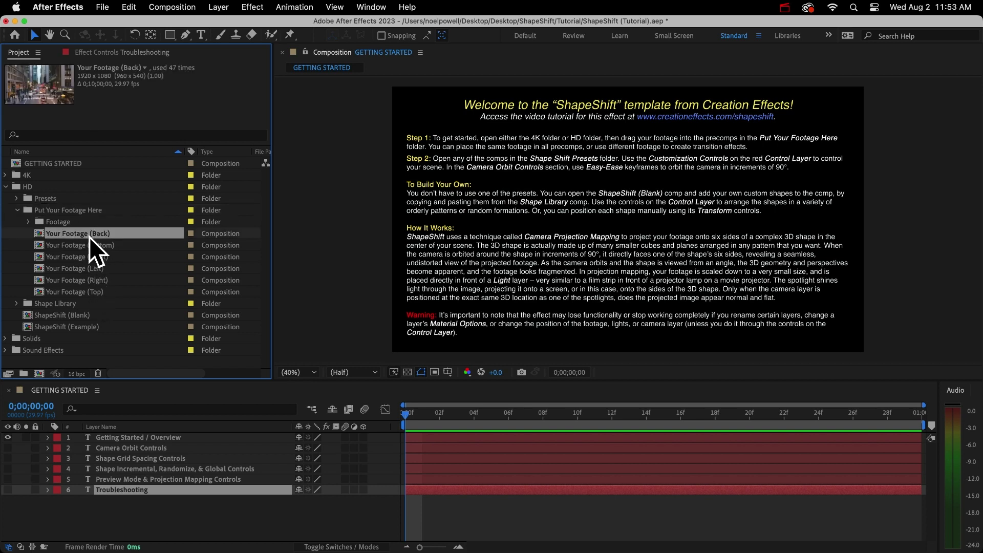
click(92, 245)
click(96, 256)
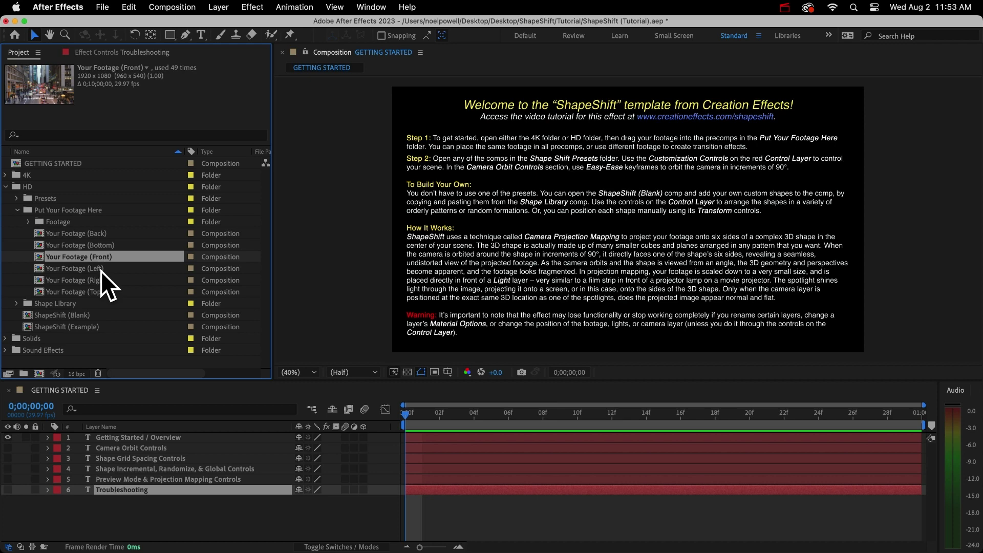
click(97, 269)
click(98, 281)
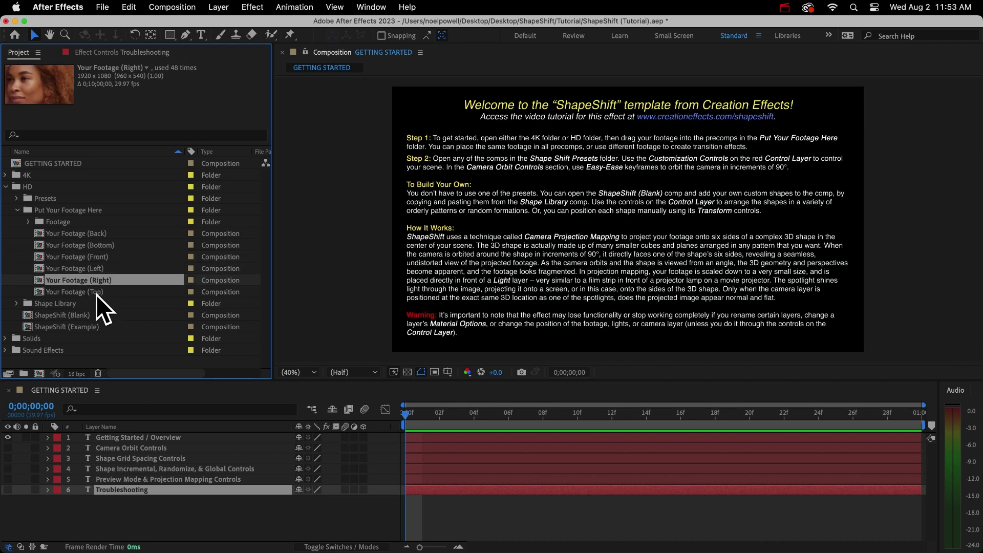
click(96, 294)
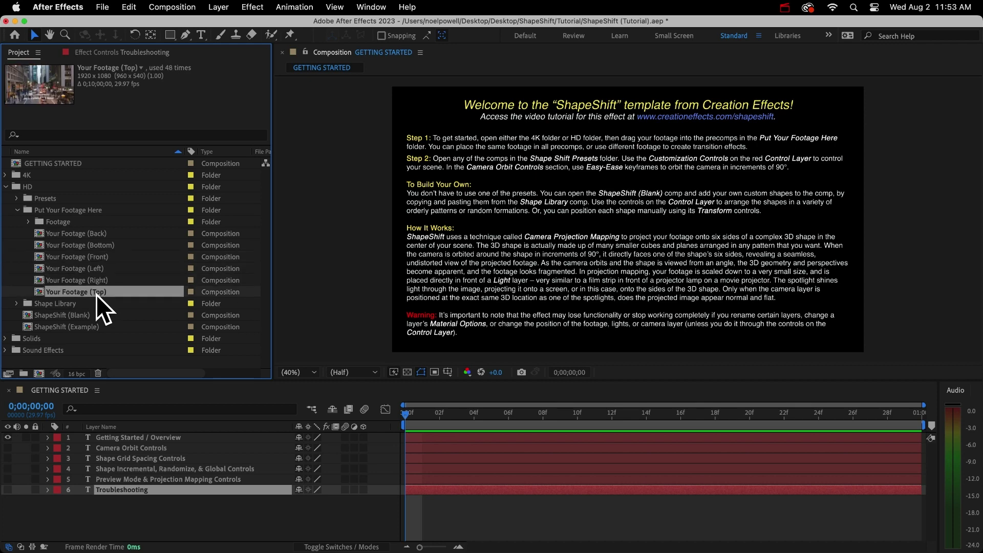
click(28, 222)
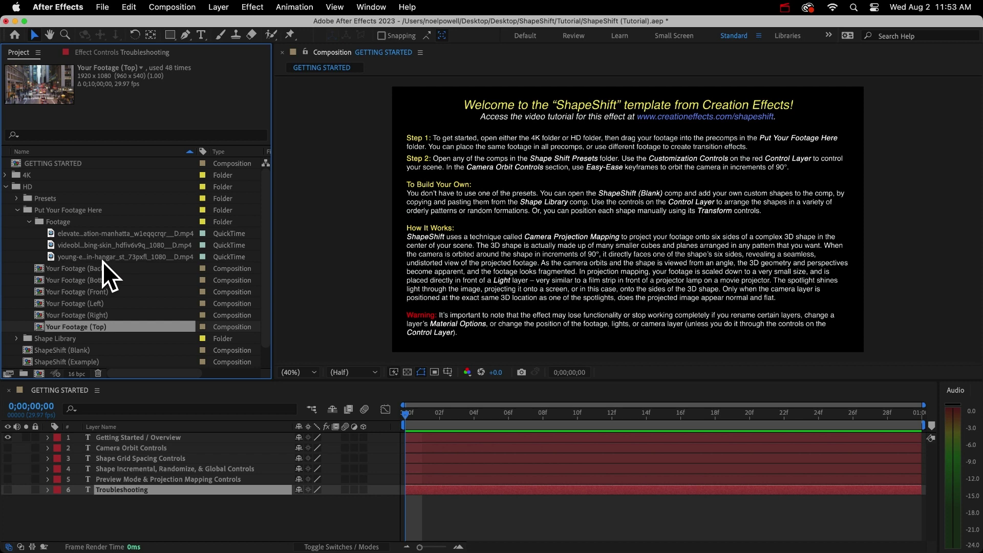
- Put guitarist into Front and Back, Manhattan street into Bottom, skin close-up into Right
click(92, 292)
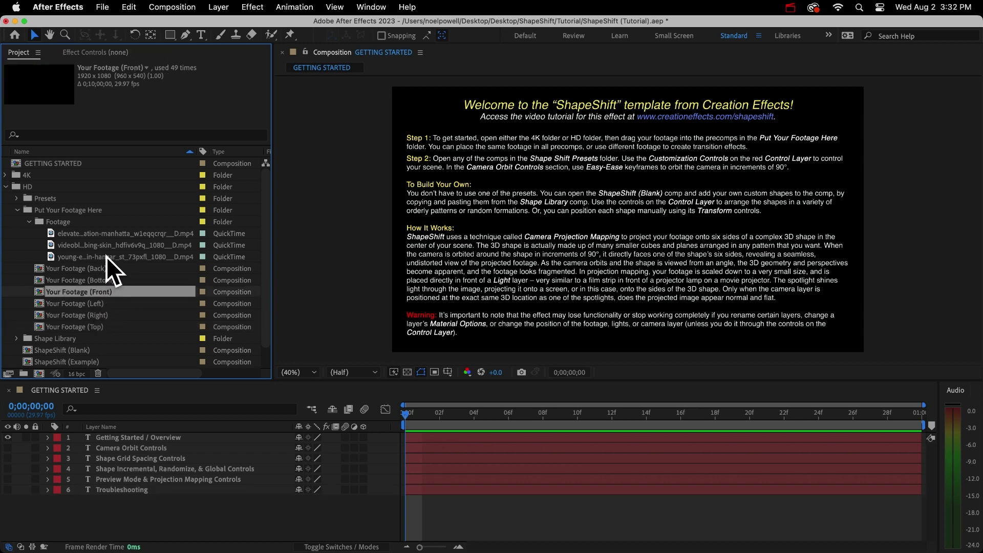
drag(106, 257, 99, 294)
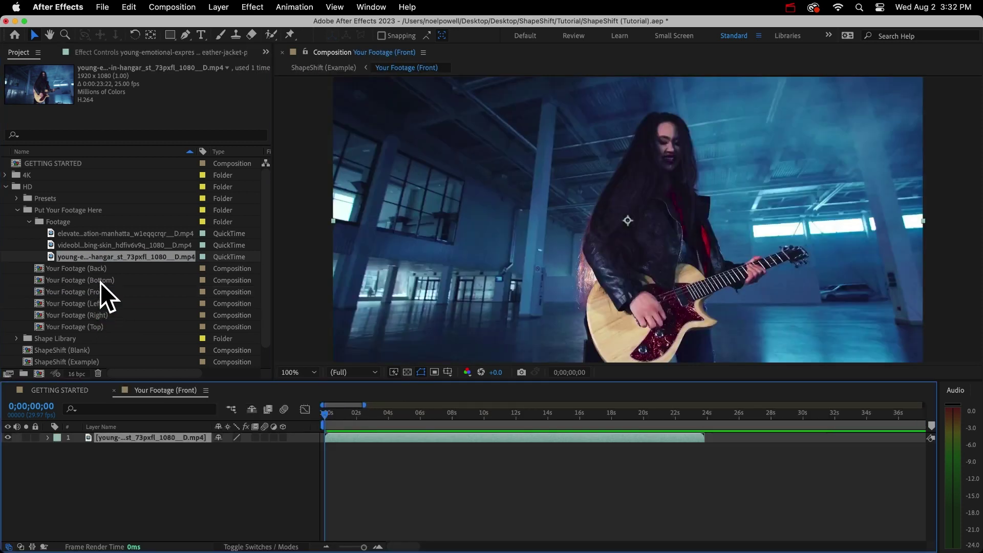
click(100, 282)
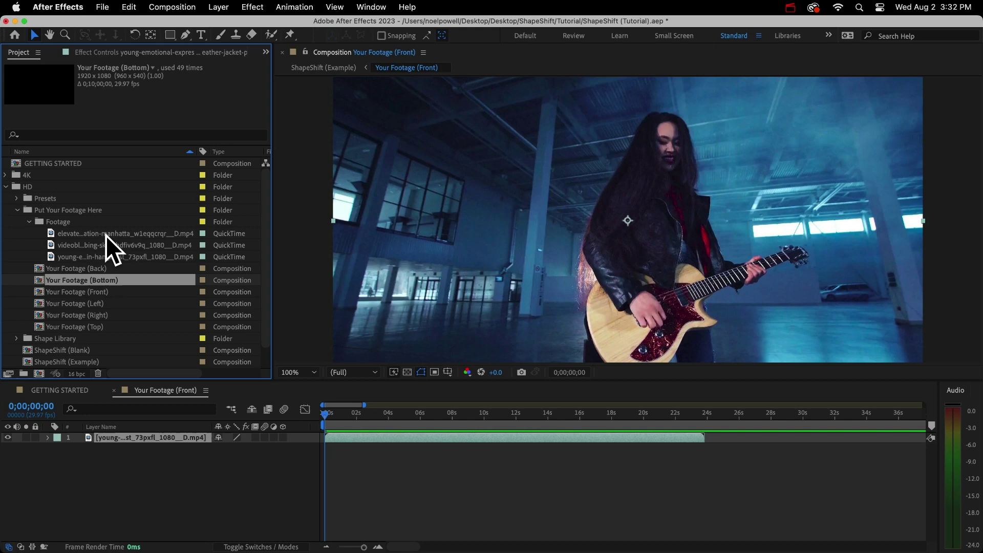
drag(105, 236, 100, 281)
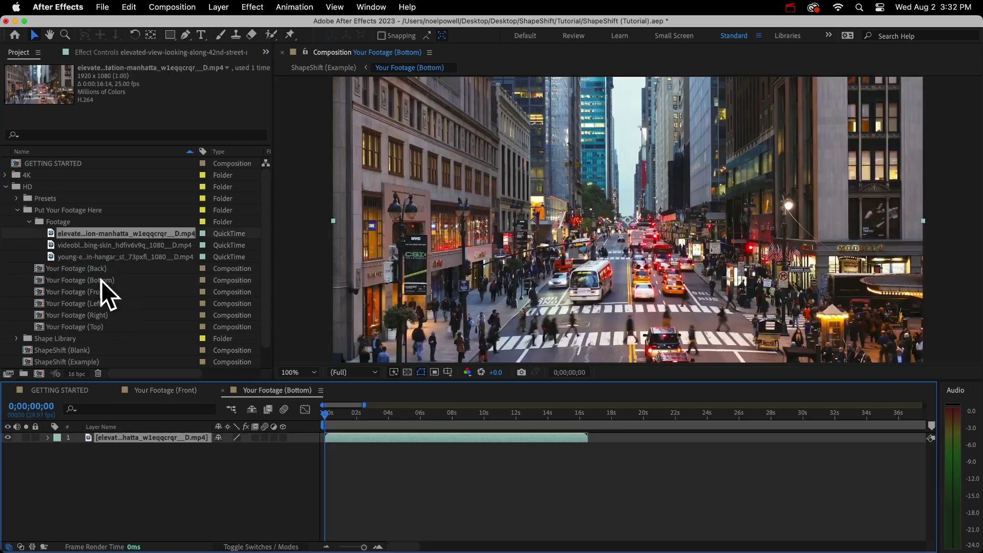
click(105, 244)
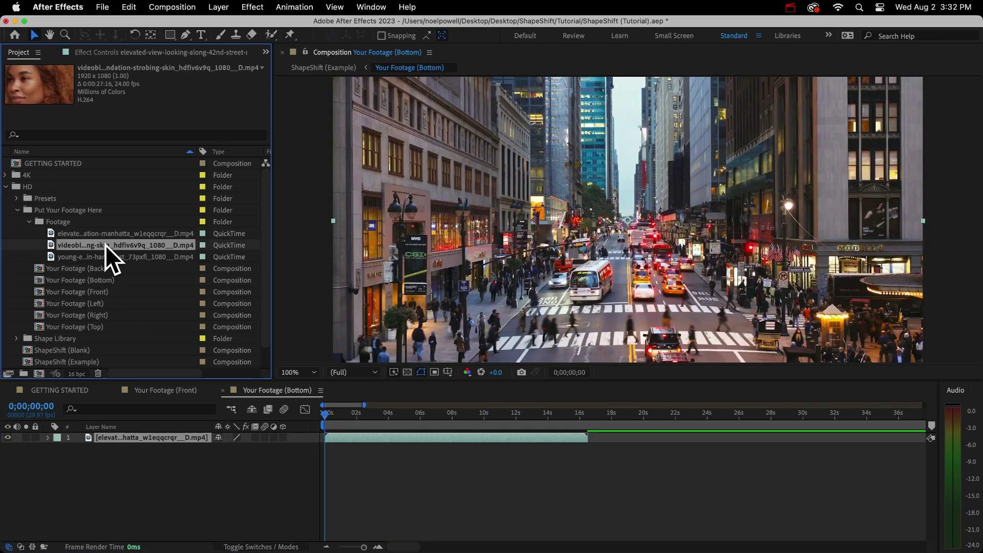
drag(105, 245, 97, 315)
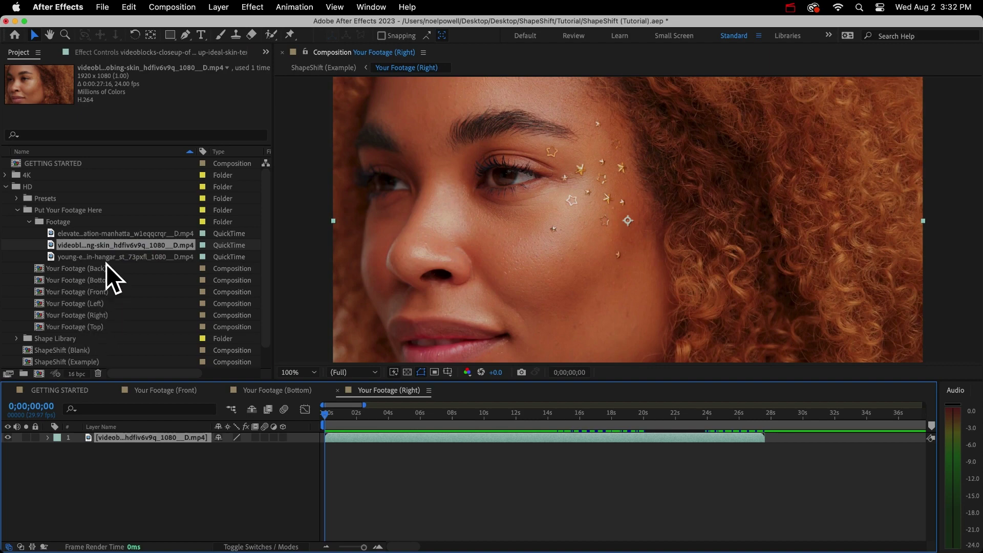
drag(103, 257, 97, 329)
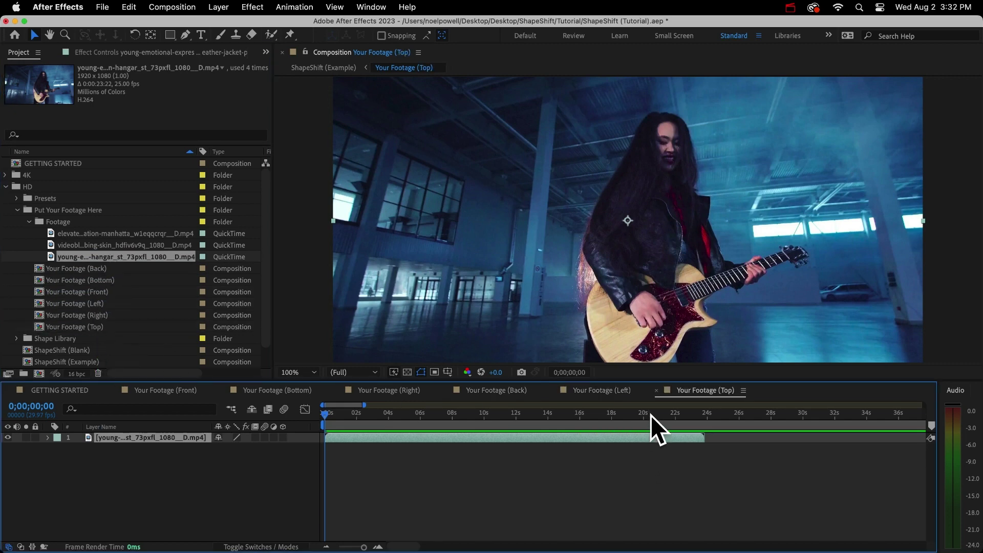
- Close the Your Footage Top, Left, Back, Right and Bottom comp tabs
click(657, 390)
click(555, 391)
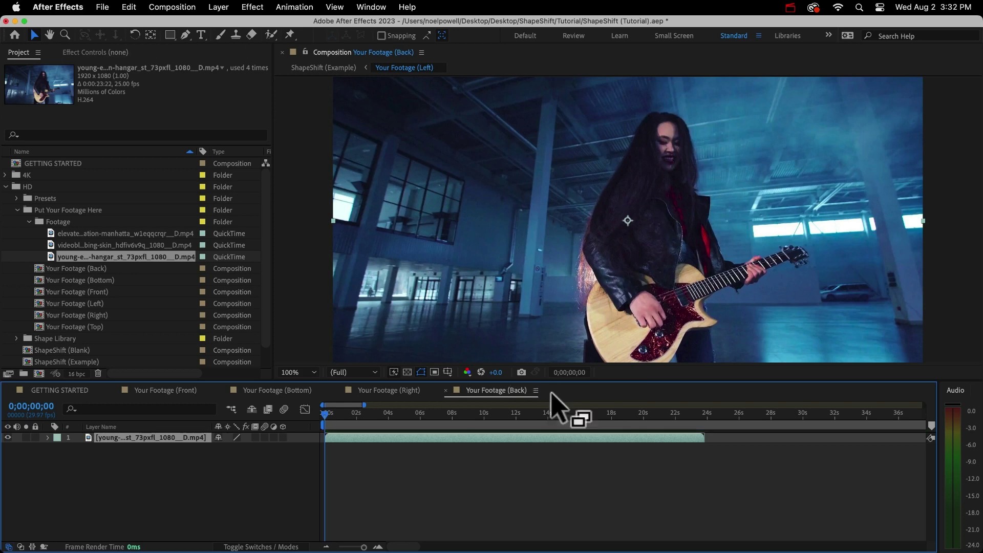
click(446, 390)
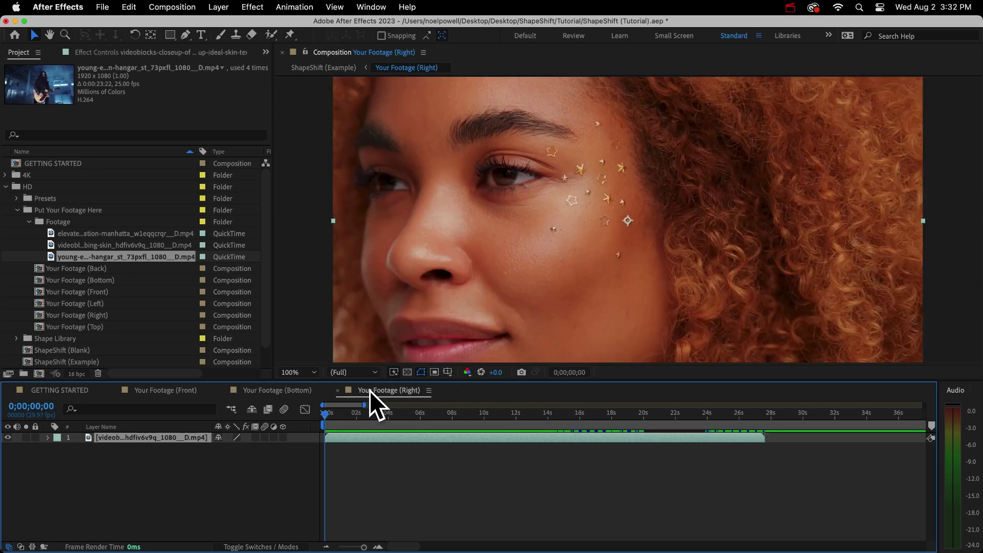
click(337, 390)
click(224, 390)
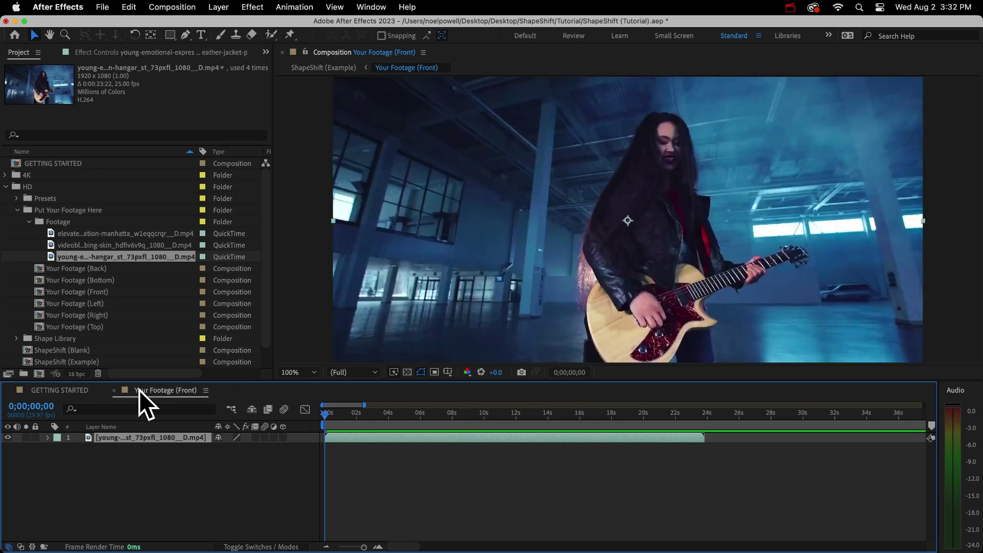
- Close the Your Footage (Front) comp and collapse the Footage, Put Your Footage Here and Presets folders
click(113, 391)
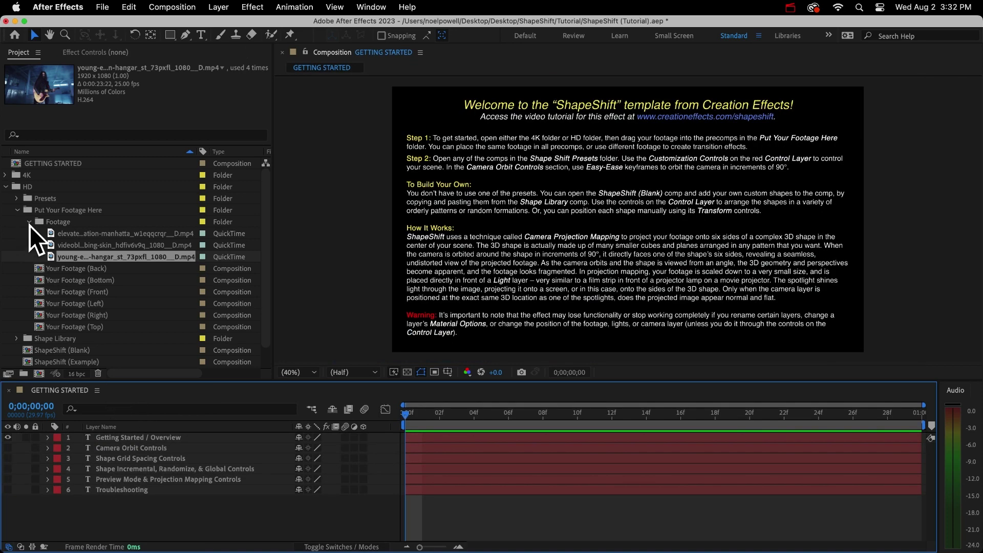
click(28, 222)
click(17, 209)
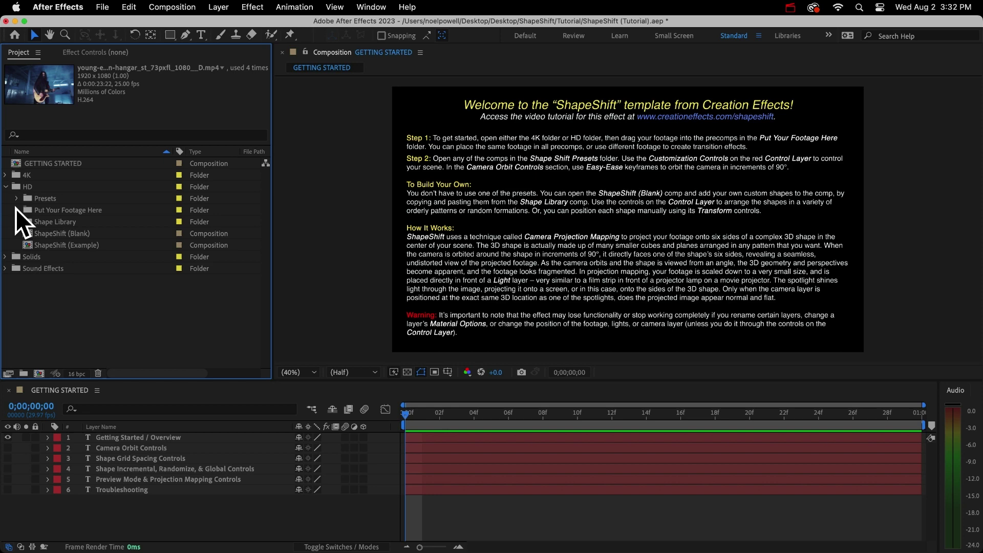
click(46, 198)
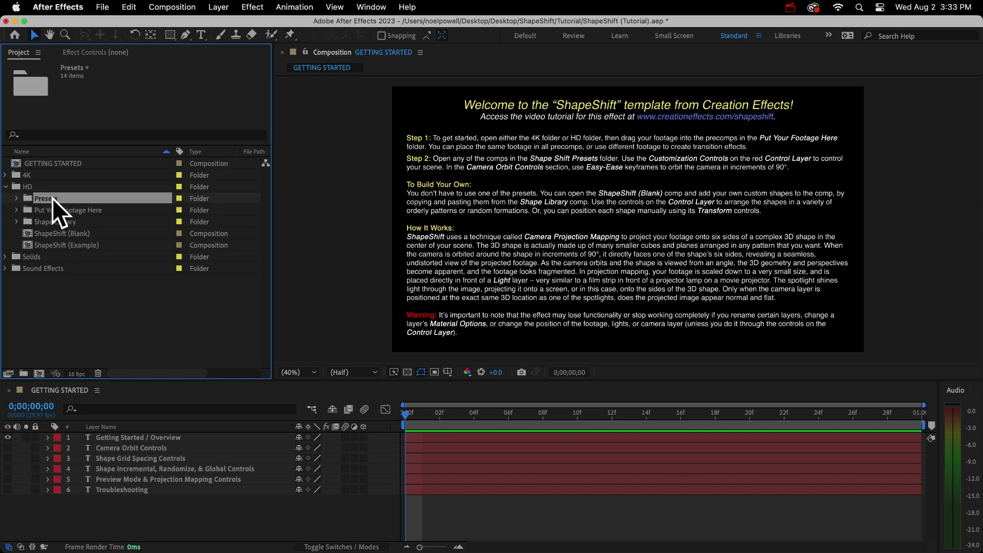
click(17, 197)
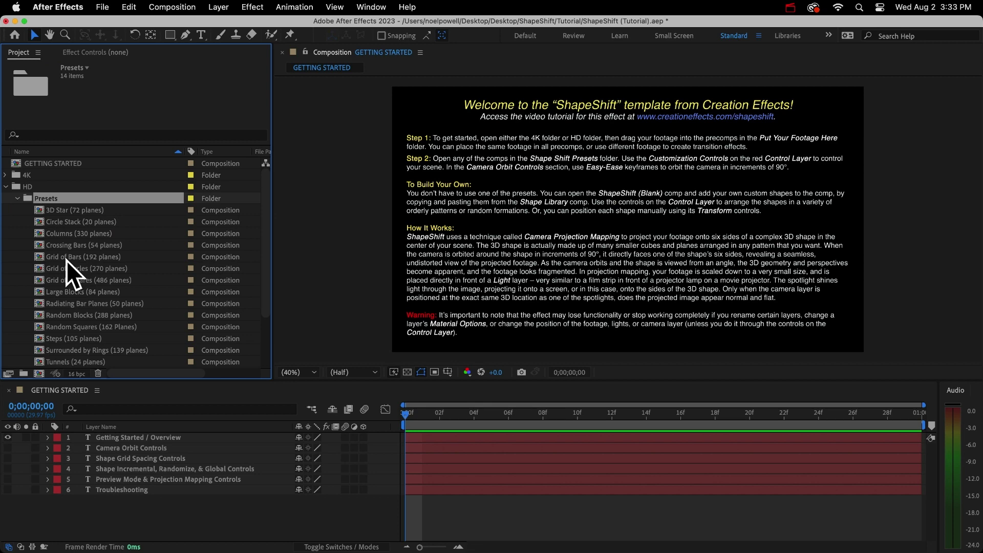
click(18, 198)
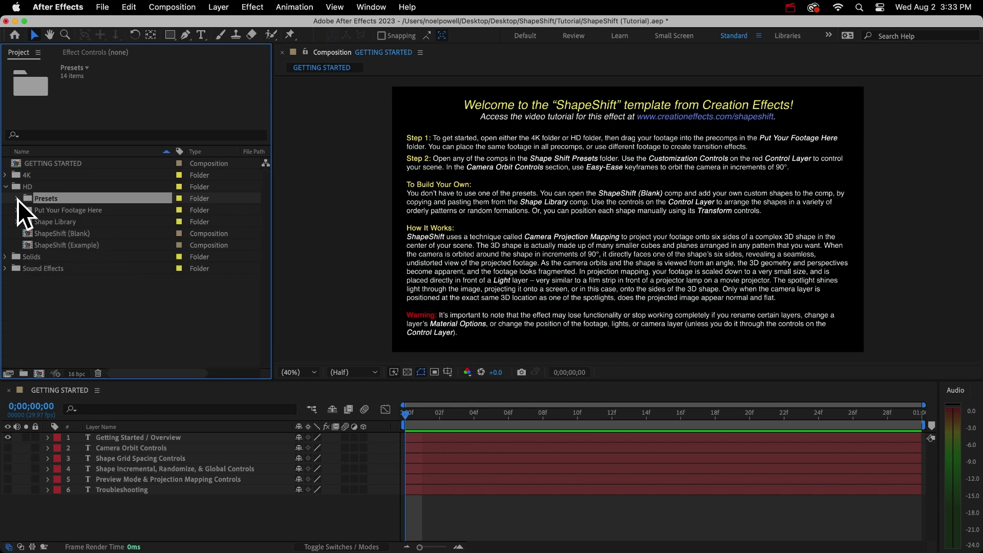
- Select ShapeShift (Blank), then open the ShapeShift (Example) composition
click(52, 233)
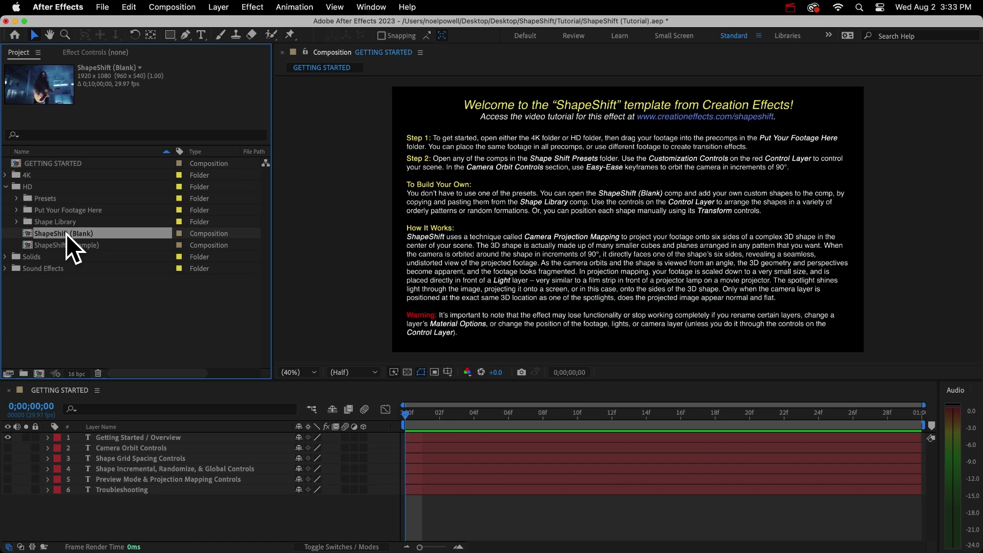
click(61, 245)
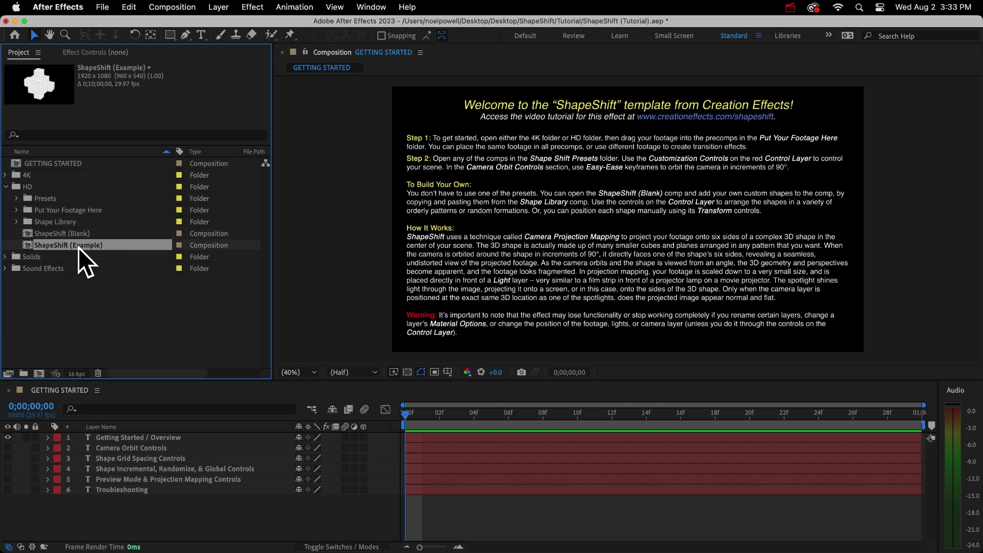
double_click(78, 247)
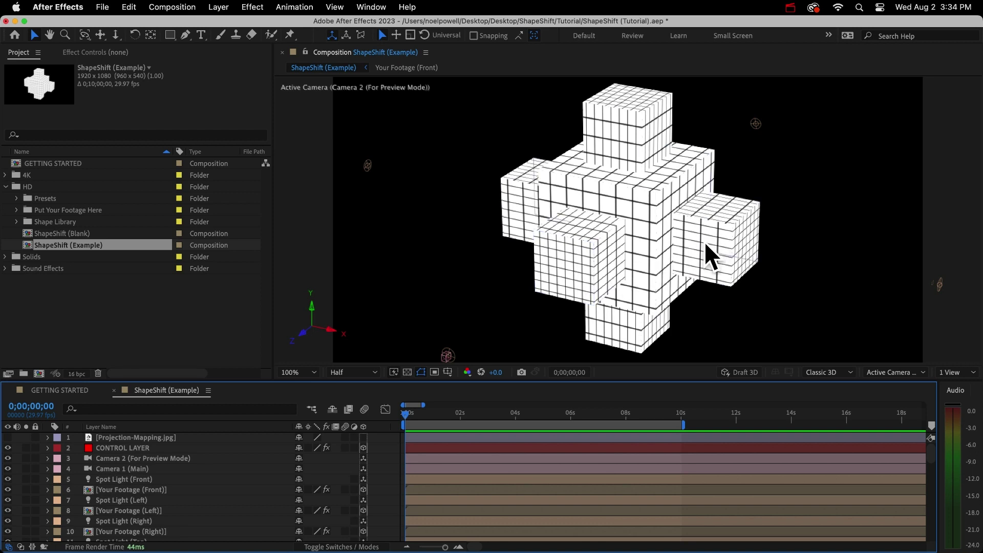
scroll(158, 502, down, 3)
scroll(158, 502, down, 5)
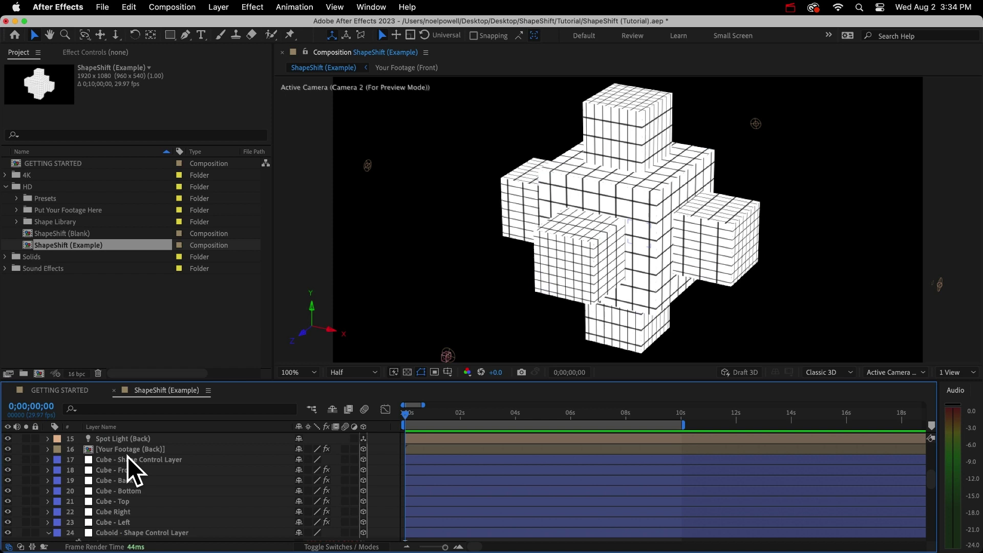
click(129, 460)
shift+click(130, 522)
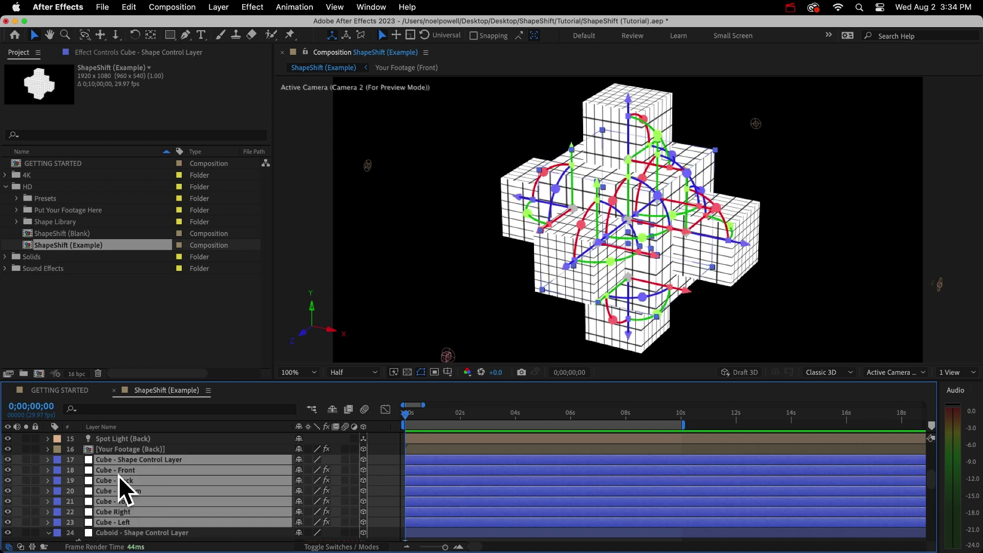
scroll(110, 520, down, 5)
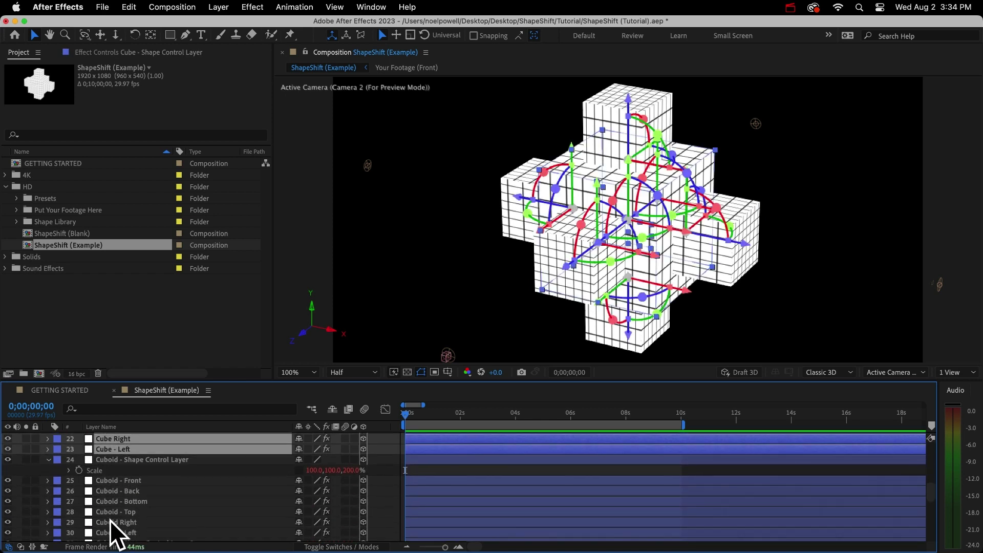
scroll(111, 505, down, 3)
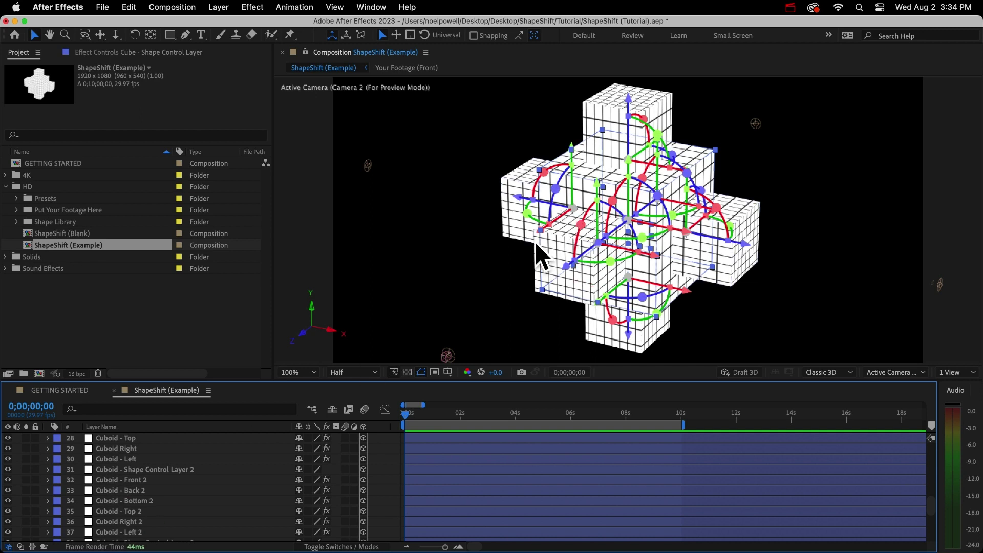
- Uncheck Turn On Preview Mode in the CONTROL LAYER's effect controls
scroll(128, 458, up, 10)
click(127, 448)
click(96, 53)
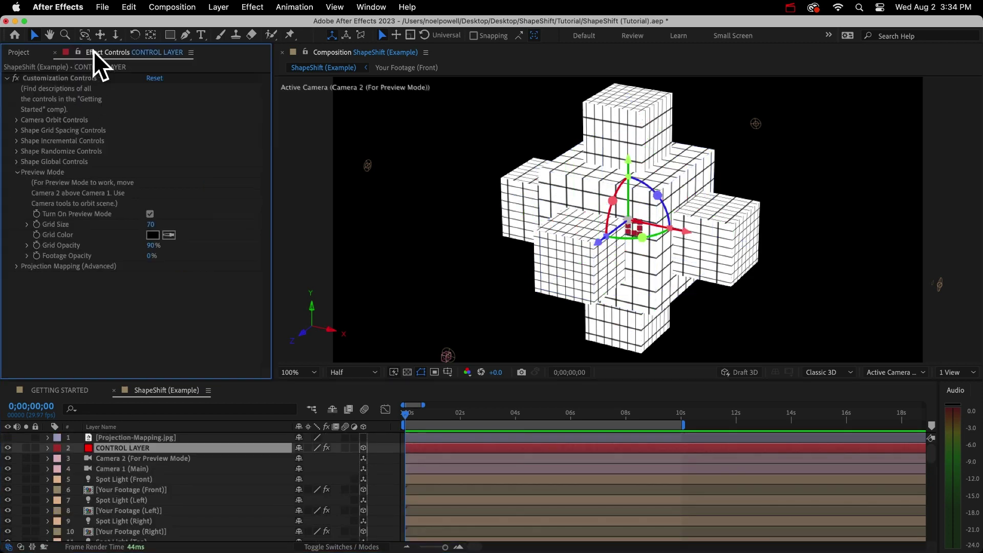
click(149, 214)
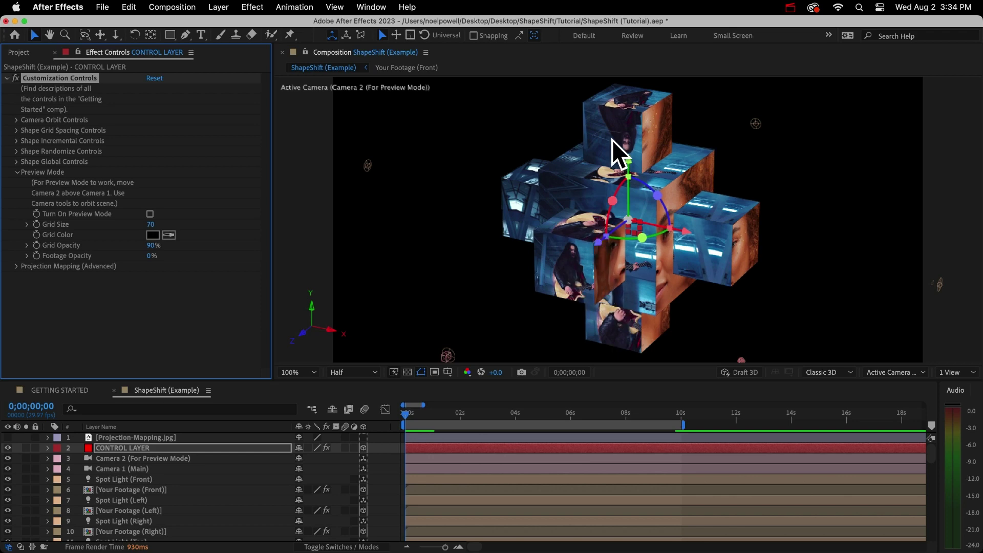
- Orbit the camera around the footage-covered cube cross, then return to the Selection tool
click(85, 34)
drag(731, 200, 869, 180)
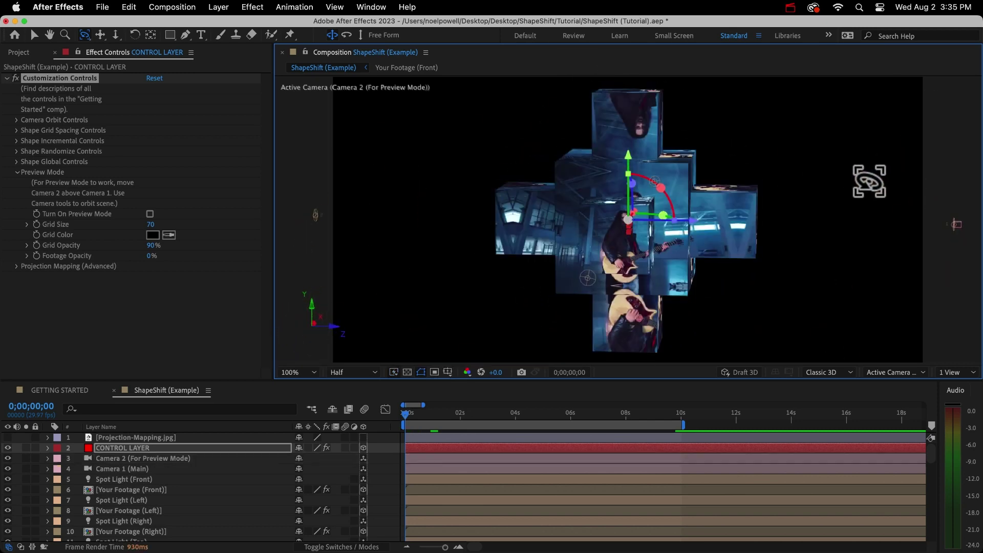
drag(632, 201, 624, 199)
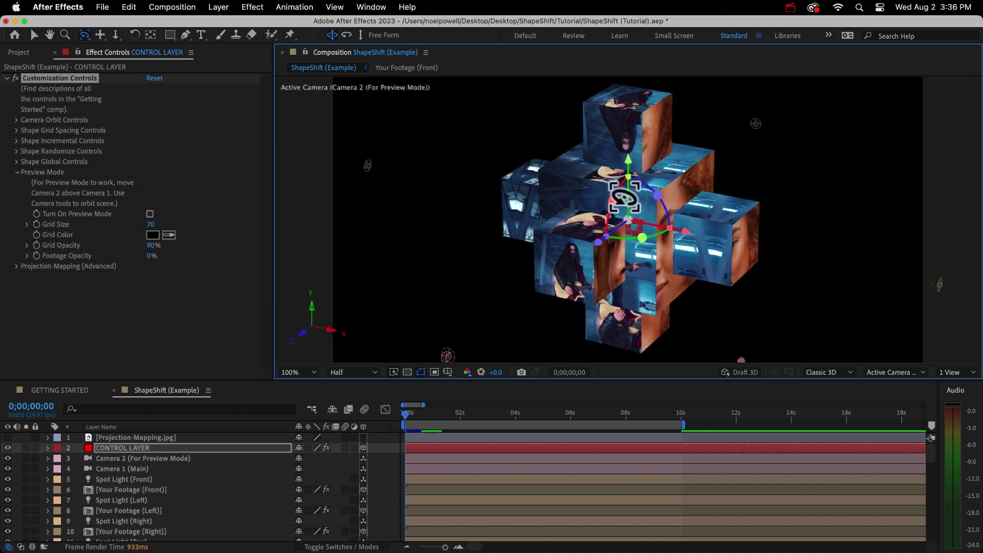
key(v)
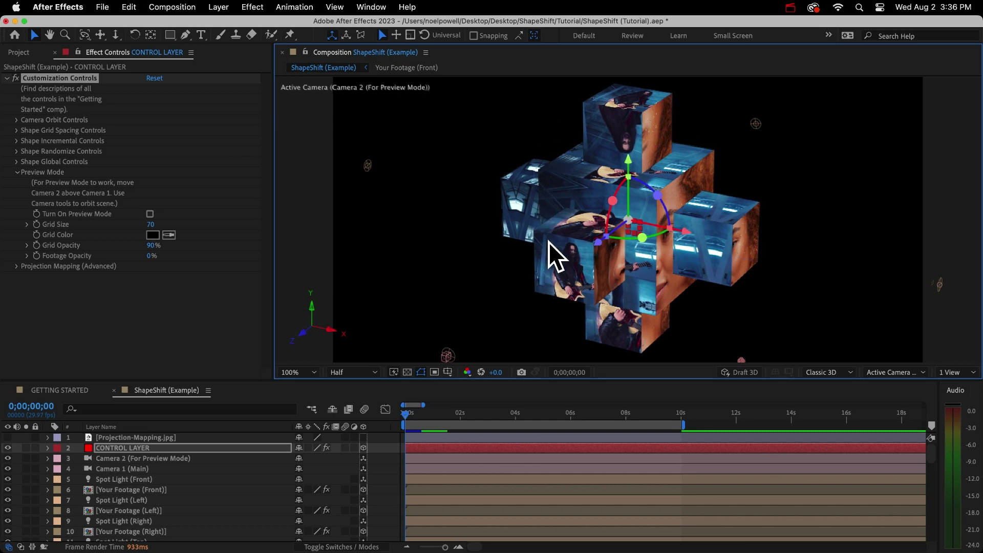
- Make the Projection-Mapping.jpg layer visible and select it in the viewer
click(6, 438)
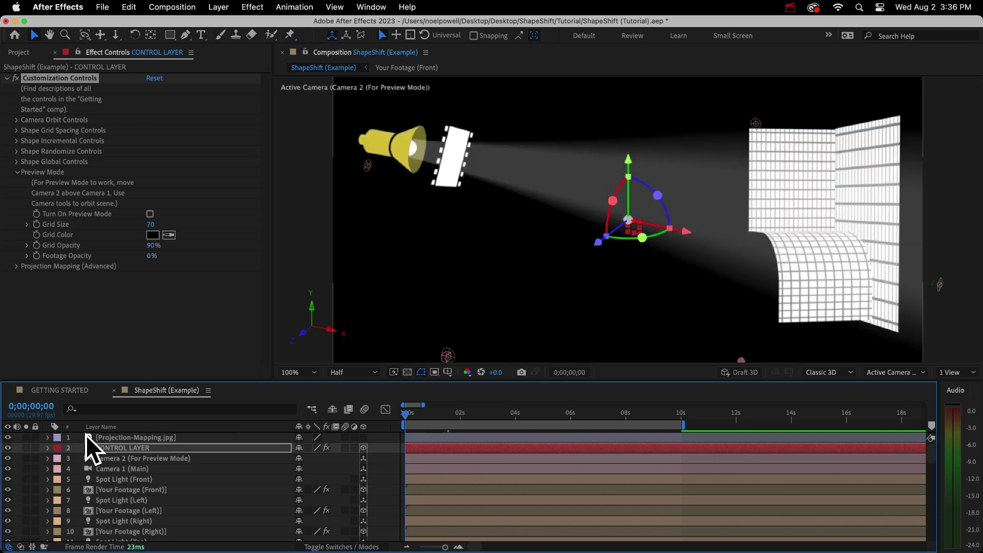
click(109, 436)
super+click(109, 437)
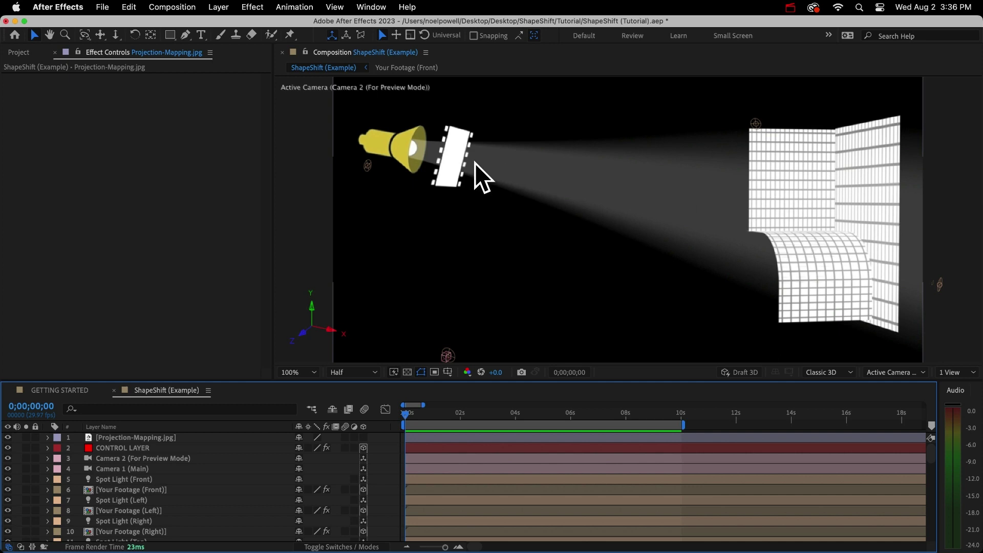
click(402, 149)
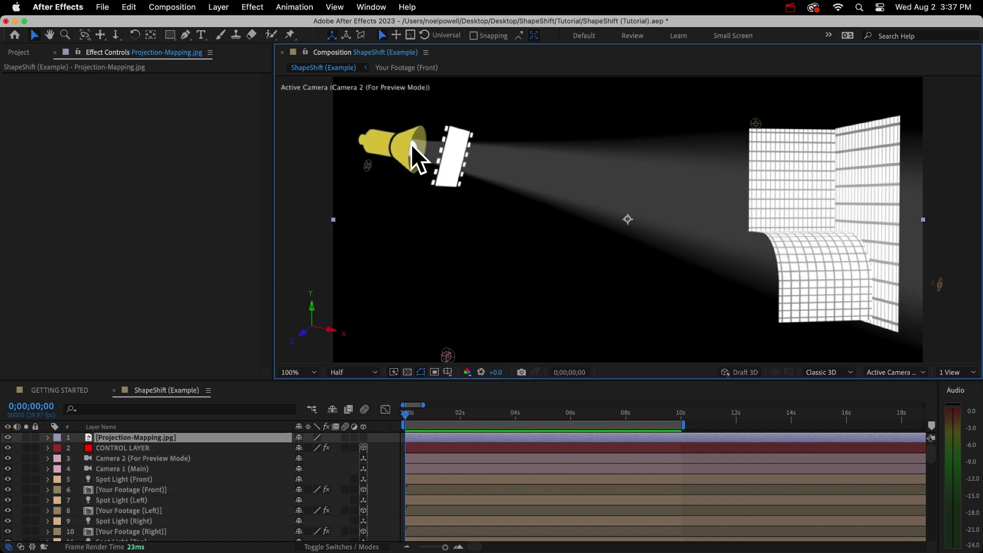
- Hide the Projection-Mapping layer, inspect the left and back spot lights, and zoom between 25% and 50%
click(7, 437)
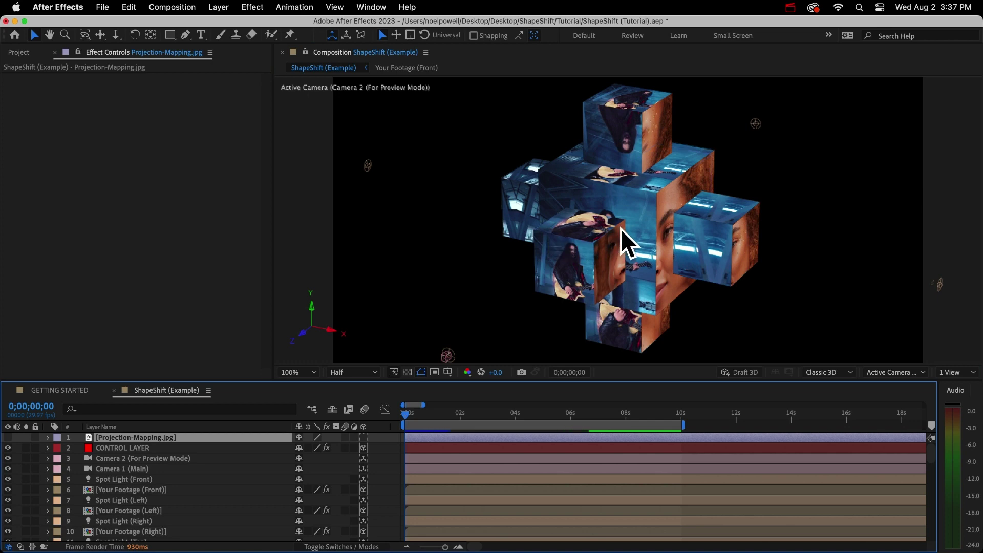
click(368, 166)
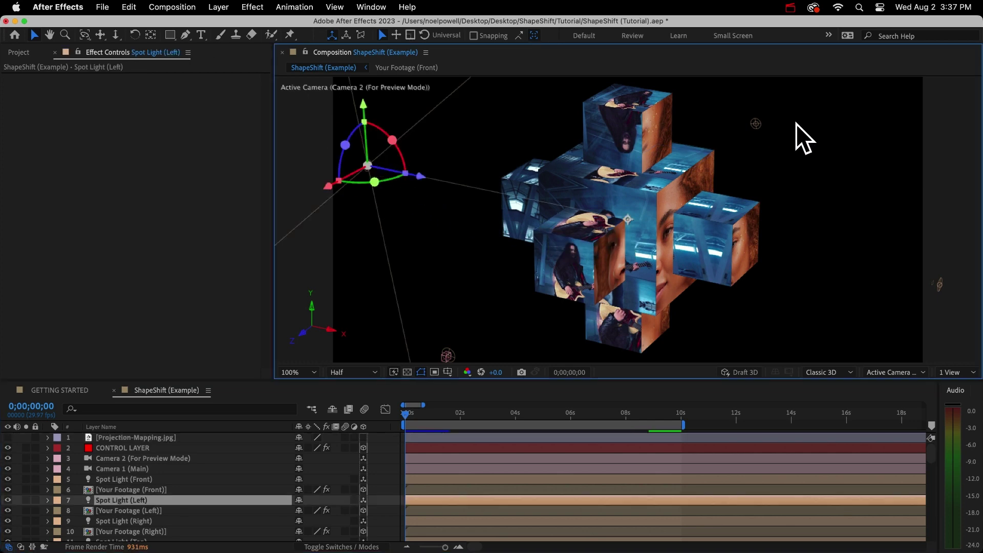
click(756, 123)
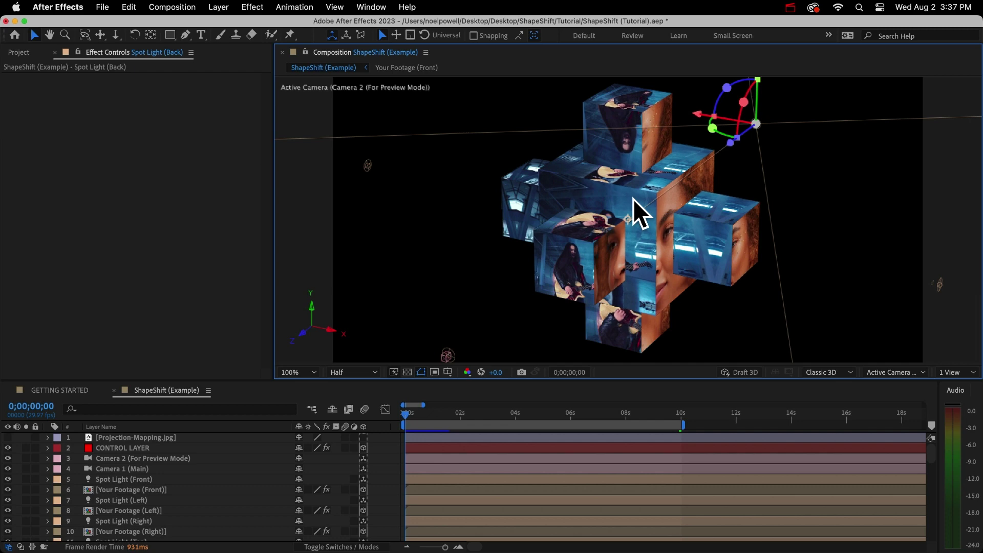
key(comma)
key(comma)
key(comma)
key(comma)
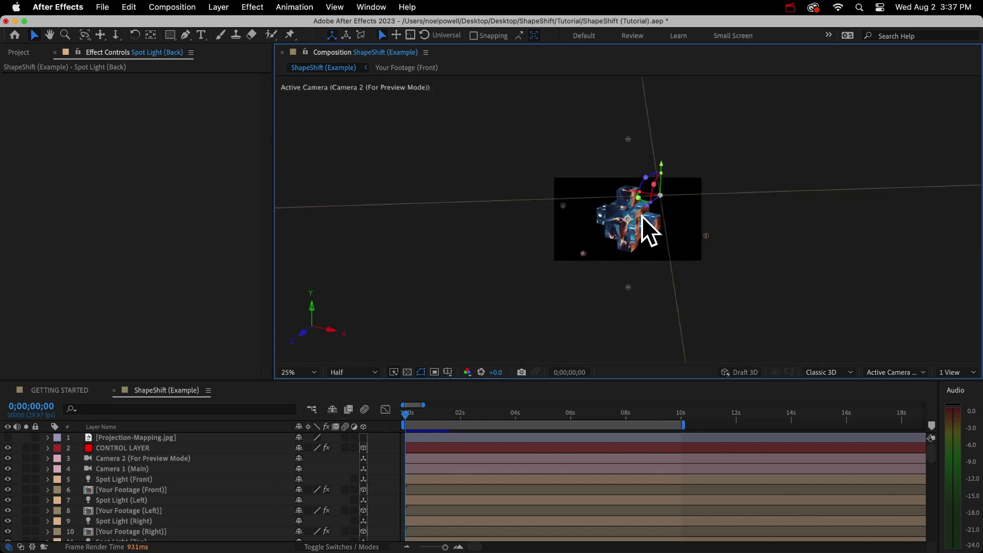
key(period)
key(period)
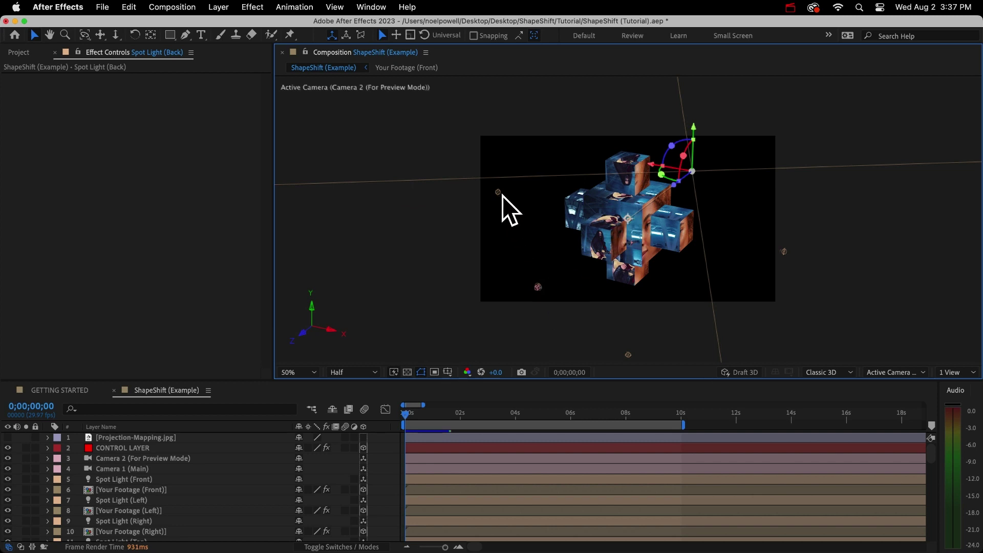
- Inspect Camera 1 and Your Footage (Front) in the Right view, then return to Active Camera
click(898, 370)
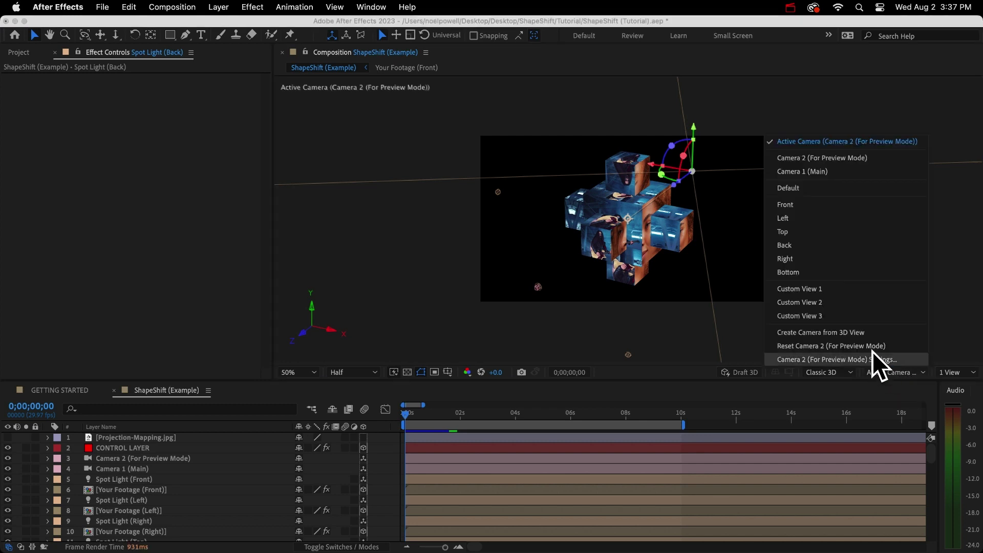
click(787, 258)
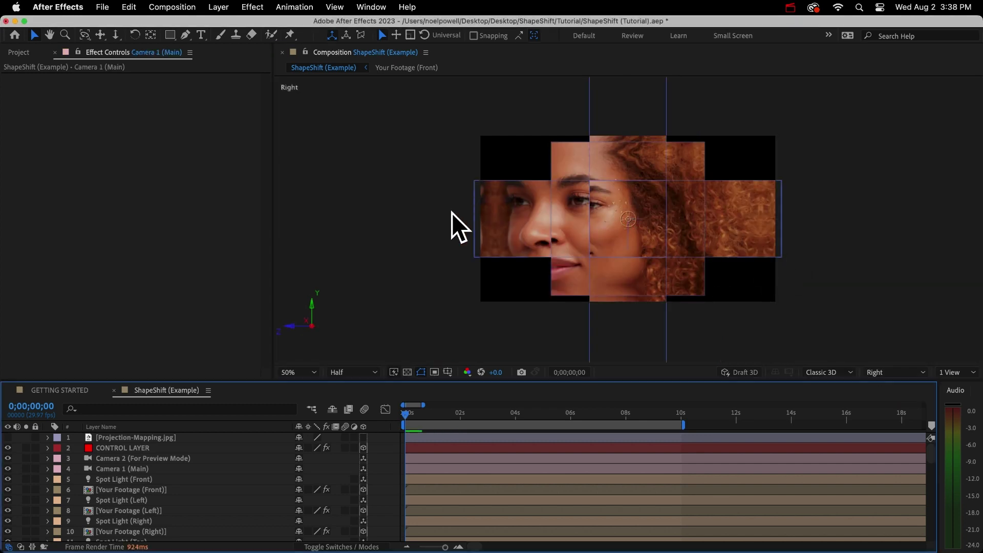
drag(378, 225, 665, 221)
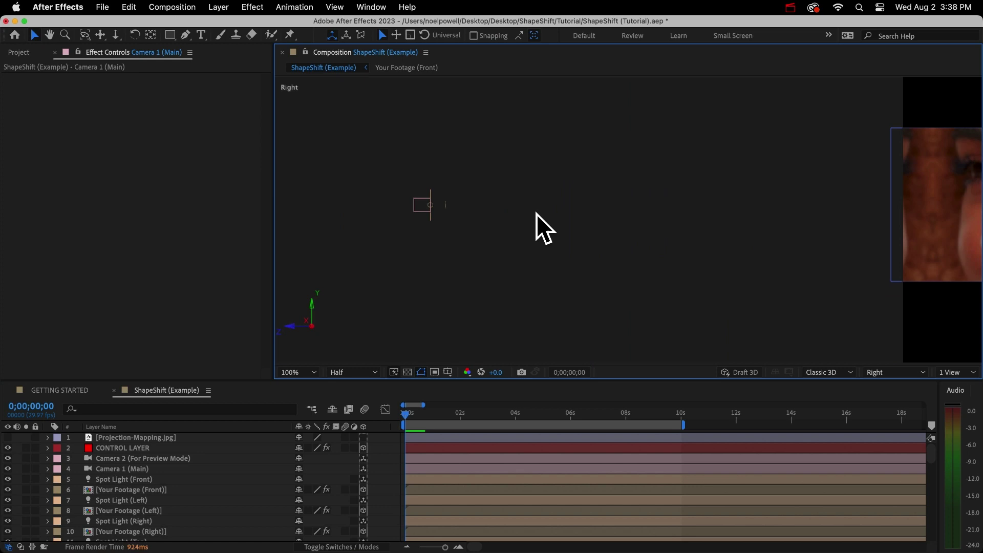
drag(444, 215, 517, 221)
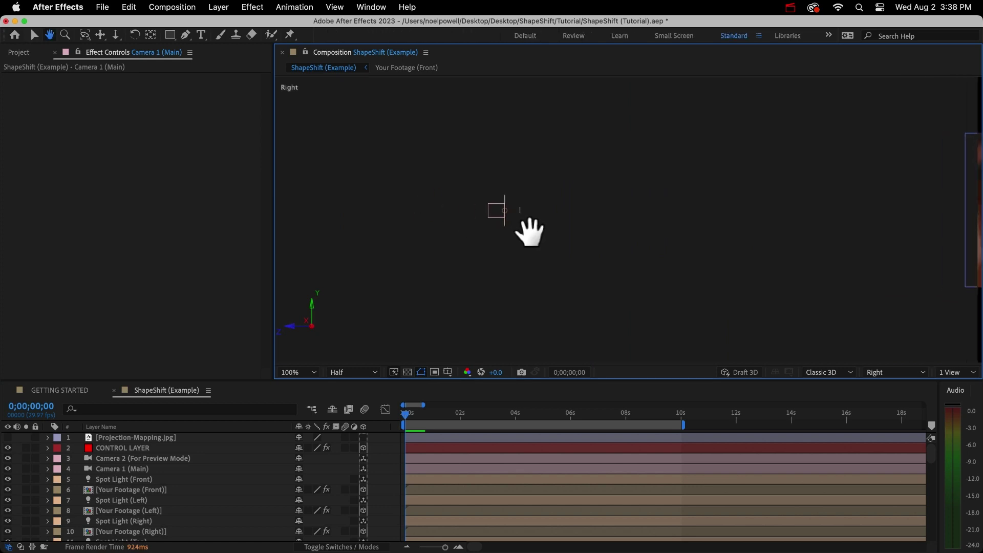
click(507, 213)
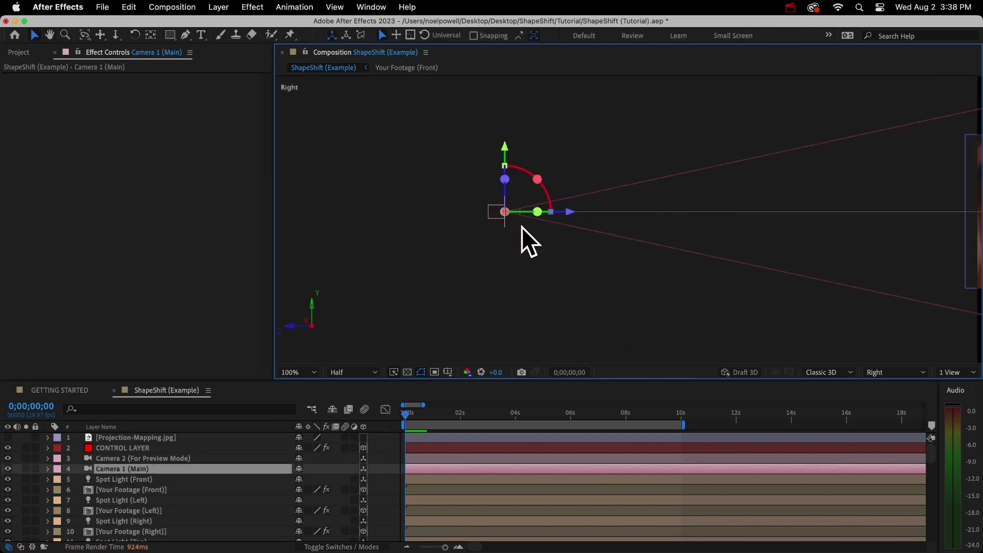
click(522, 227)
click(521, 220)
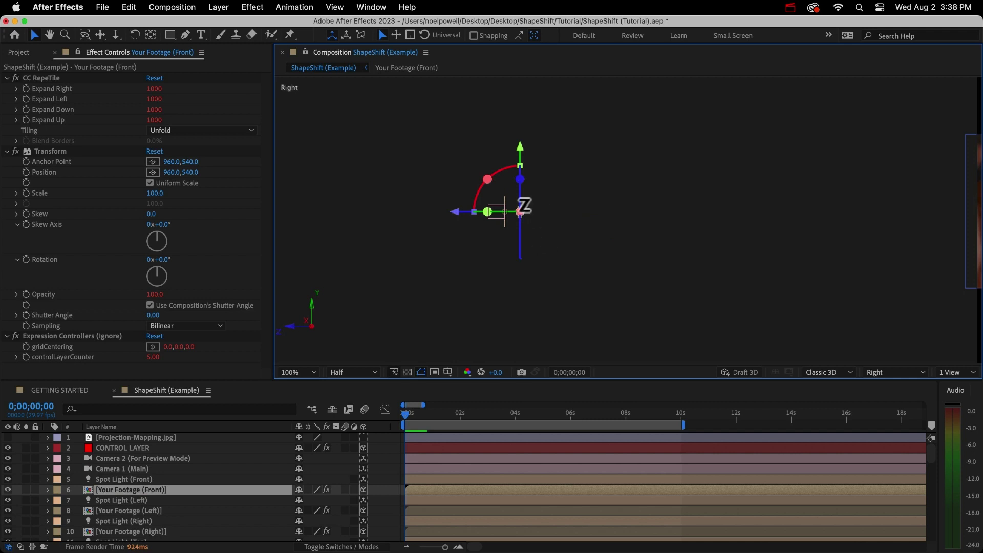
click(552, 218)
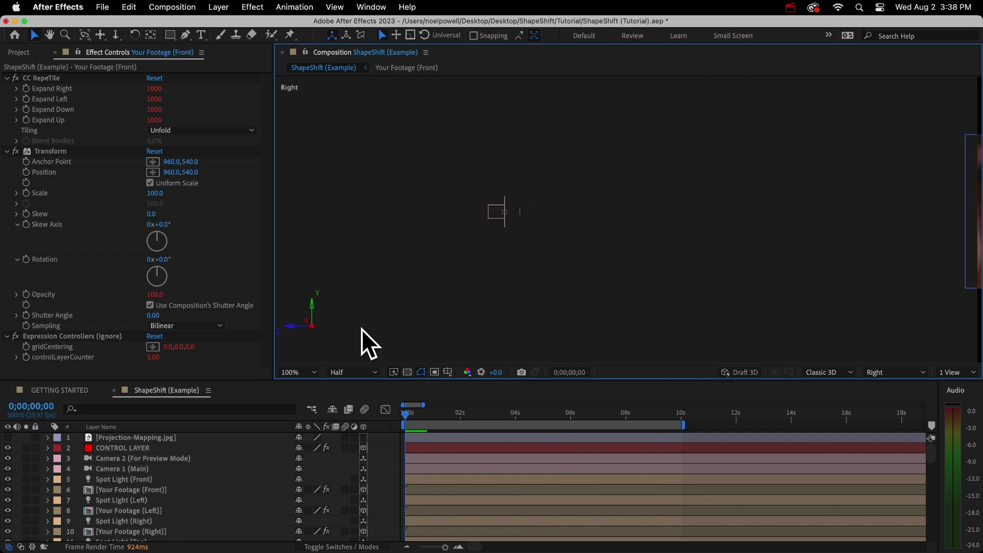
click(117, 469)
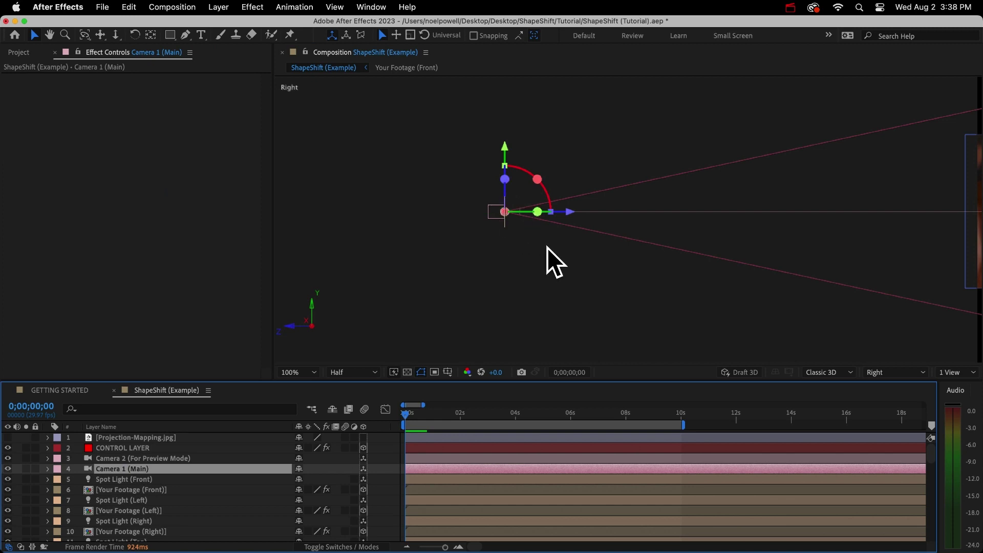
key(F12)
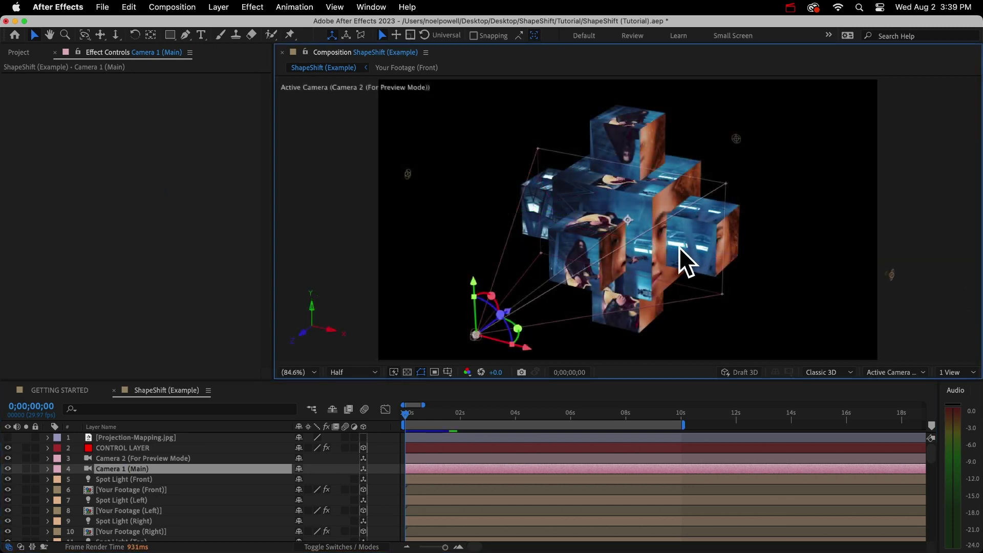
- Expand the CONTROL LAYER's Camera Orbit Controls, trial X and Y Rotation, and undo to 0x+0.0°
click(121, 450)
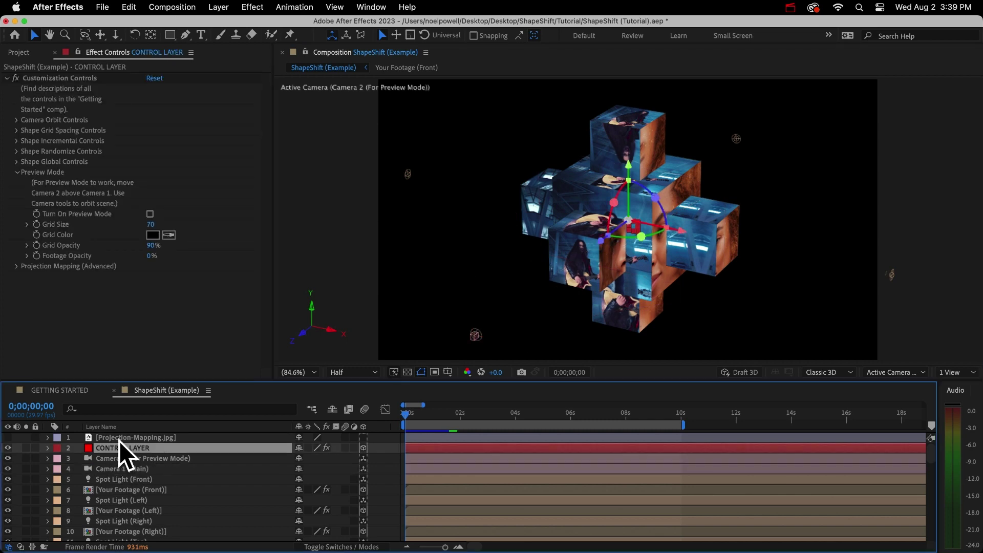
click(34, 121)
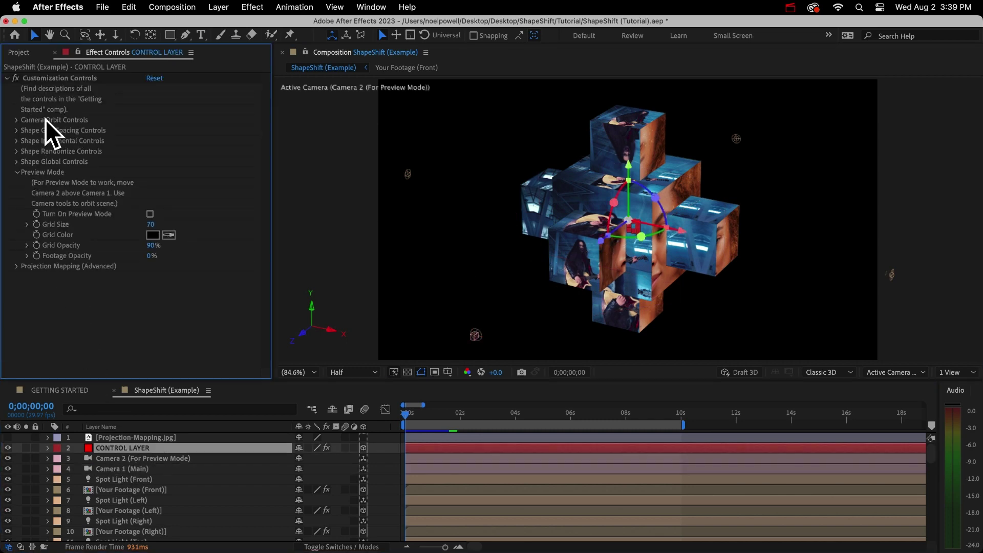
click(16, 120)
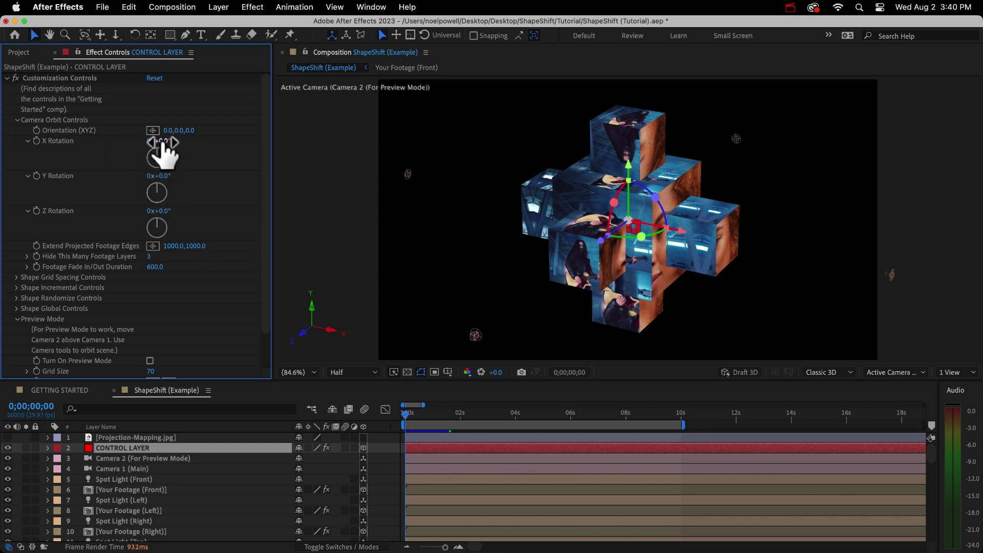
drag(158, 141, 232, 186)
key(super+z)
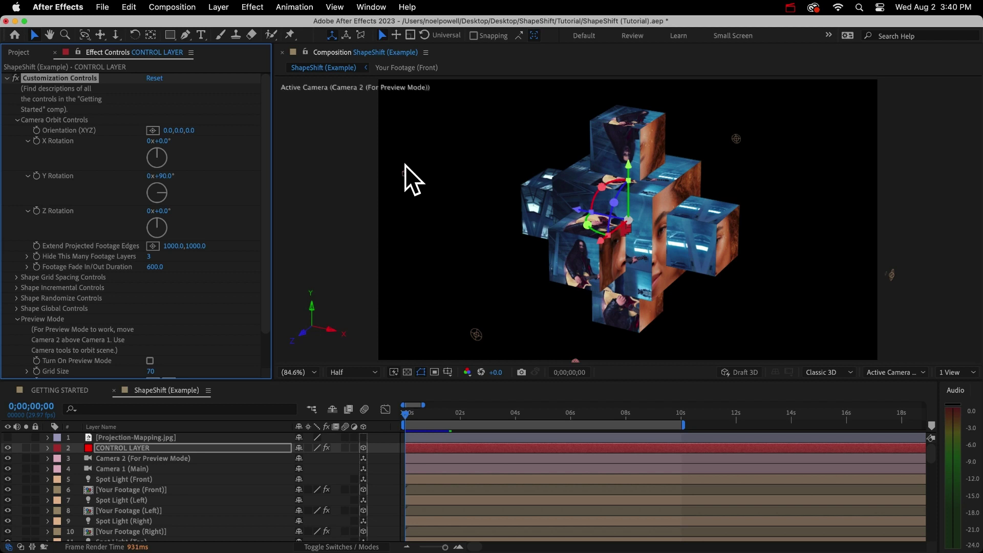
key(cmd+z)
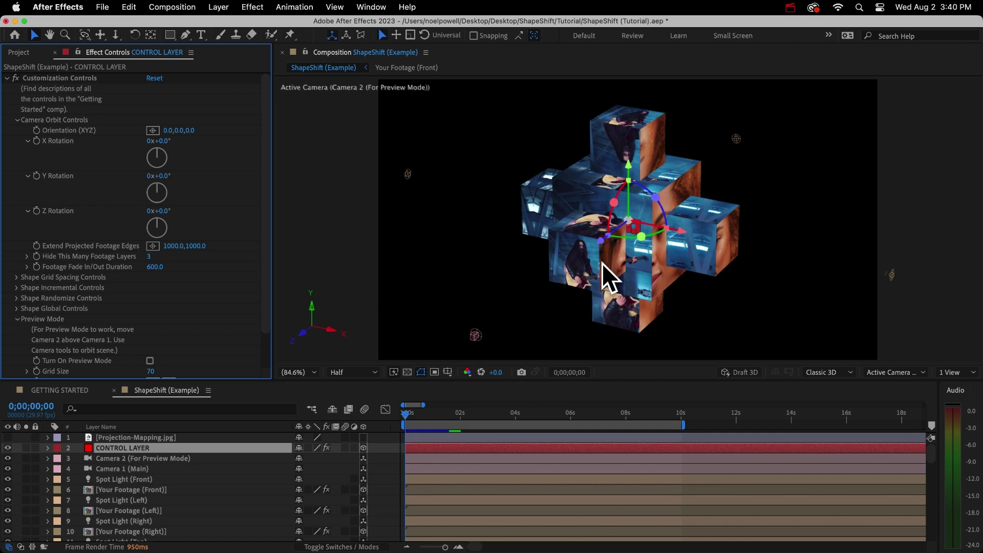
click(151, 459)
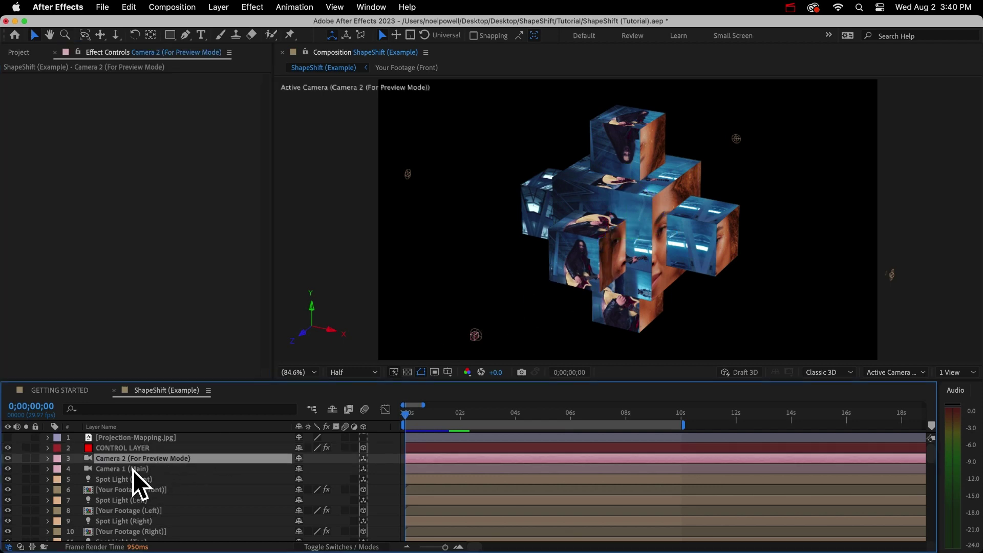
click(133, 470)
drag(112, 469, 115, 454)
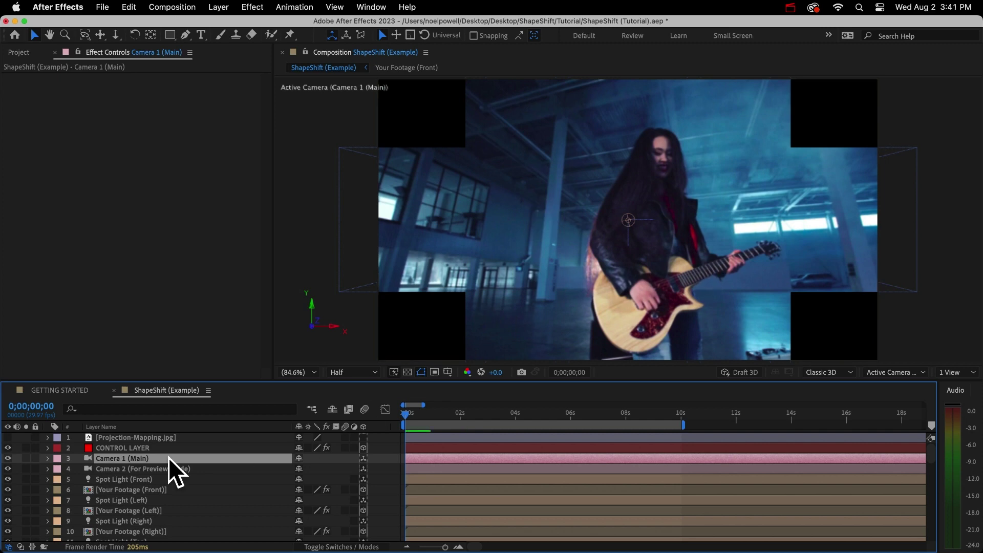
click(138, 448)
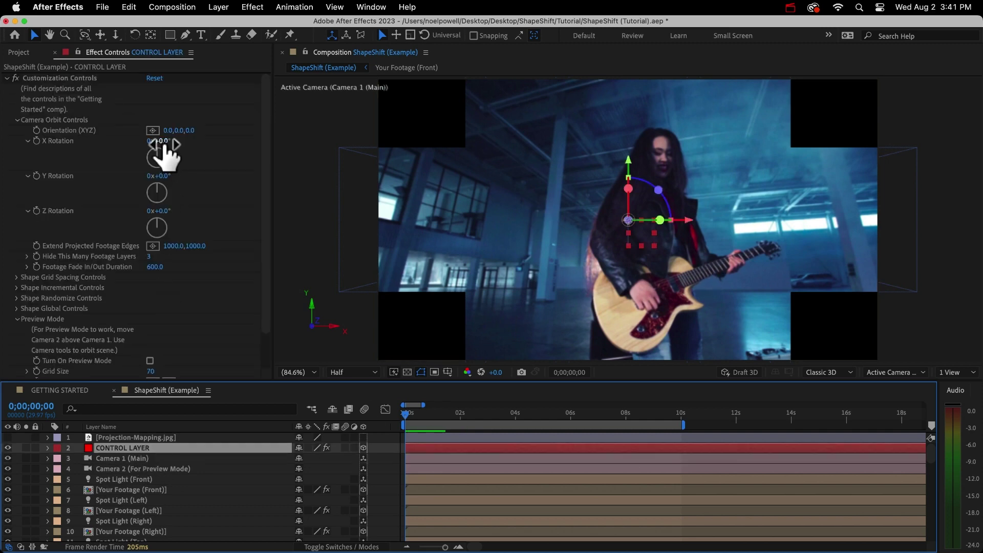
drag(158, 141, 224, 148)
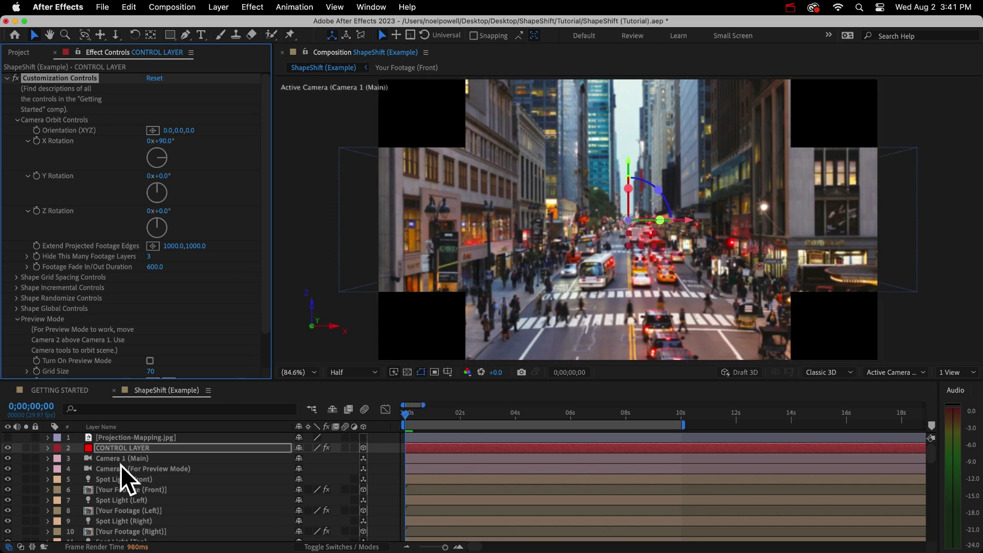
drag(121, 469, 131, 453)
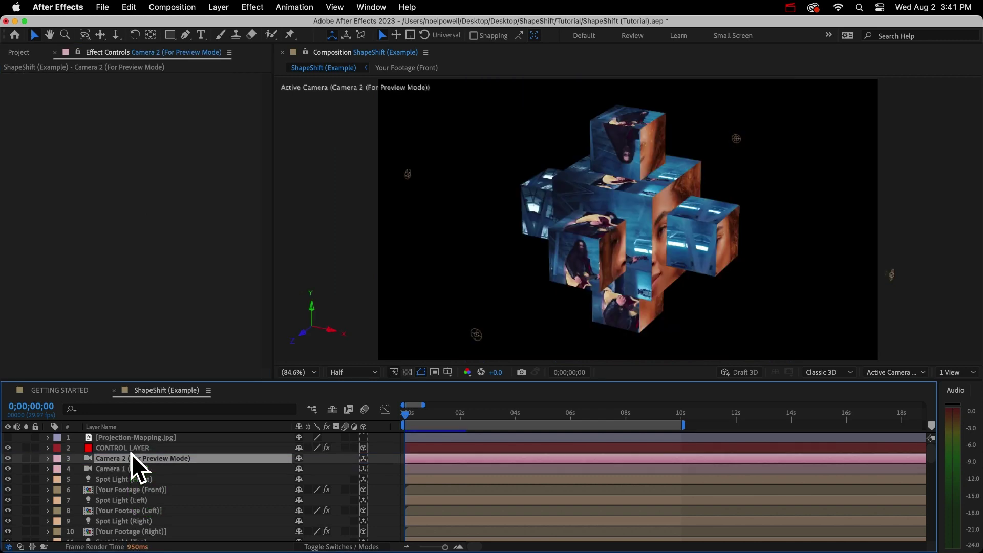
- Turn on Background Cube layers 45–51, then dolly and orbit the camera to view the cube
scroll(136, 537, down, 14)
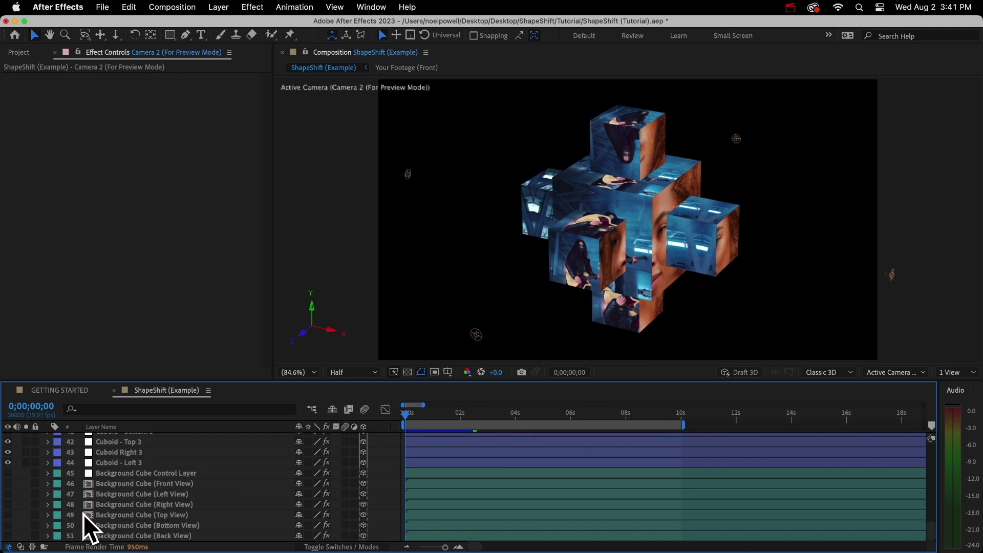
drag(7, 473, 8, 536)
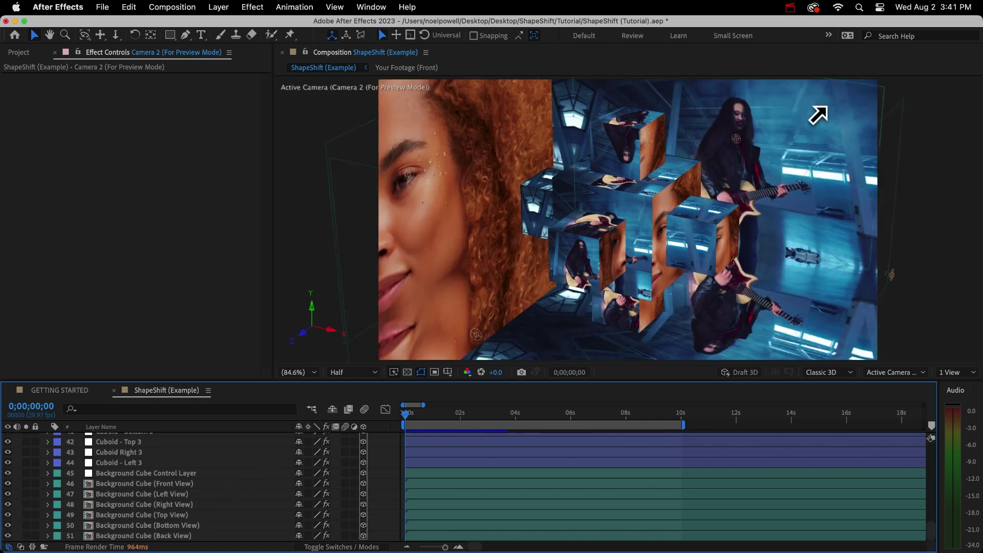
key(c)
drag(637, 220, 633, 305)
key(c)
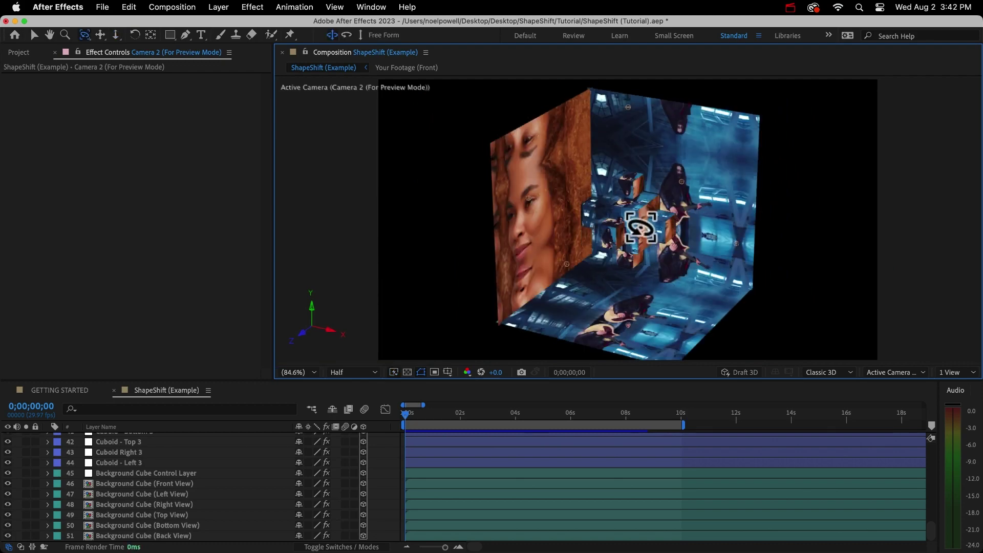
drag(654, 225, 551, 235)
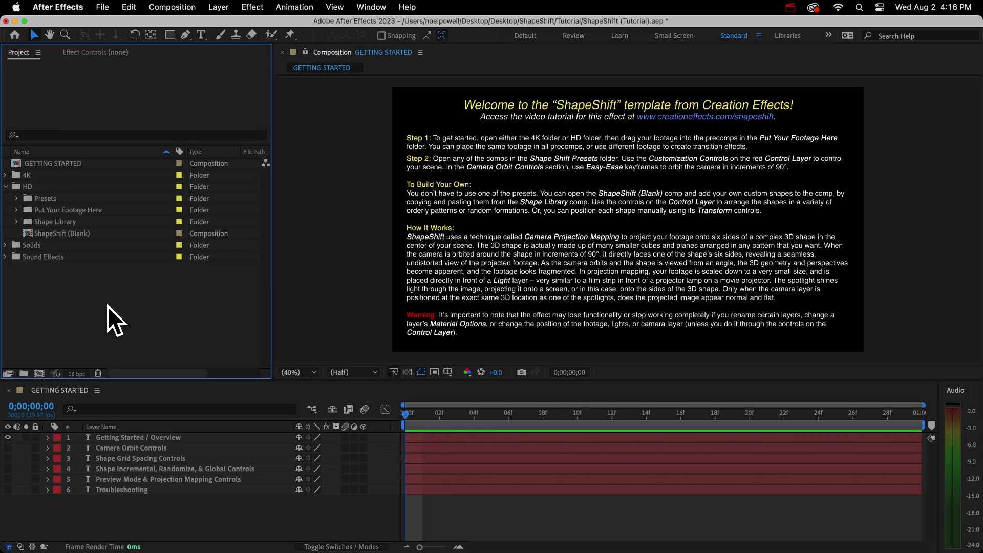
- Expand the HD Presets folder, then briefly open and close Put Your Footage Here
click(52, 200)
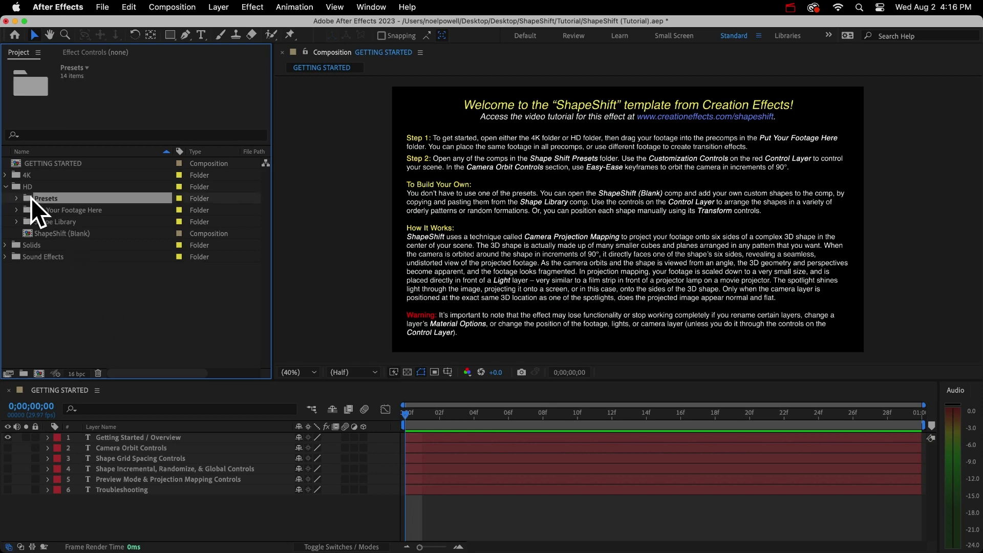
click(17, 198)
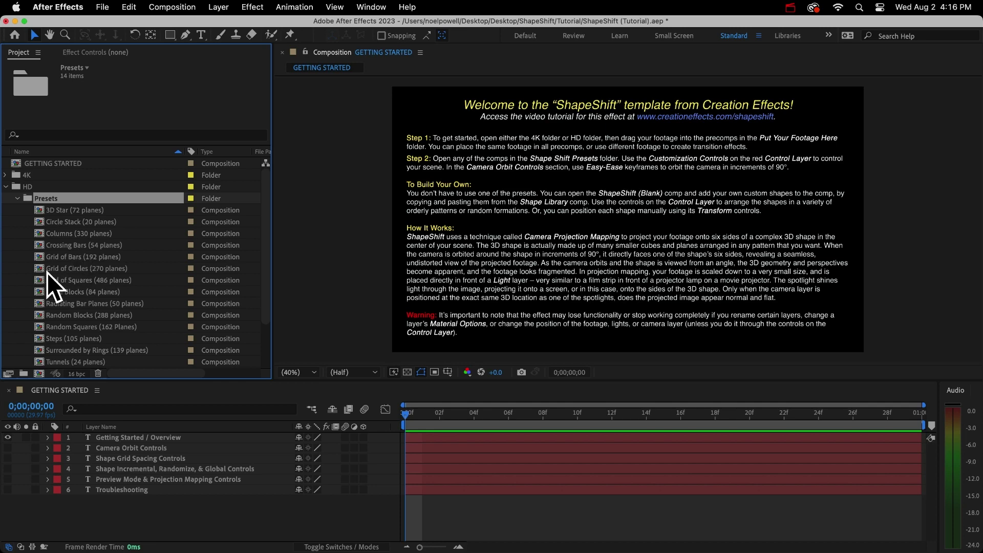
scroll(42, 281, down, 3)
click(72, 316)
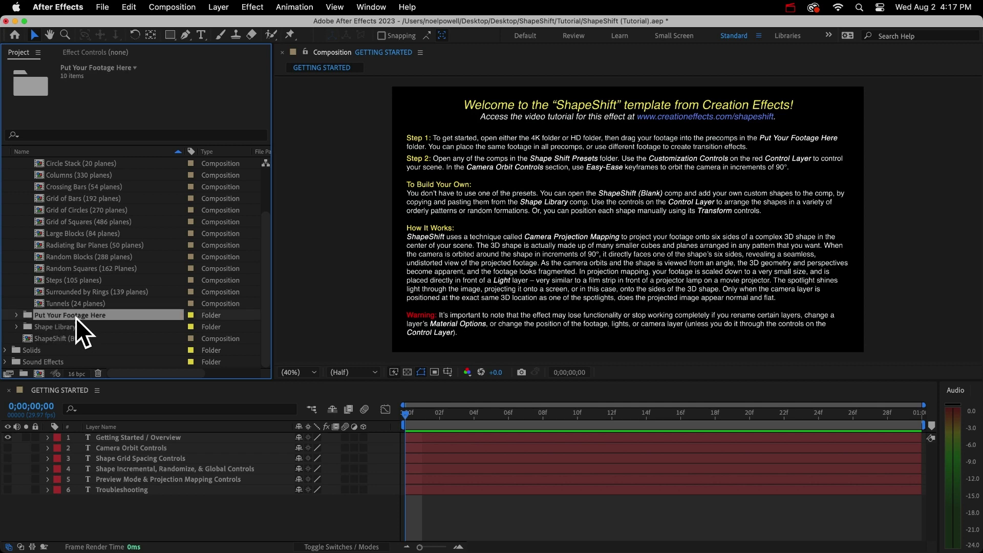
click(18, 313)
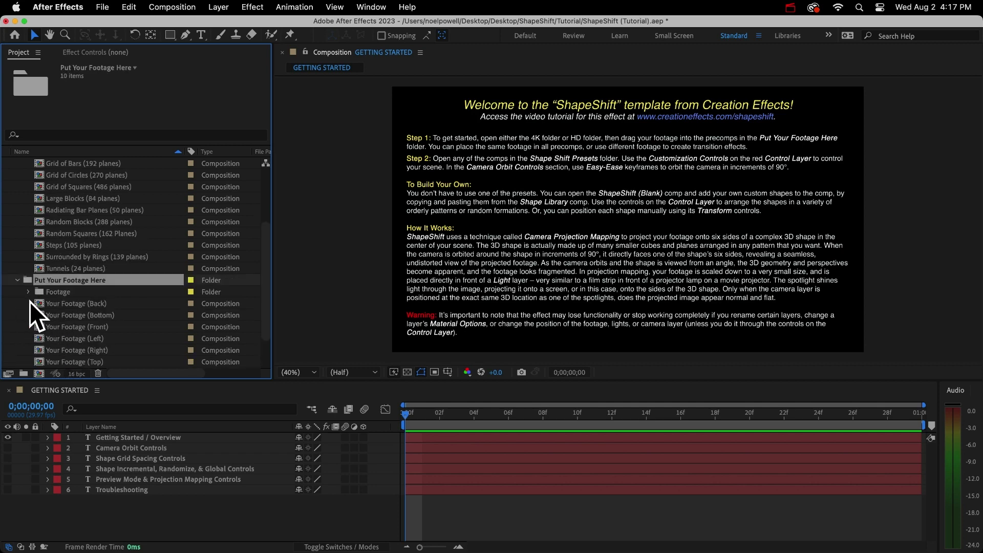
click(18, 280)
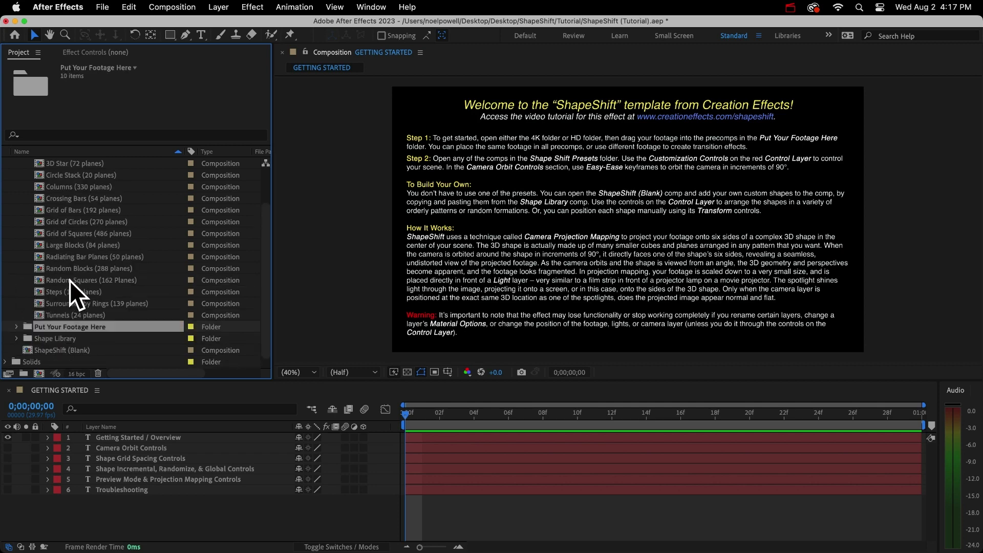
scroll(69, 280, up, 3)
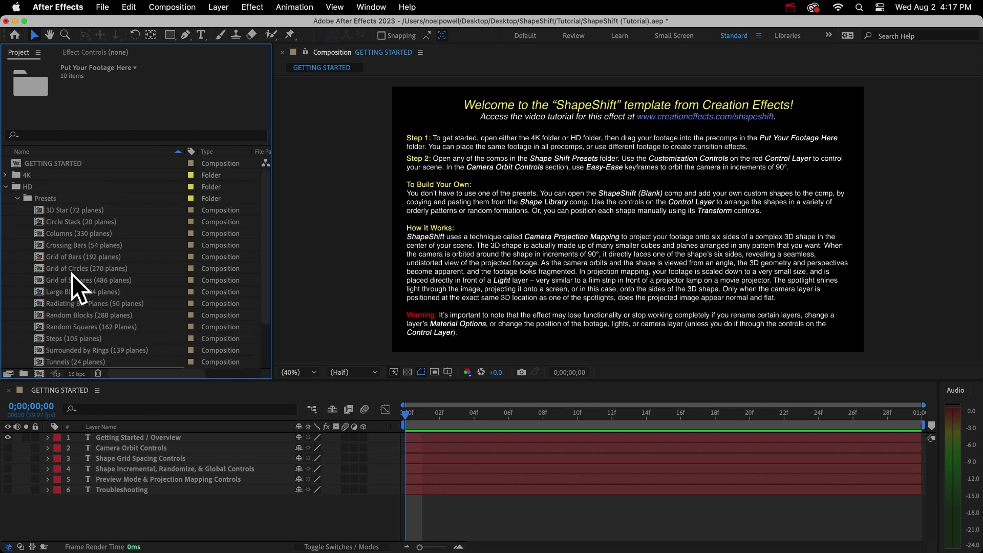
- Select Circle Stack, Columns, Grid of Squares and Large Blocks (84 planes) in turn
click(90, 223)
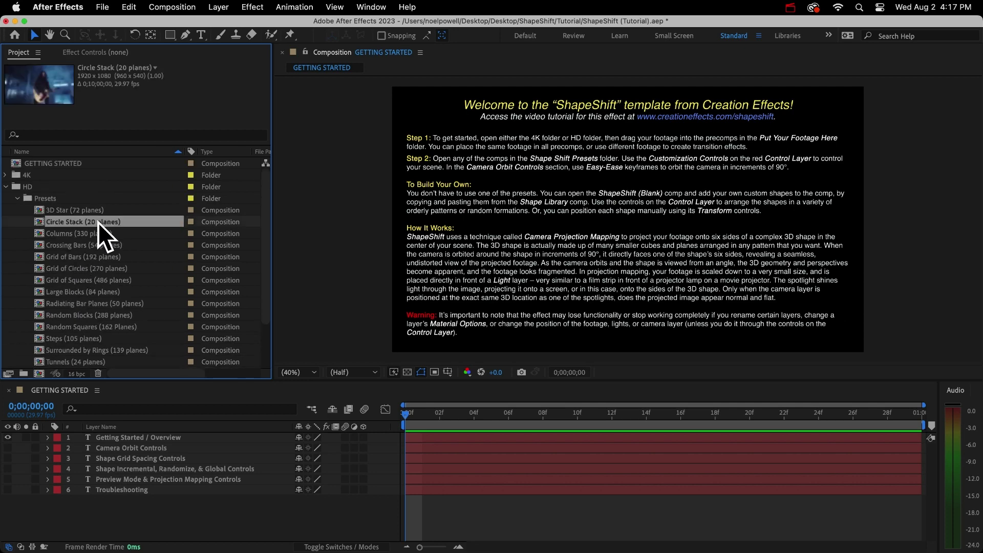
click(85, 234)
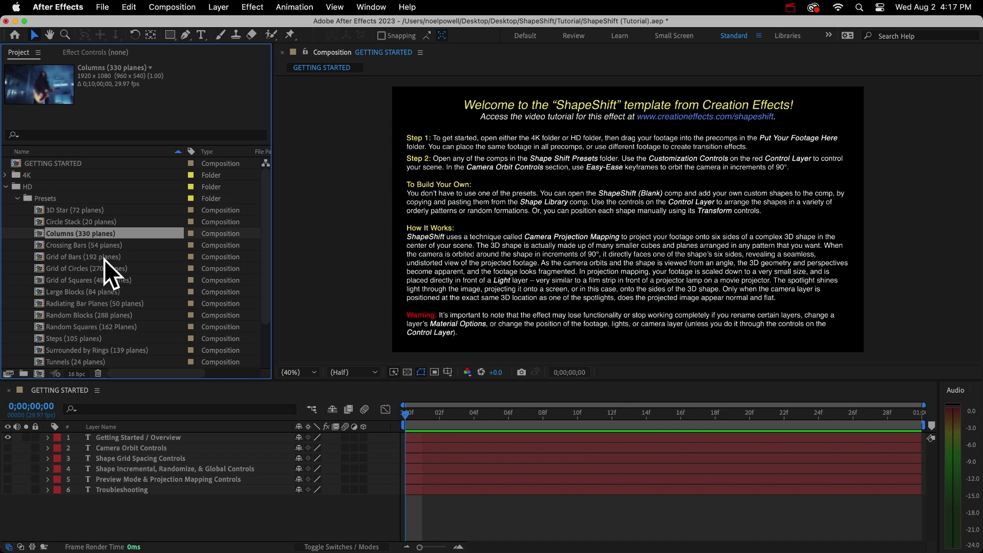
click(100, 281)
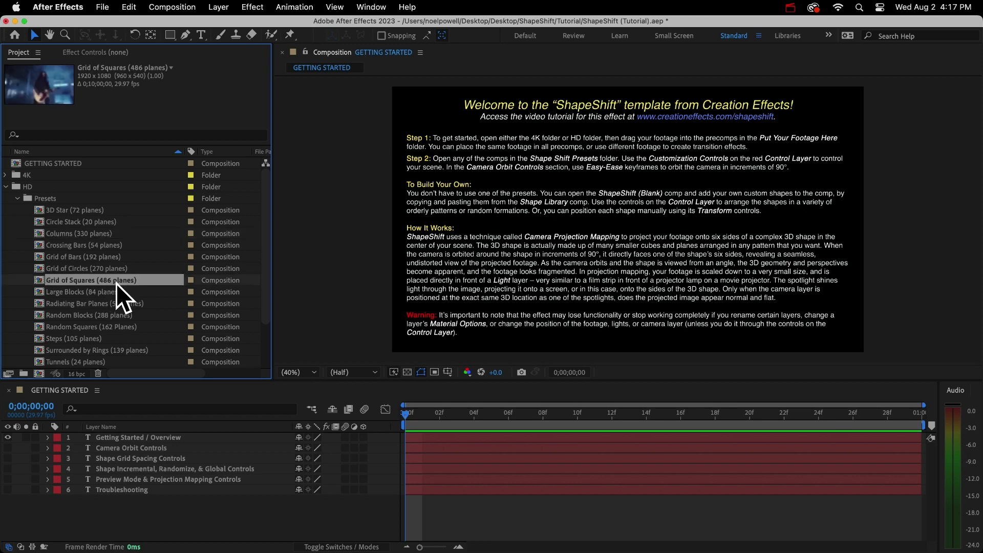
click(72, 293)
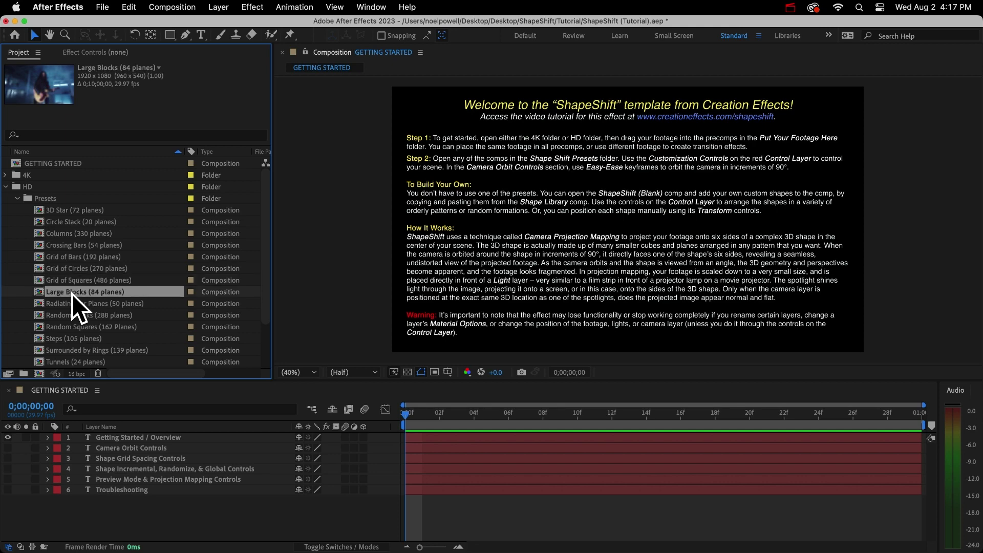
- Open Large Blocks (84 planes) and move Camera 2 (For Preview Mode) above Camera 1 (Main)
double_click(72, 293)
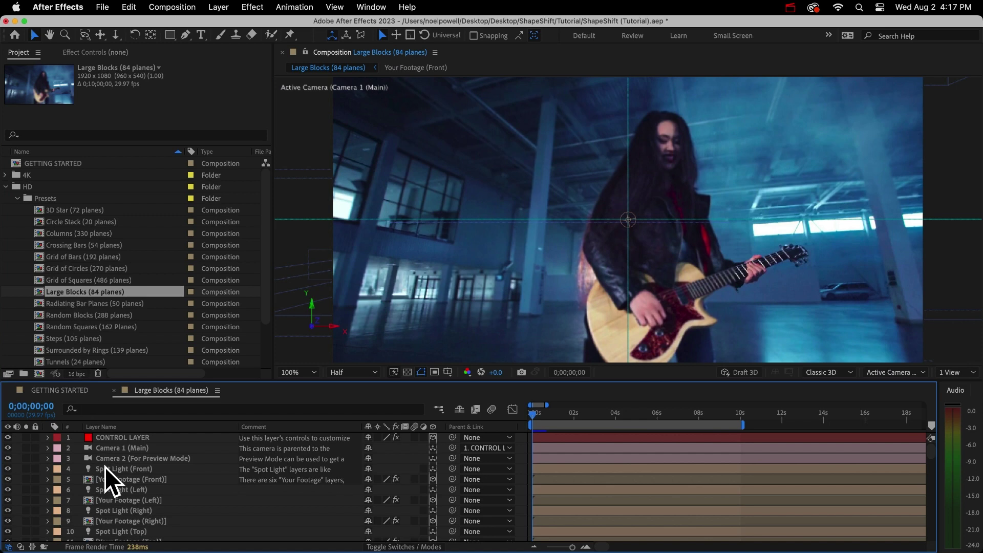
click(115, 456)
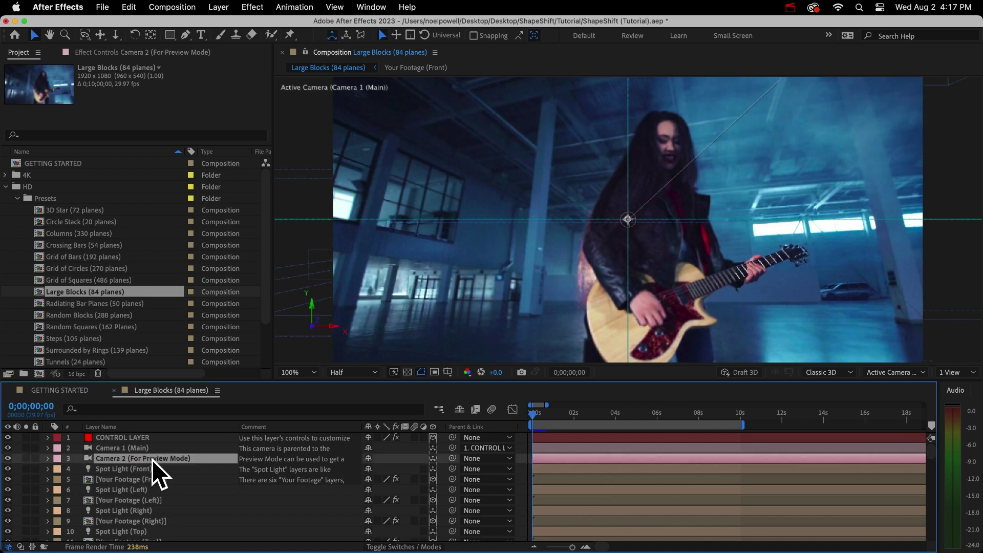
drag(152, 460, 152, 442)
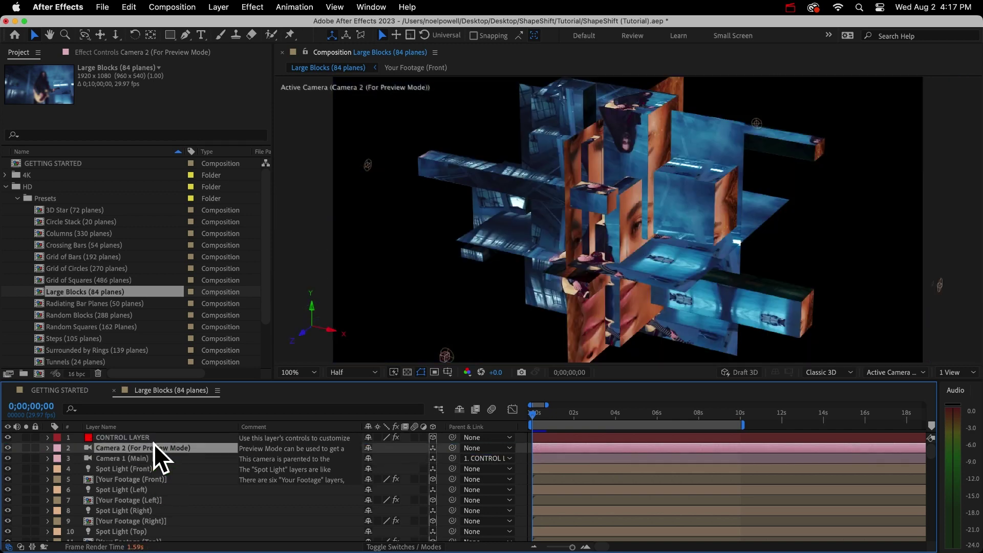
- Check Turn On Preview Mode in the CONTROL LAYER's Effect Controls
click(119, 437)
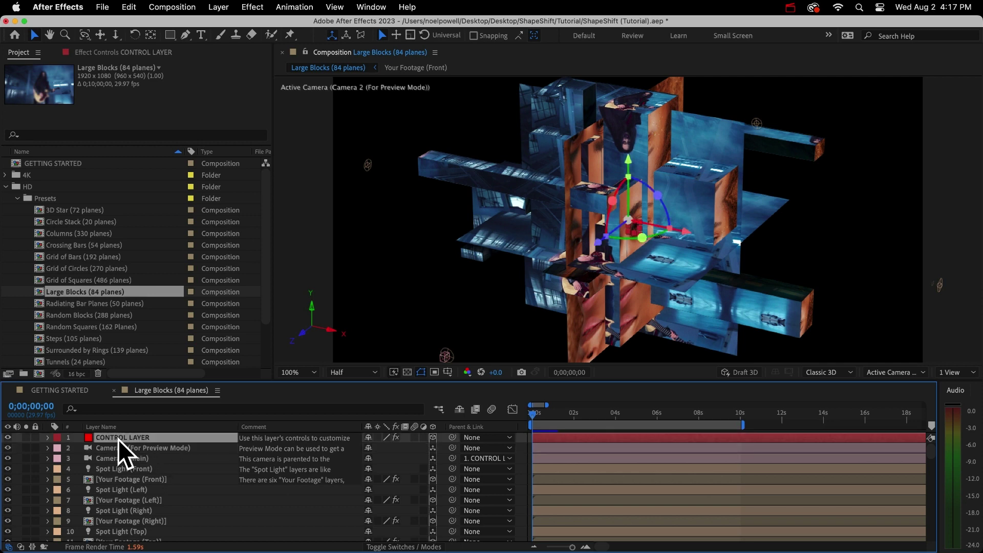
click(118, 53)
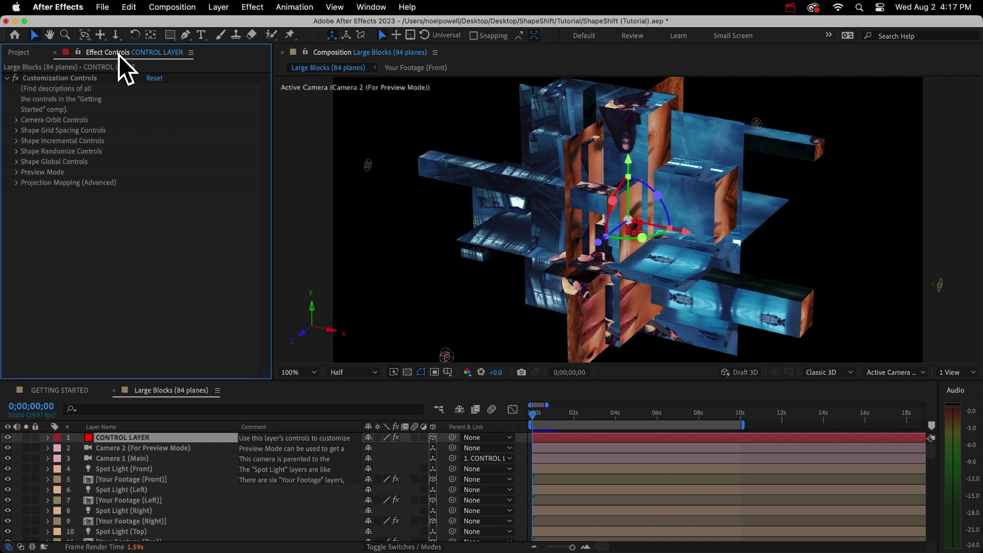
click(367, 6)
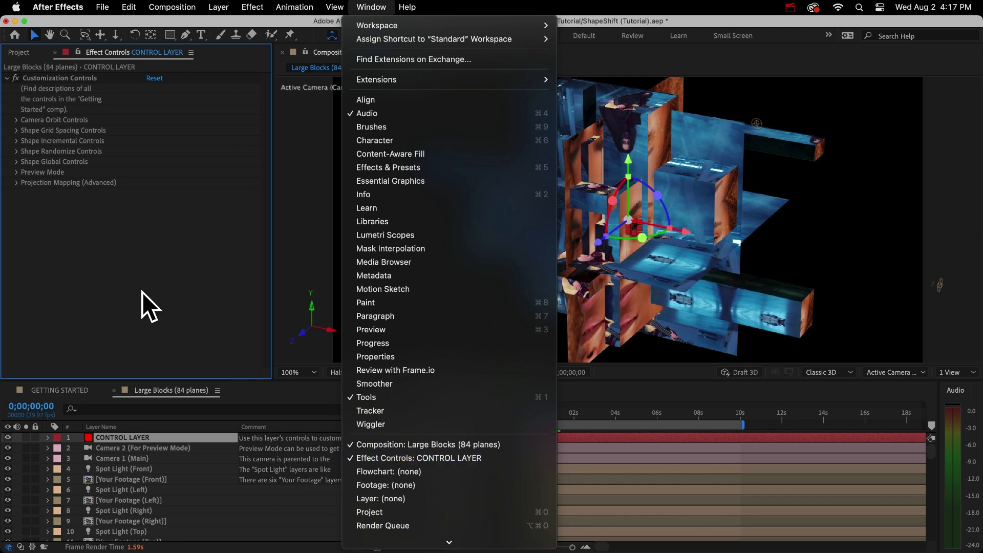
click(78, 238)
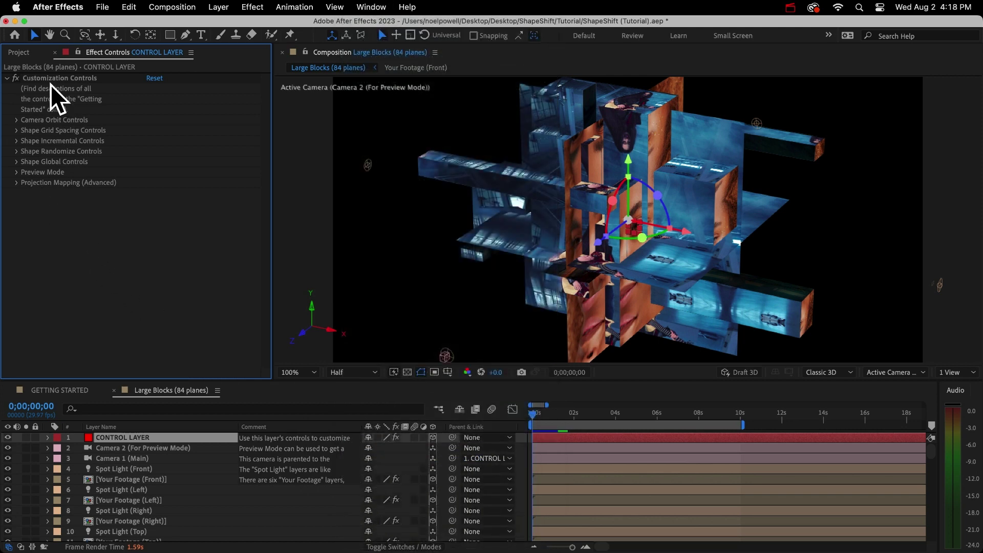
click(16, 173)
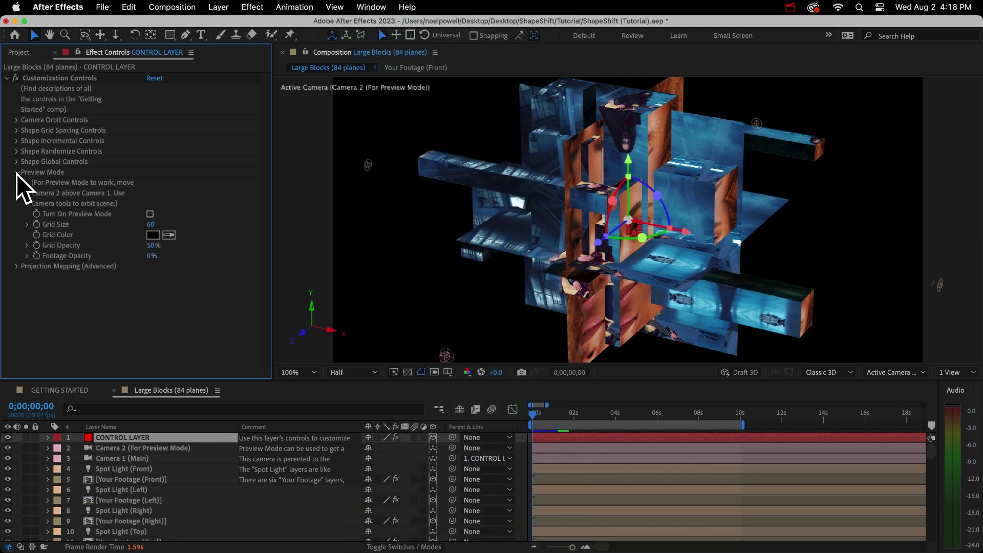
click(150, 215)
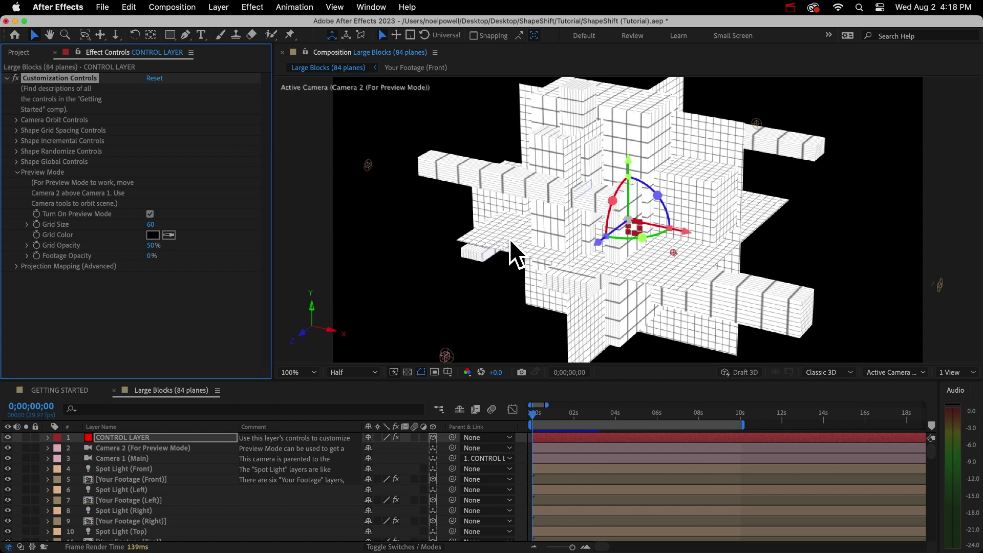
- Uncheck Turn On Preview Mode, solo the six Center Plane layers and orbit around them
click(150, 214)
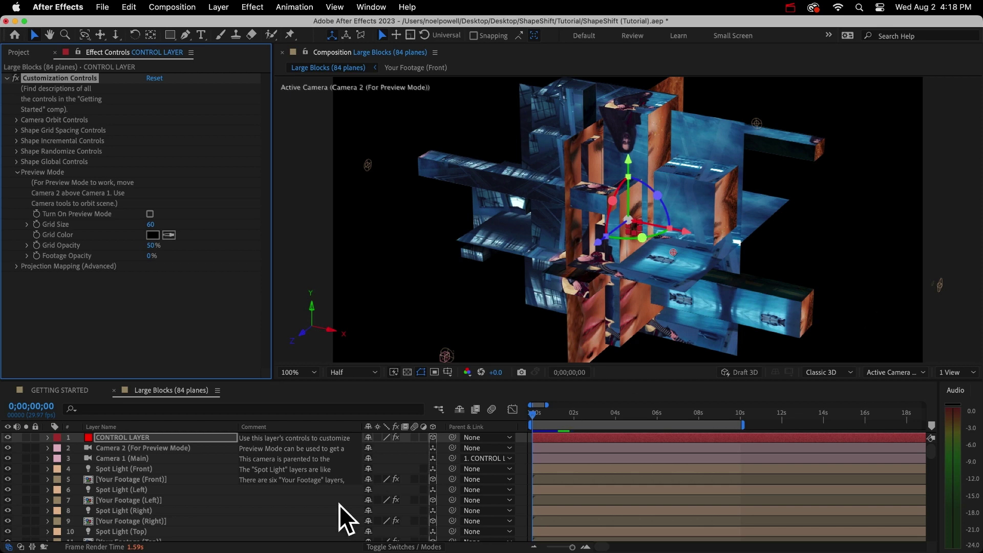
scroll(156, 508, down, 20)
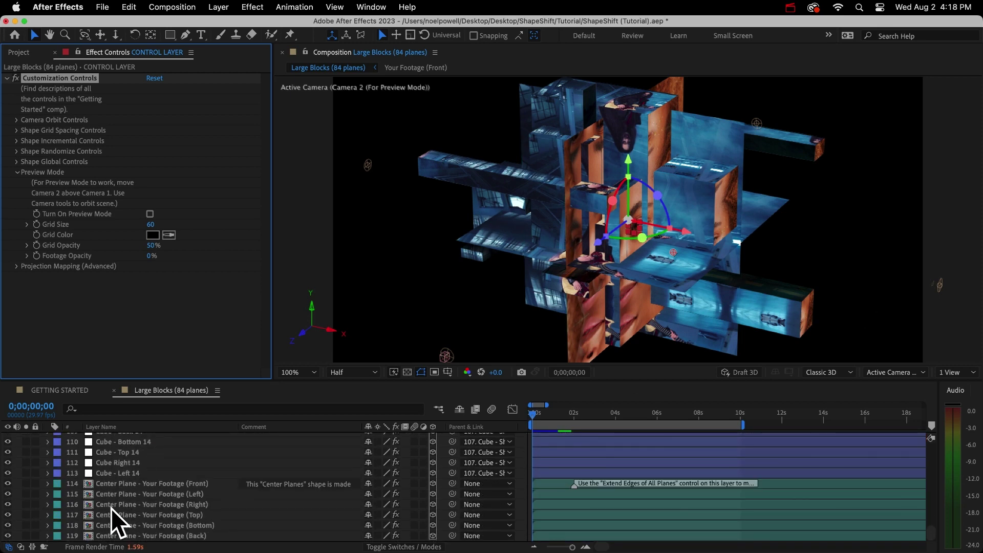
drag(26, 483, 26, 535)
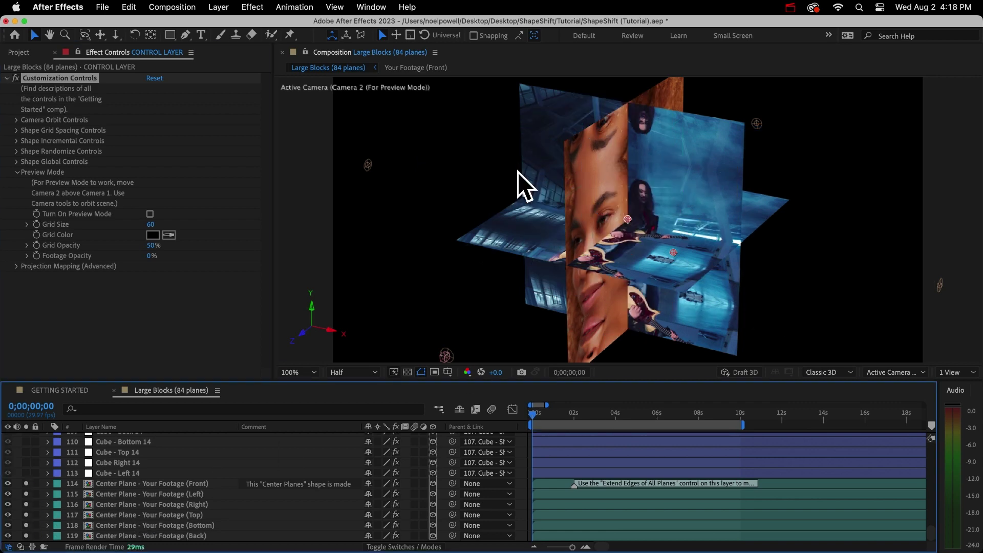
key(c)
drag(637, 195, 681, 200)
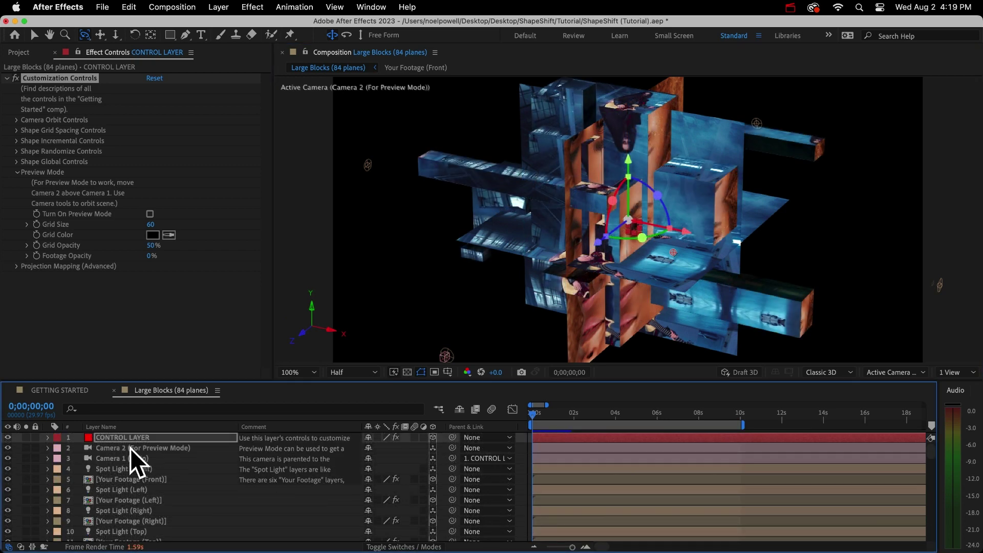
- Move Camera 1 (Main) above Camera 2 and twirl open CONTROL LAYER's Effects and Customization Controls
click(118, 460)
drag(120, 459, 114, 446)
click(123, 438)
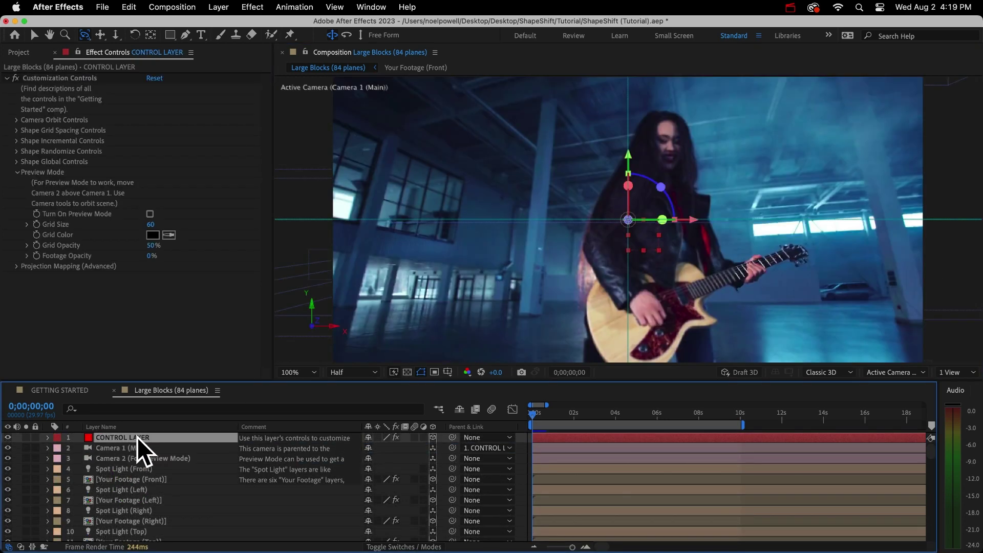
click(47, 438)
click(59, 449)
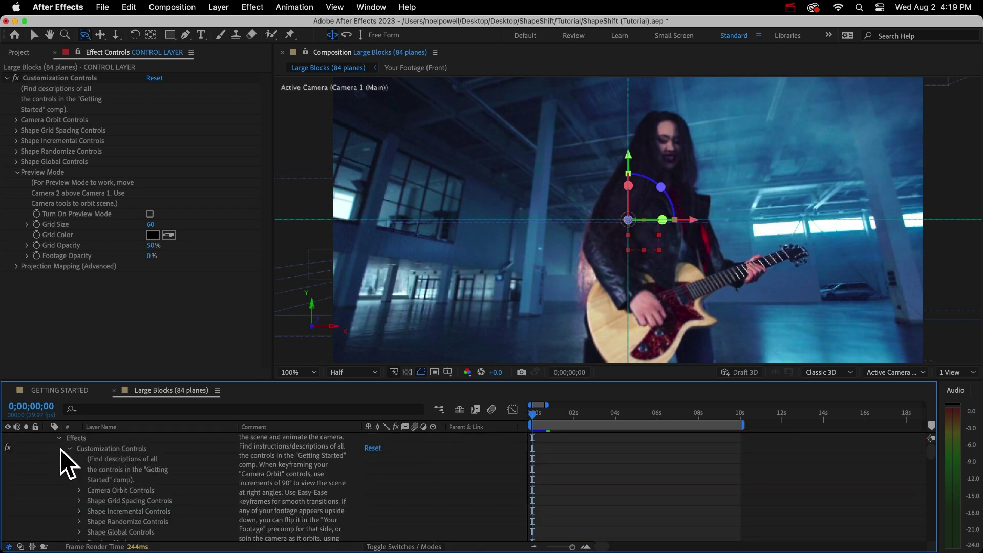
click(92, 447)
- Expand Camera Orbit Controls and move the playhead to 0;00;00;29
key(F2)
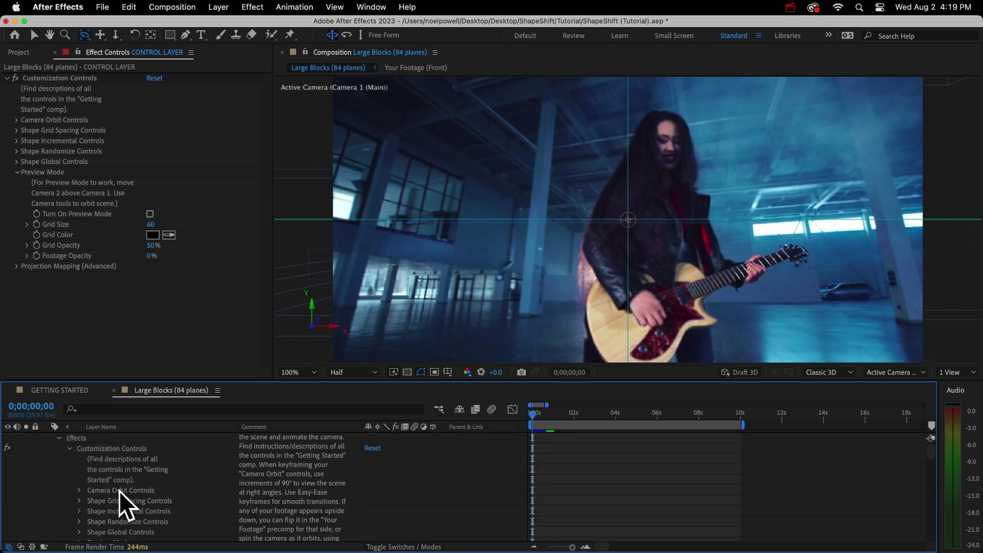
click(79, 490)
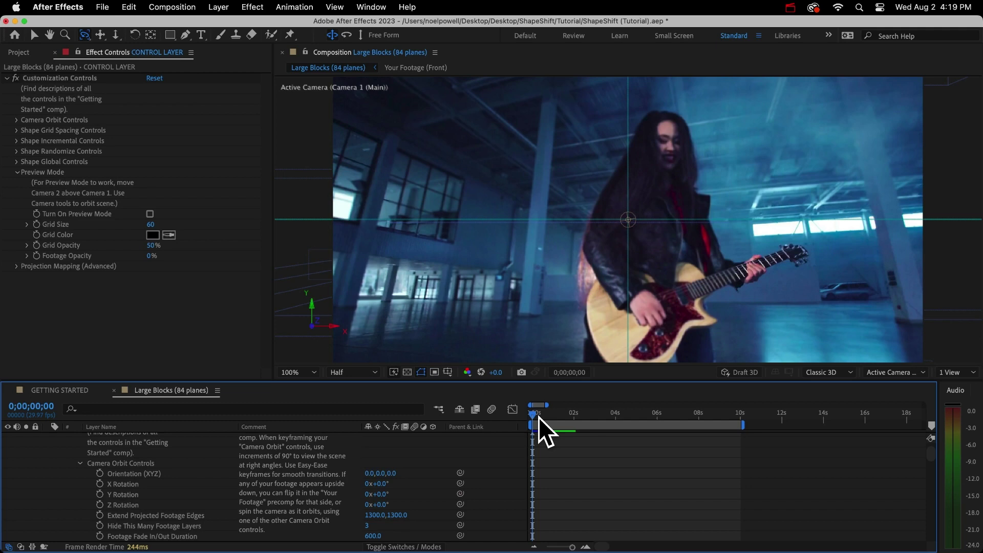
drag(533, 416, 554, 414)
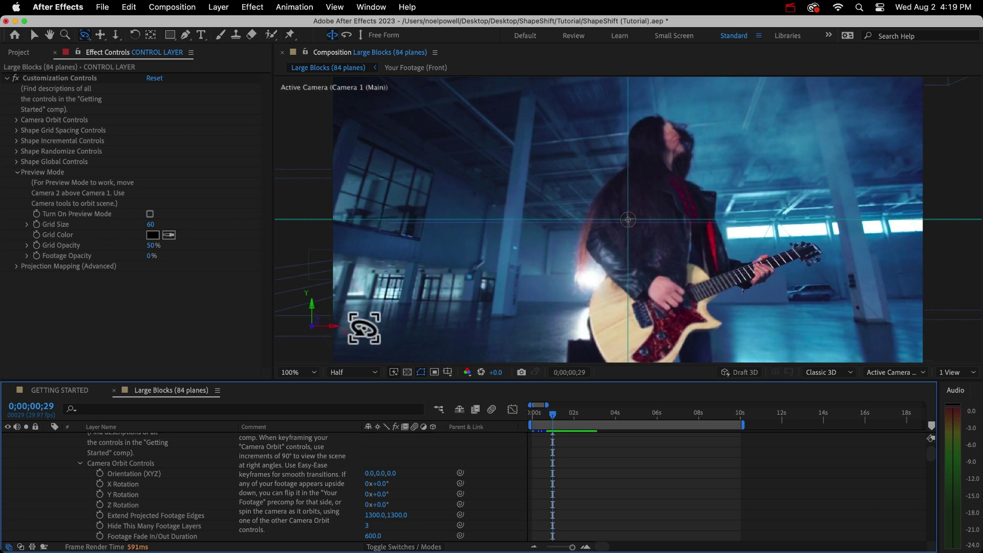
key(v)
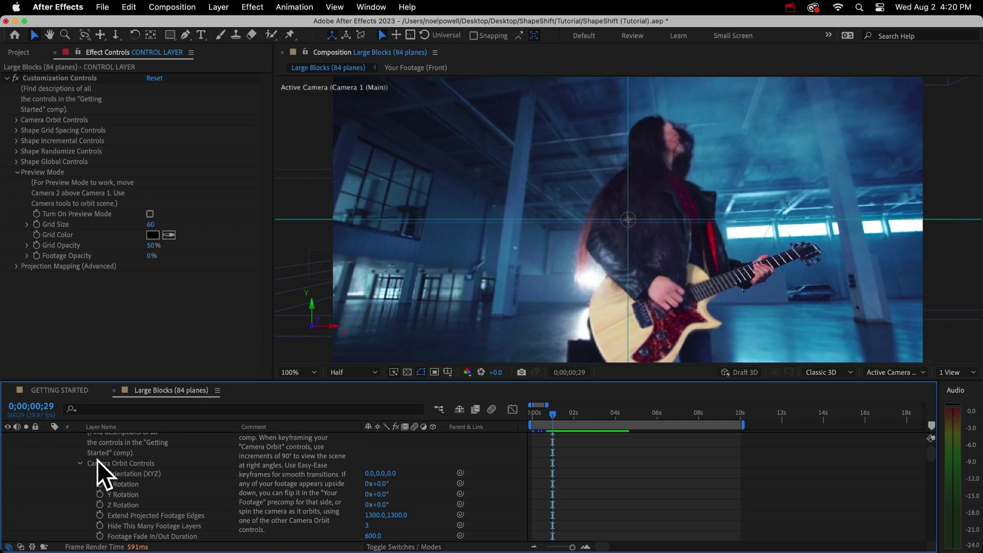
- Set an X Rotation keyframe at 0;00;00;29 and move the playhead to about 0;00;04;02
click(125, 473)
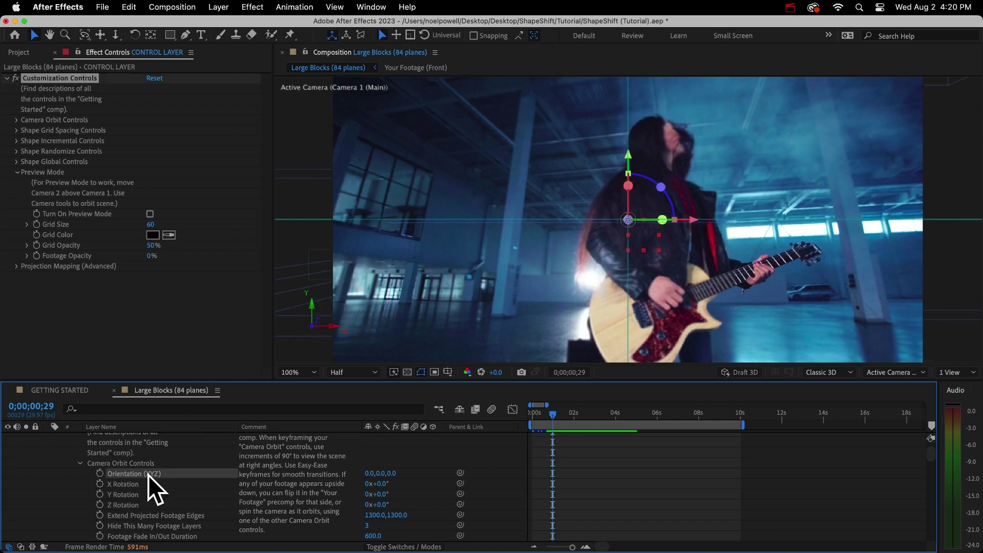
mouse_move(371, 474)
mouse_down()
mouse_move(388, 476)
mouse_move(371, 476)
mouse_up()
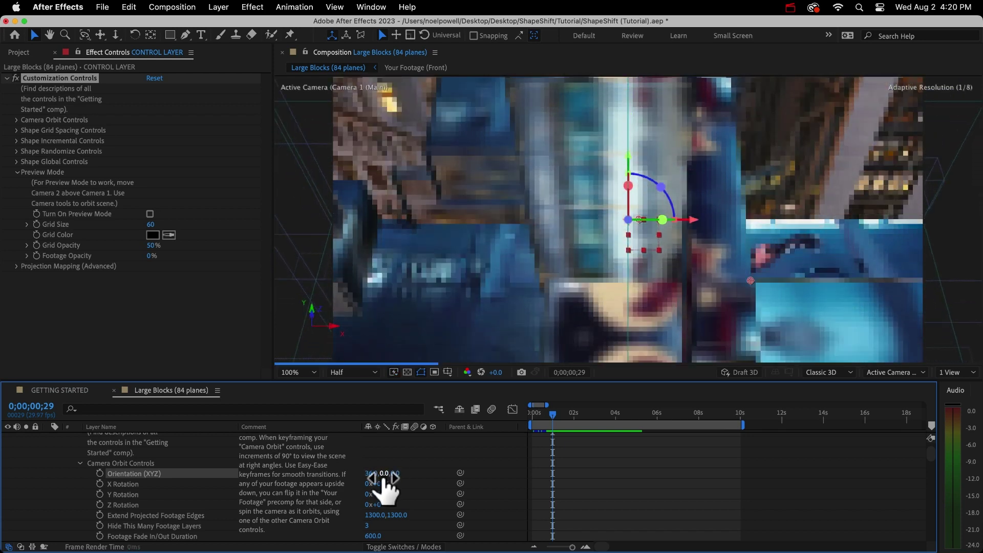
click(125, 484)
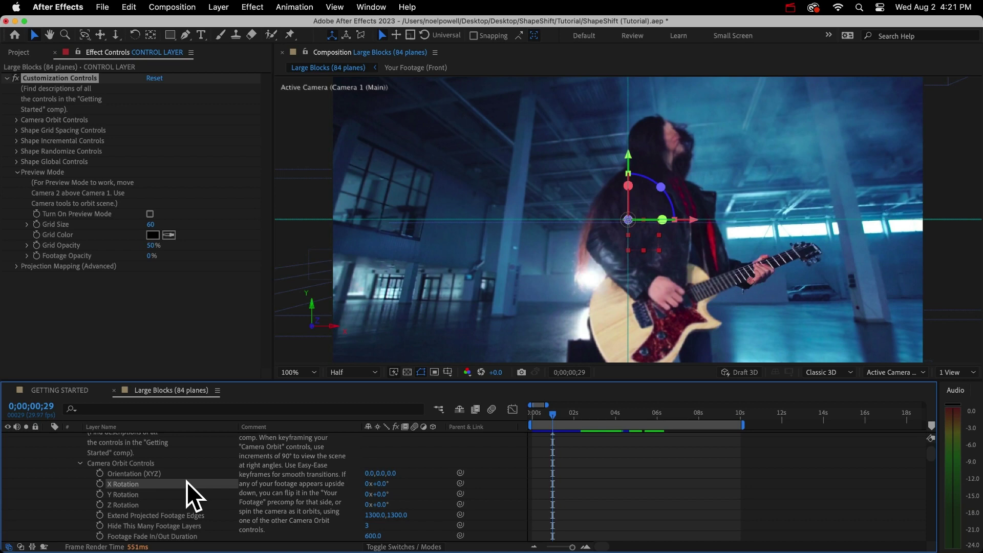
click(100, 484)
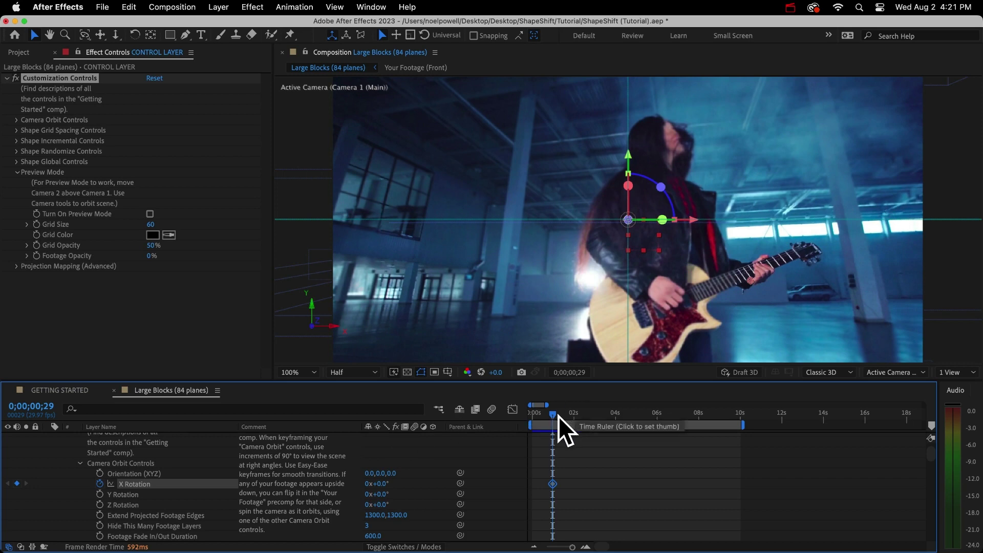
drag(557, 417, 618, 420)
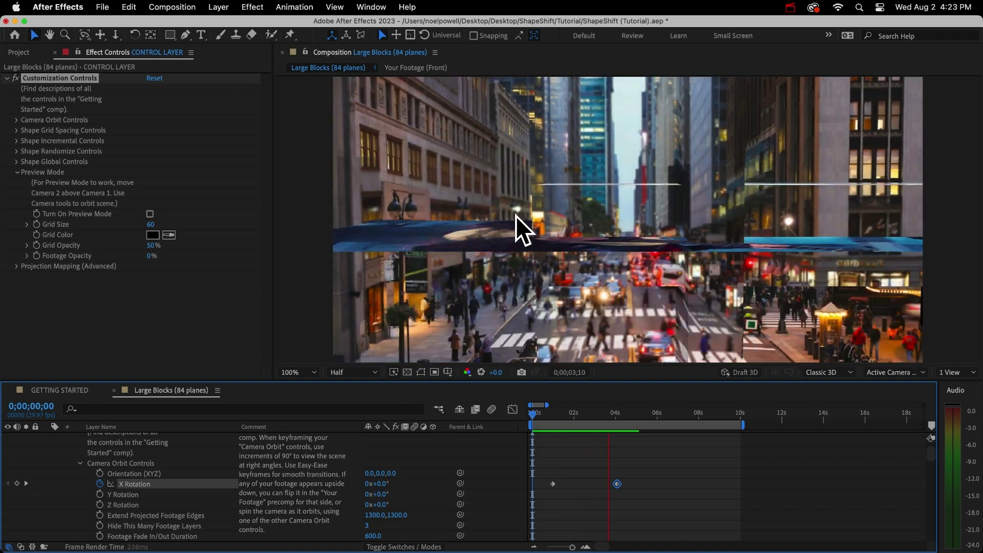
- Keyframe Orientation at 0;00;05;03 and at 0;00;07;28 with Z set to -90
key(space)
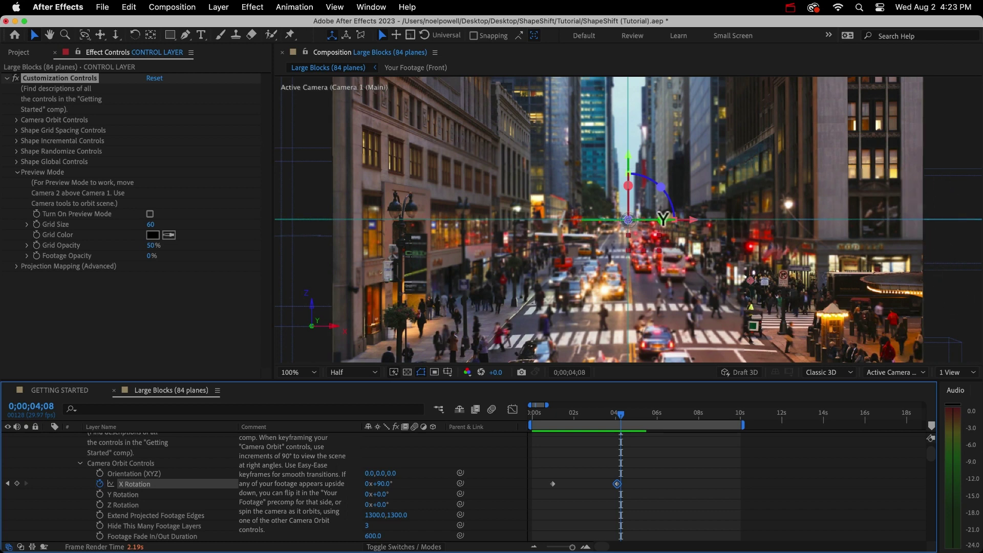
drag(622, 413, 641, 416)
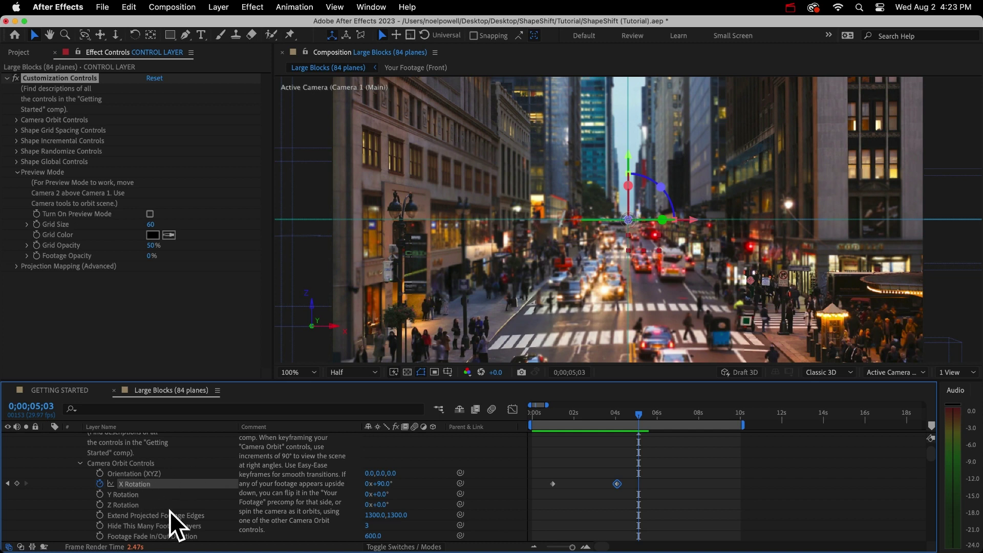
click(131, 474)
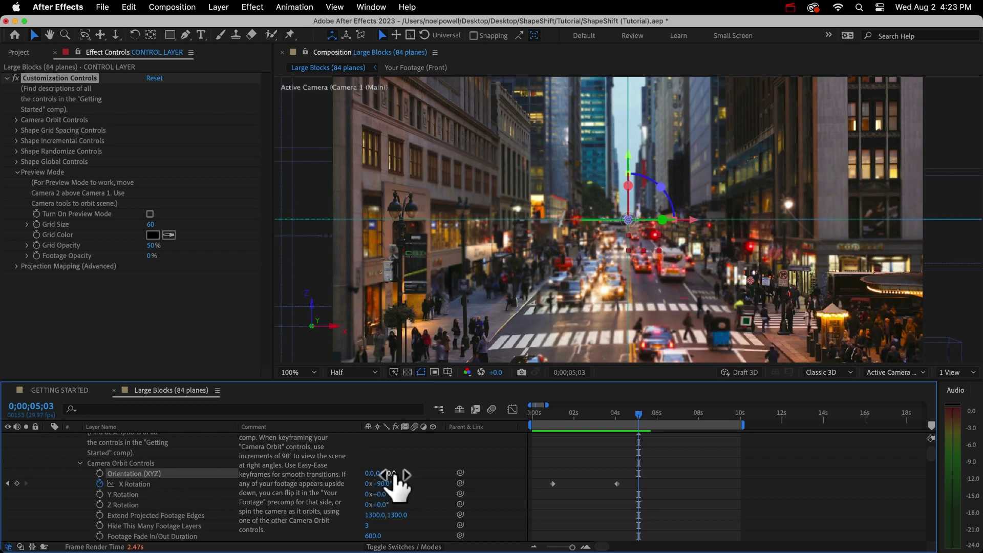
click(99, 473)
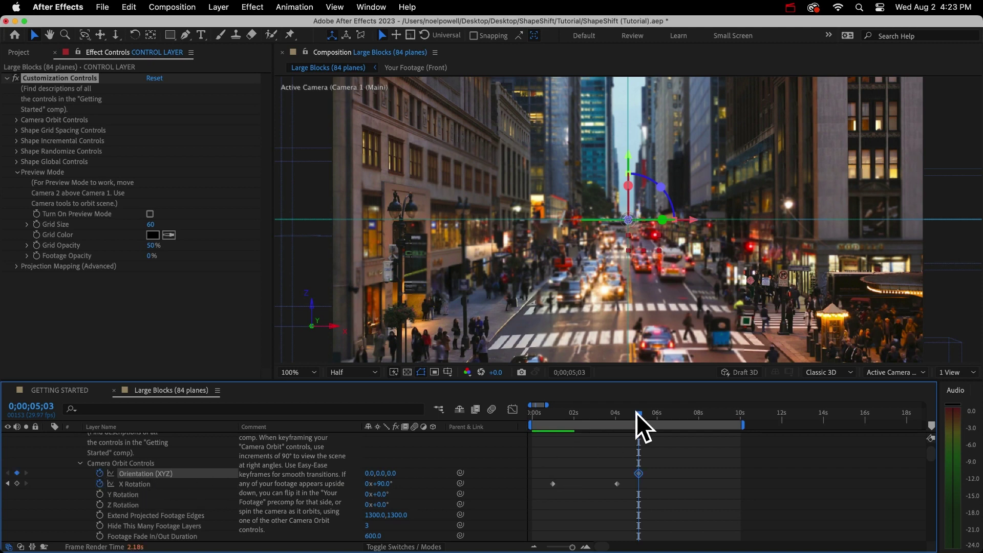
drag(638, 414, 697, 416)
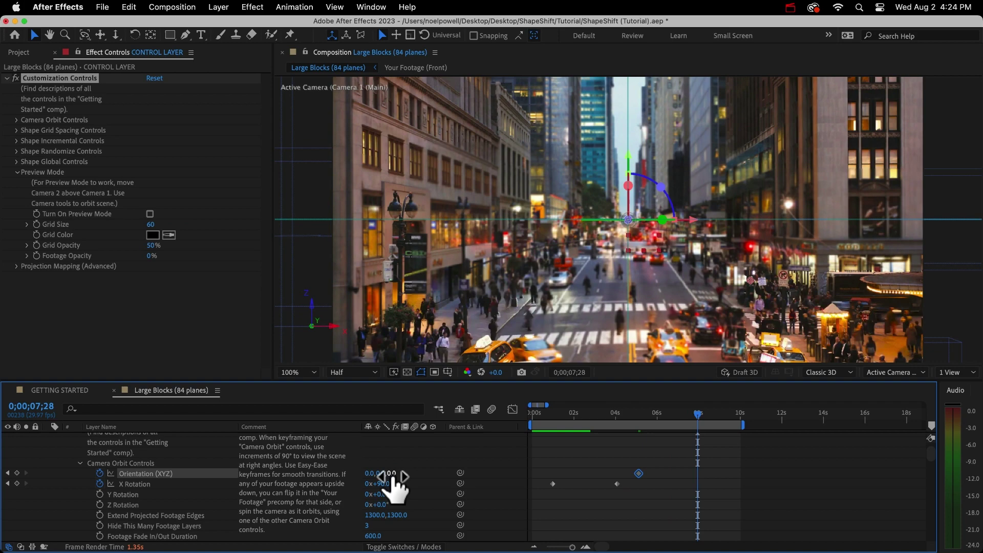
drag(393, 476, 329, 468)
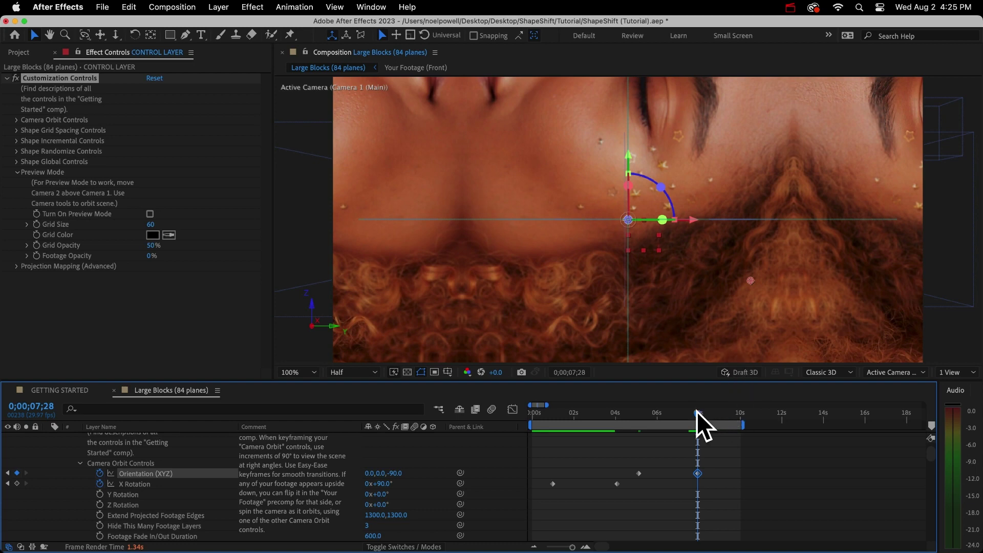
- Keyframe Z Rotation from about five seconds to 0x+90.0° at 0;00;07;28
drag(696, 411, 638, 412)
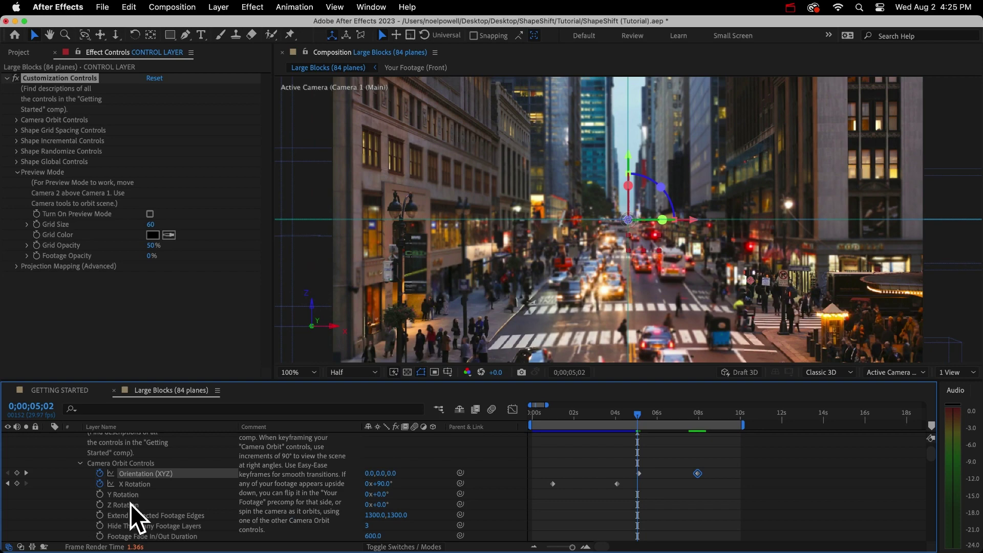
click(110, 505)
click(99, 506)
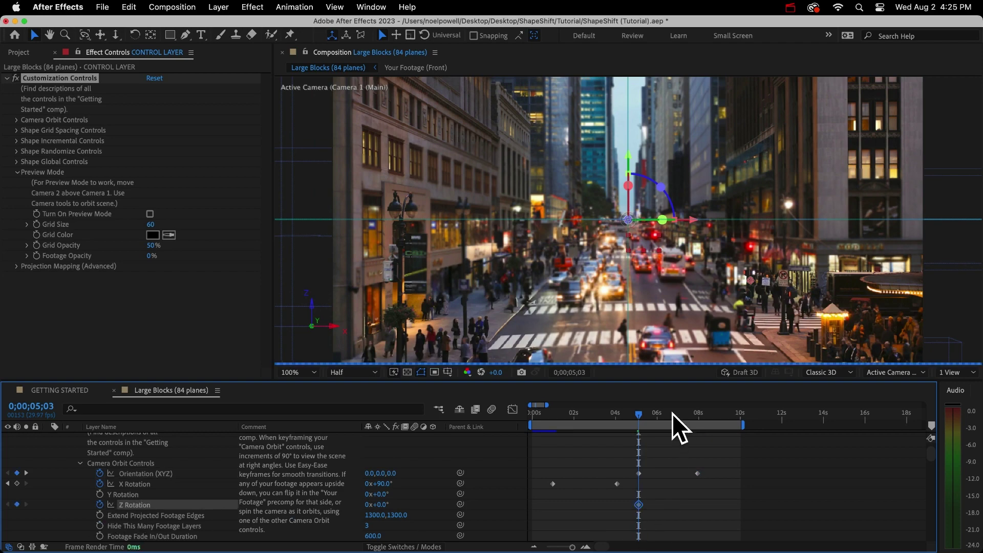
drag(640, 415, 699, 421)
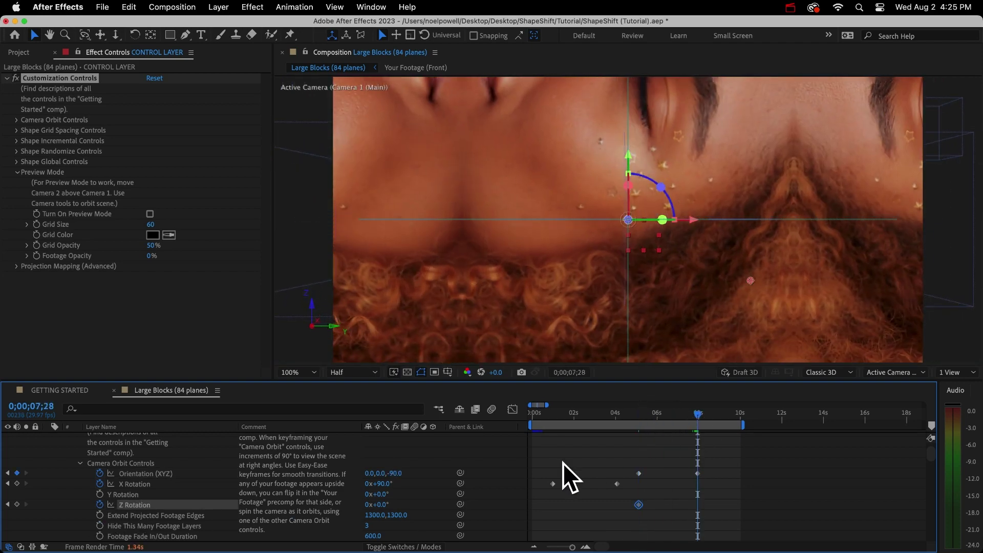
drag(382, 505, 445, 516)
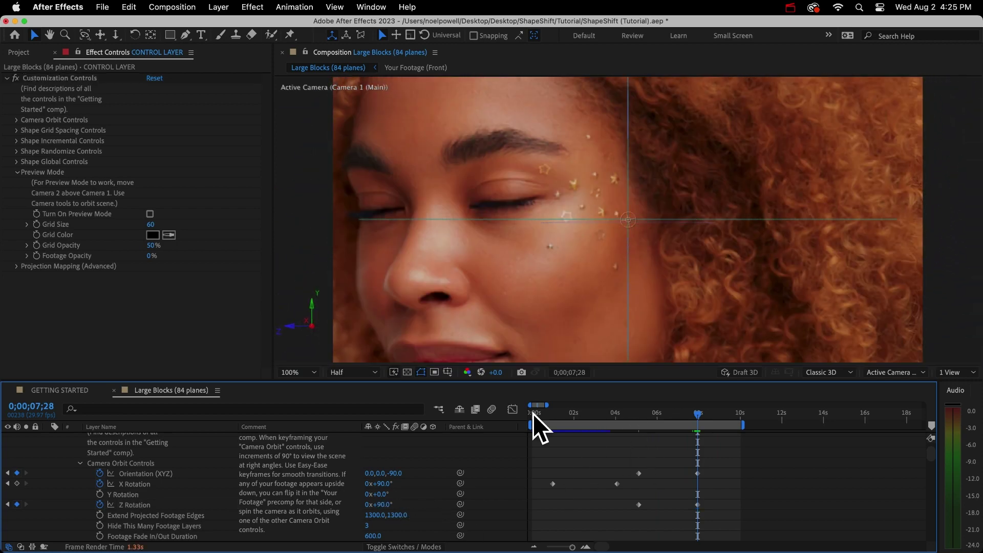
drag(533, 413, 705, 467)
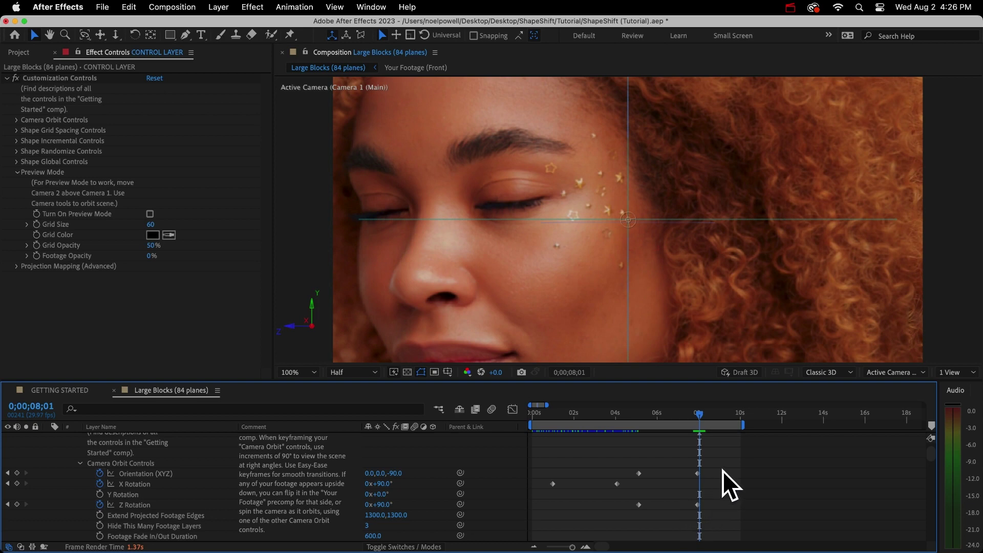
- Apply Keyframe Assistant > Easy Ease to all the marquee-selected camera orbit keyframes, then deselect
drag(724, 471, 538, 506)
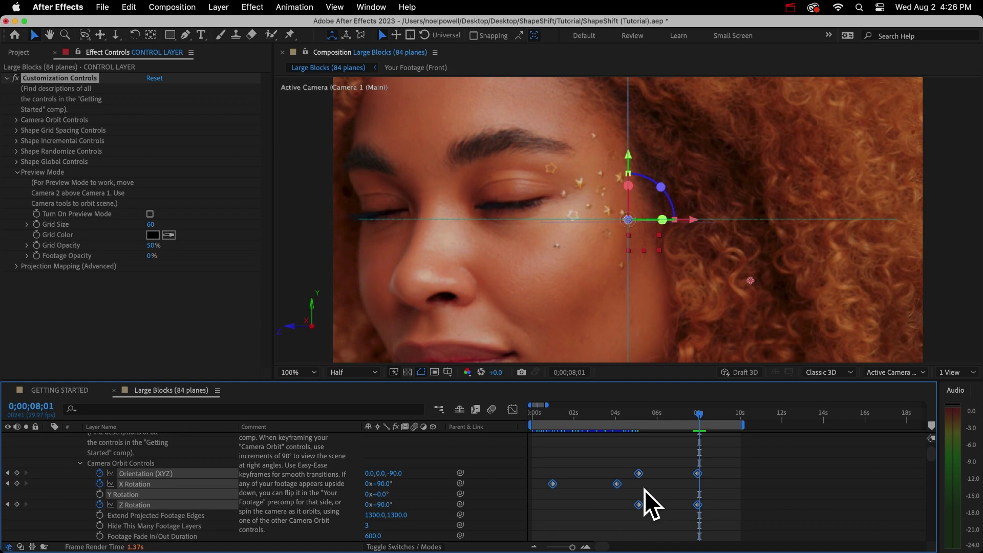
right_click(640, 474)
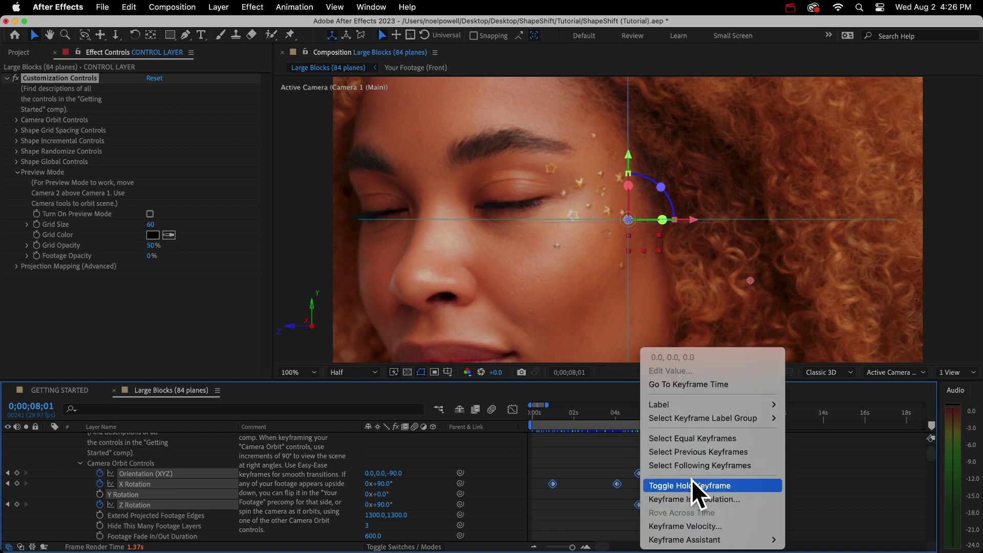
mouse_move(689, 539)
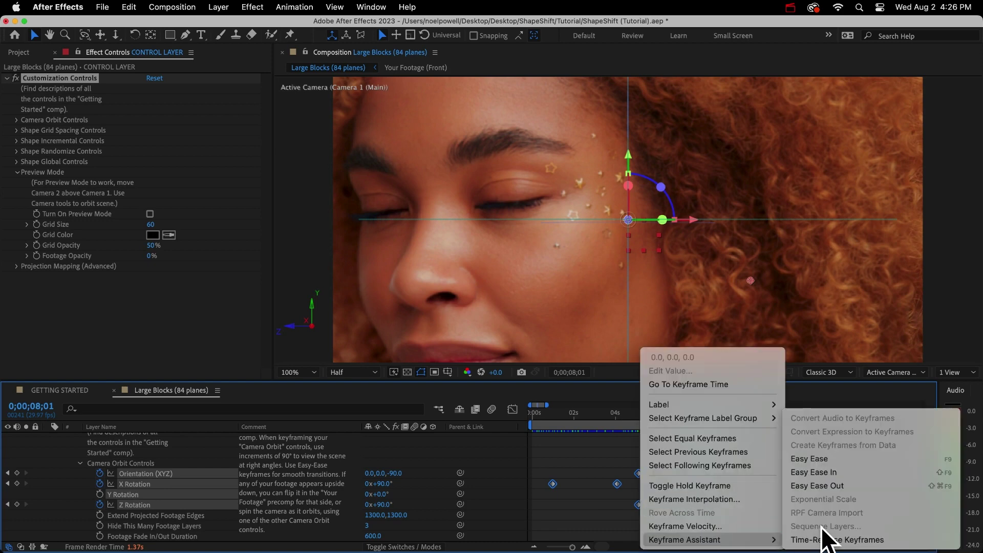
click(820, 459)
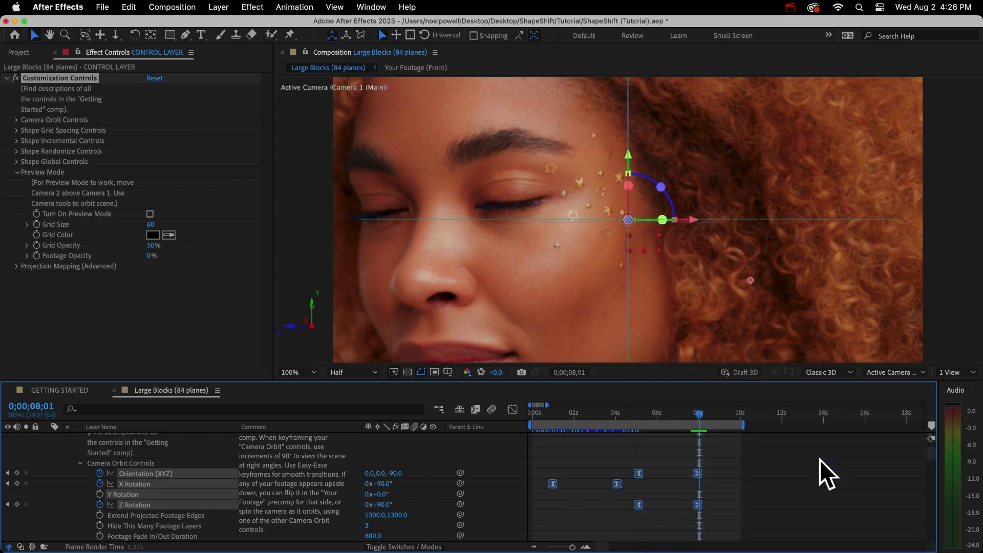
click(719, 475)
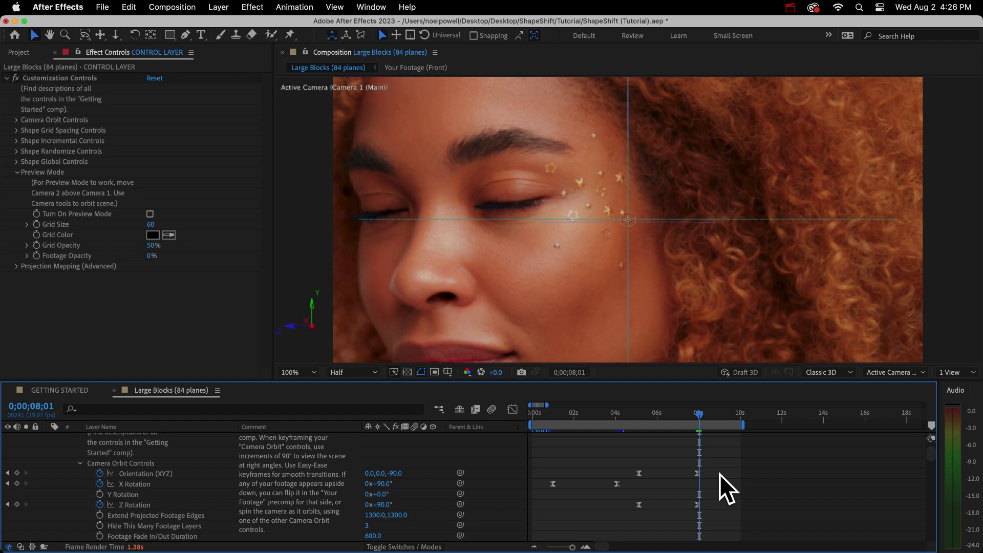
- In the Graph Editor, lengthen the Bézier easing handles on both X Rotation keyframes
click(512, 409)
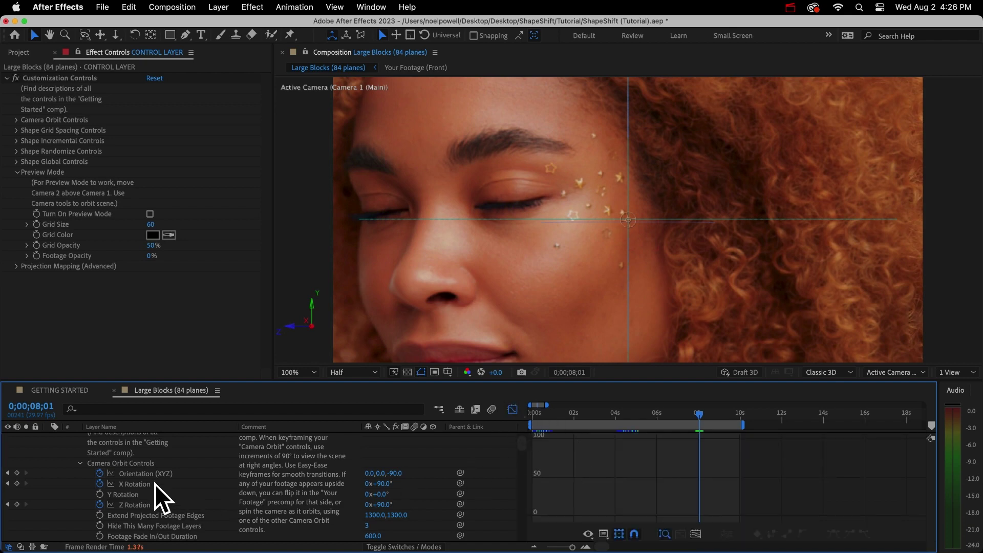
click(129, 484)
click(580, 413)
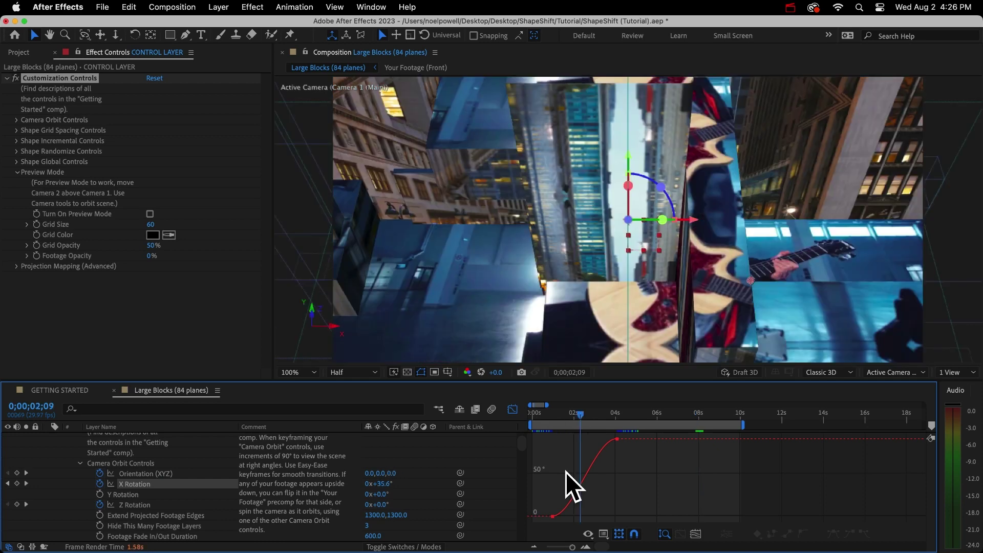
key(equal)
key(equal)
key(equal)
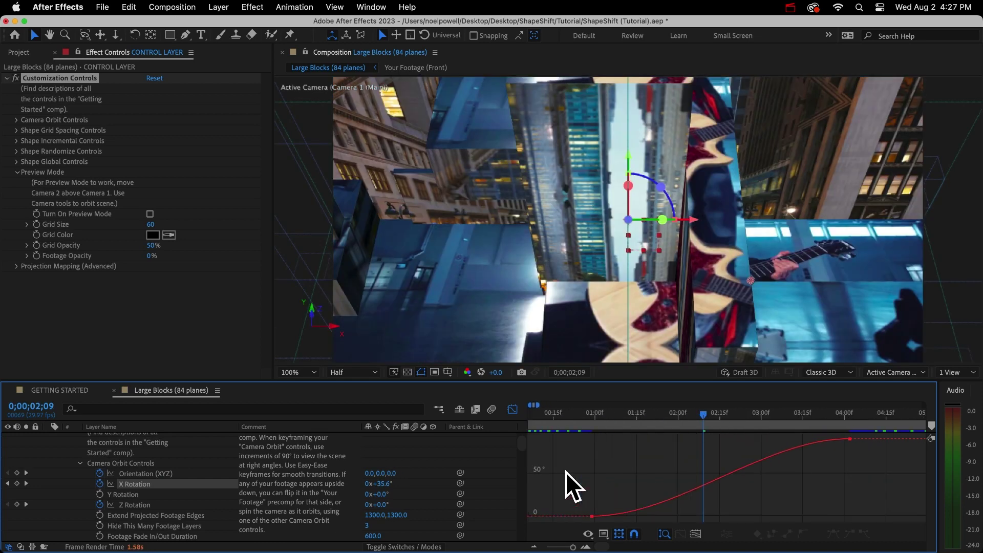
click(591, 516)
drag(678, 516, 738, 515)
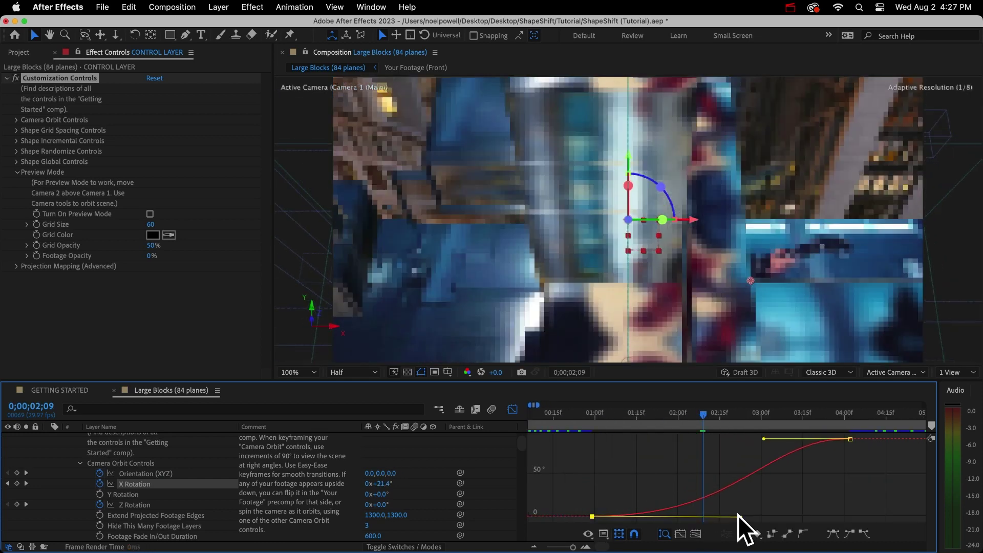
drag(763, 439, 708, 439)
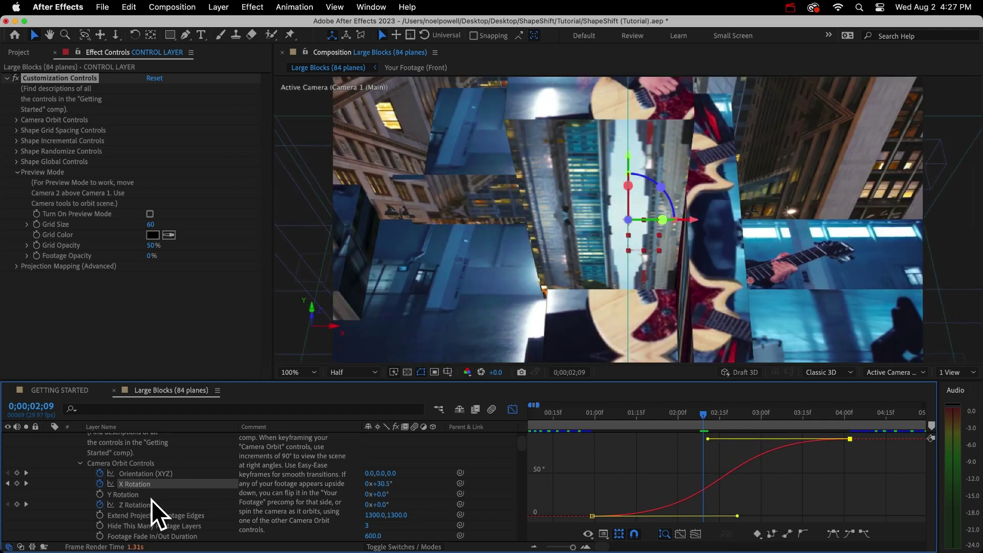
- Show Orientation in the Speed Graph and drag its influence handle to strengthen the ease-in
click(151, 502)
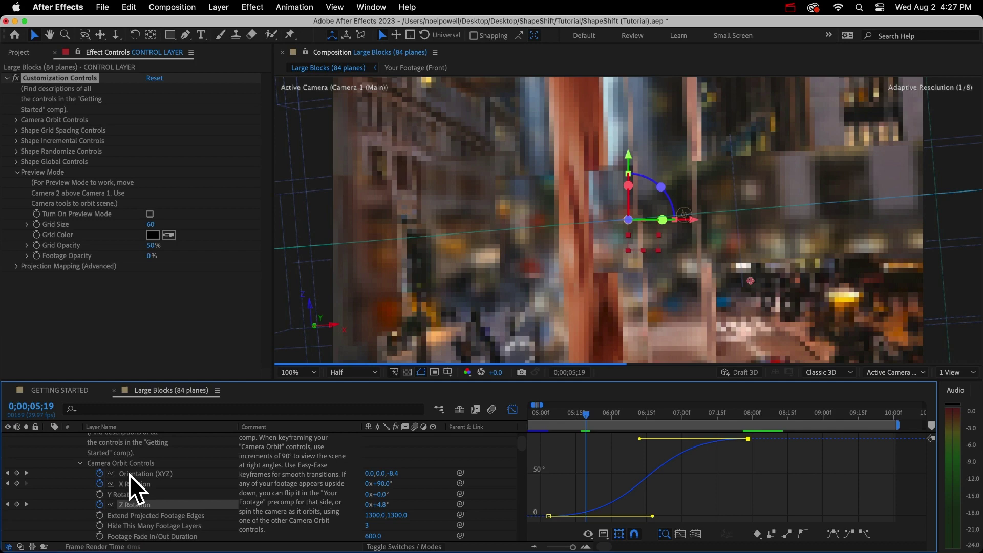
click(130, 475)
click(604, 534)
click(724, 489)
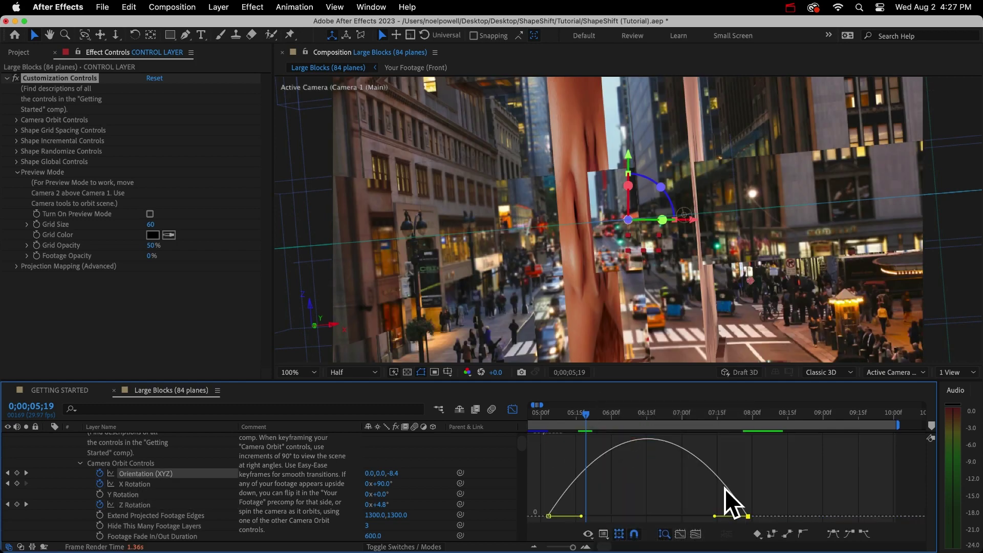
drag(714, 515, 603, 520)
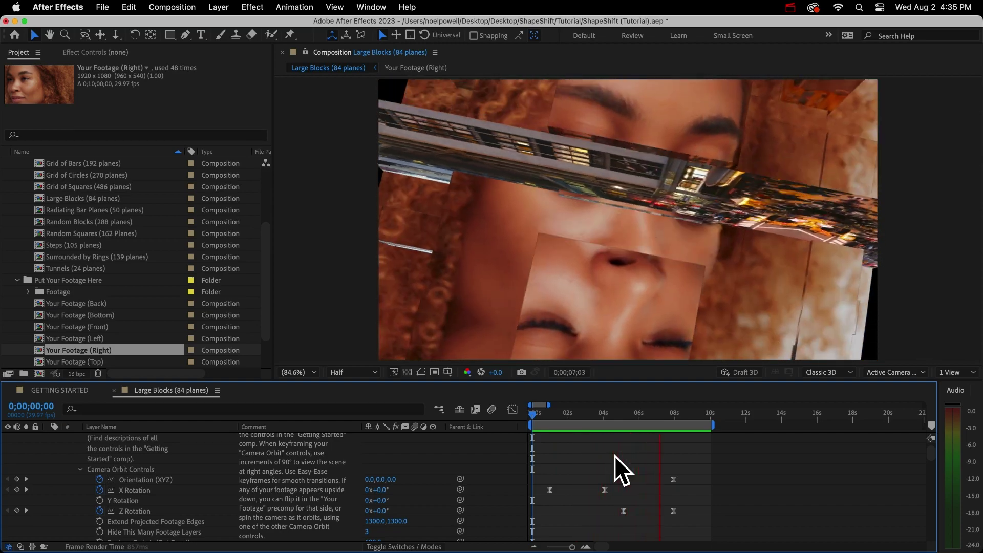
- Drag Cog Wheel 1.mp3 and Metal Groaning.mp3 from the Sound Effects folder into the Large Blocks timeline
key(space)
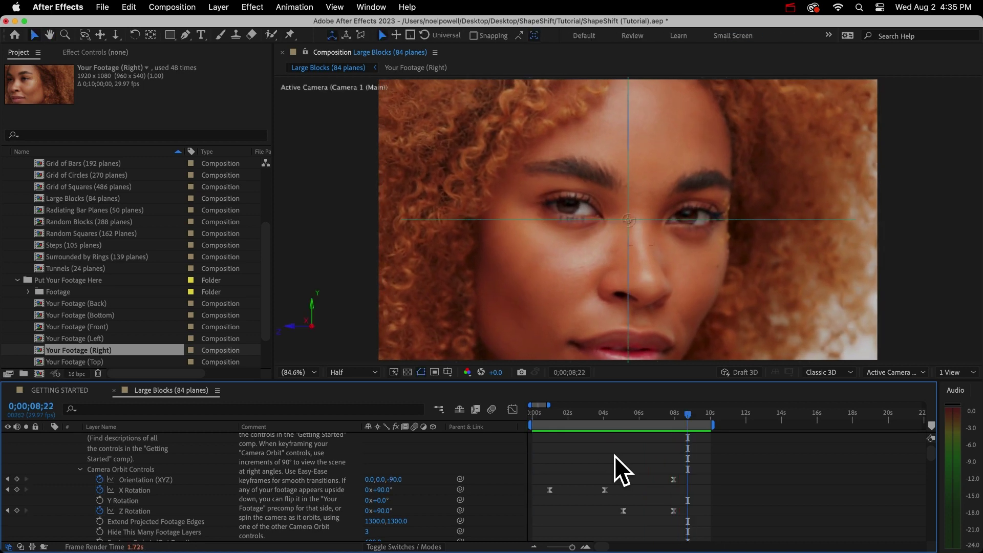
click(17, 187)
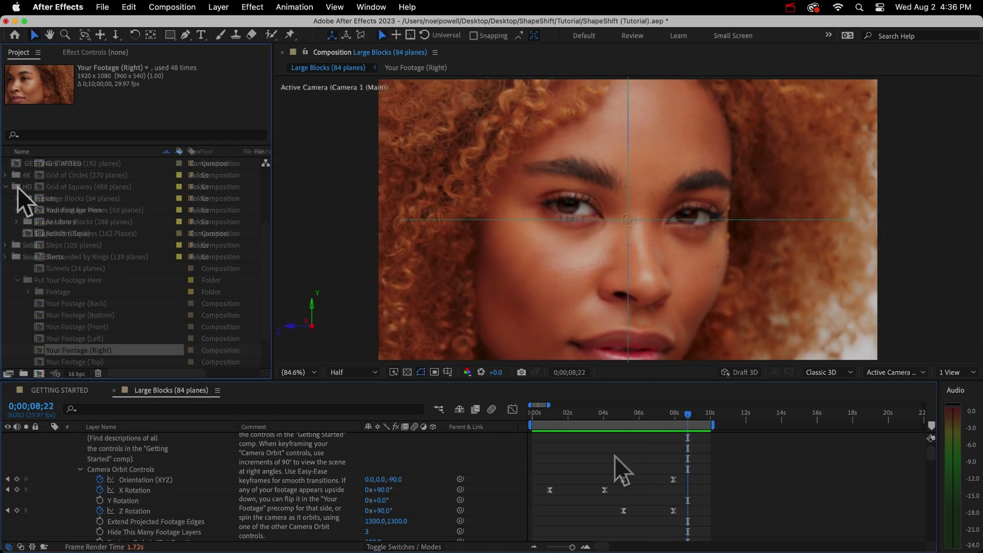
click(36, 258)
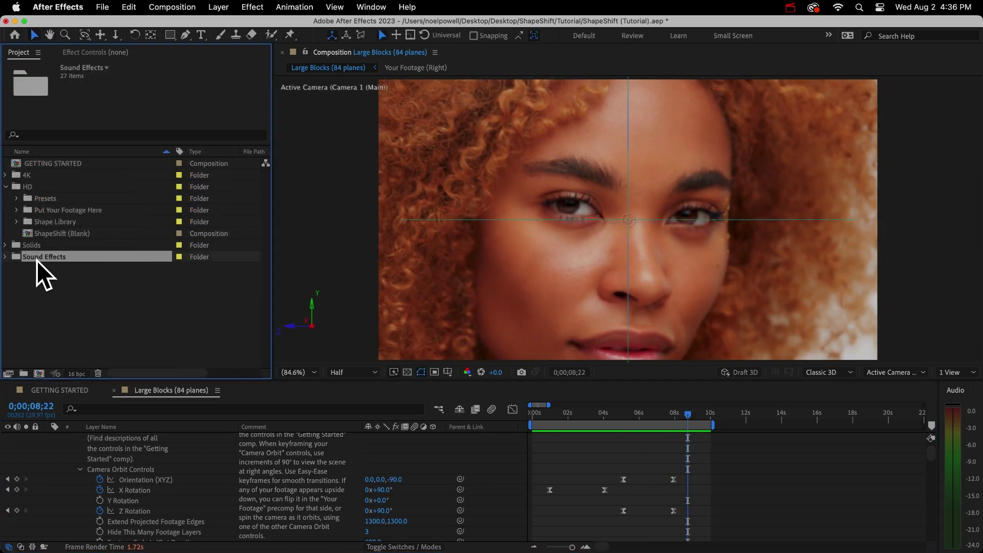
click(4, 257)
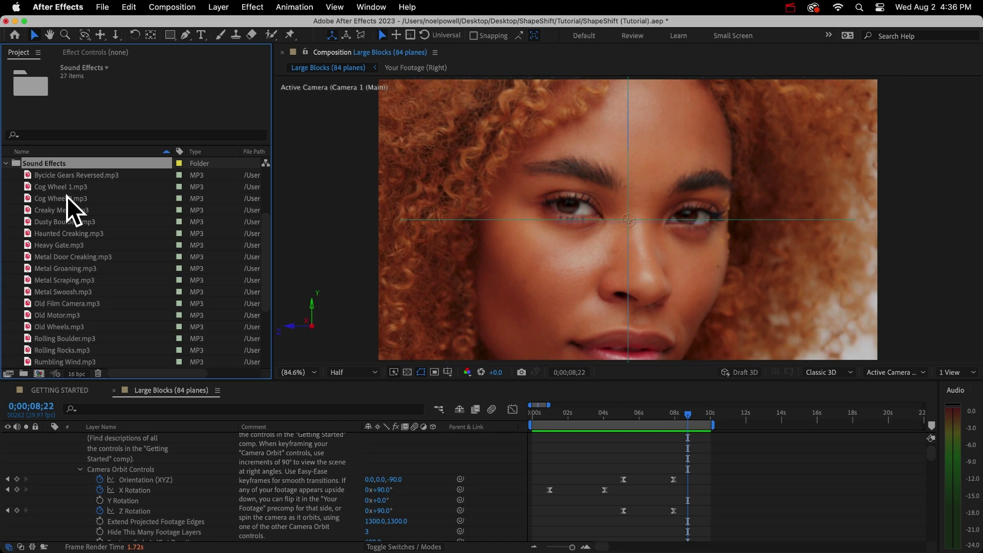
scroll(67, 195, down, 4)
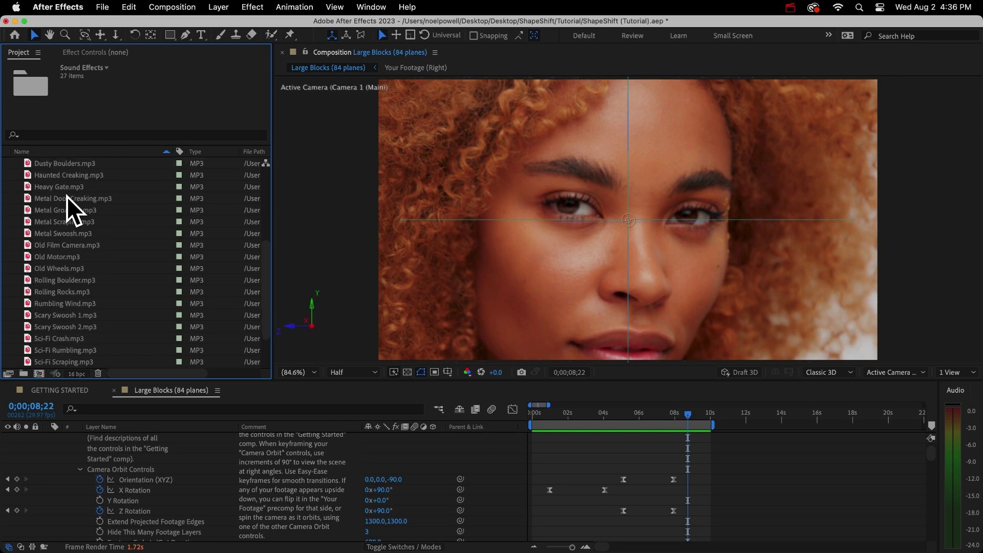
scroll(67, 195, up, 8)
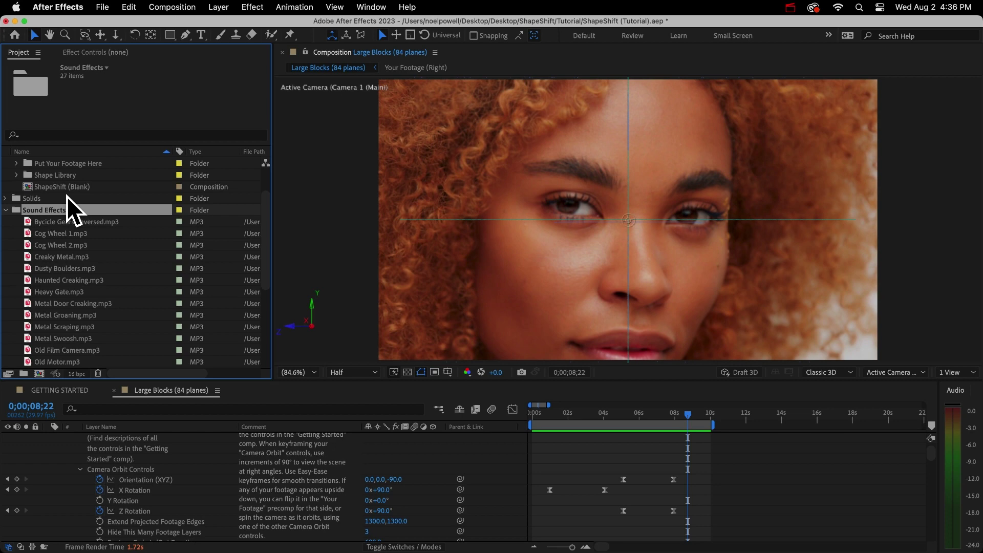
click(60, 235)
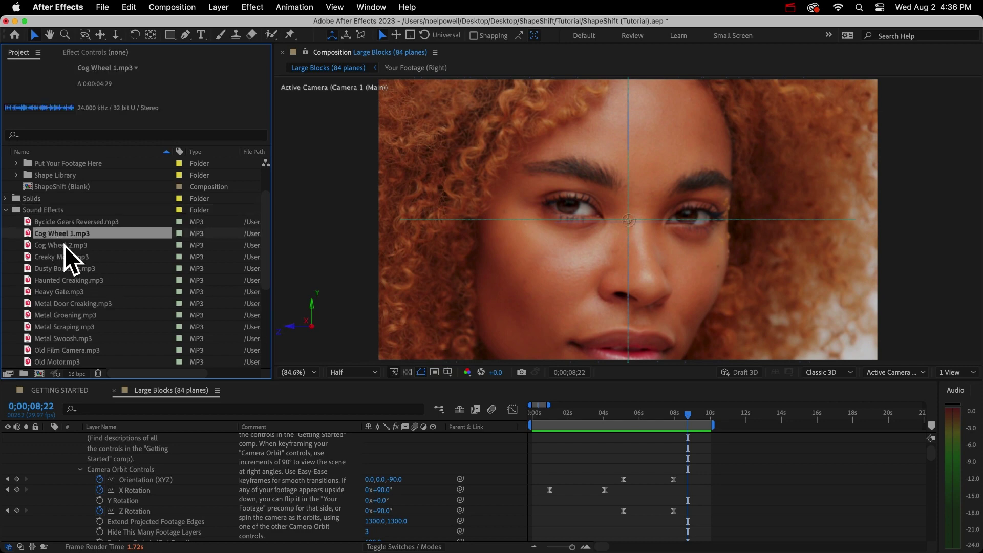
super+click(48, 315)
drag(57, 233, 545, 444)
- Shift both sound clips slightly later, preview them, and shorten Cog Wheel 1's out point
drag(560, 490, 567, 490)
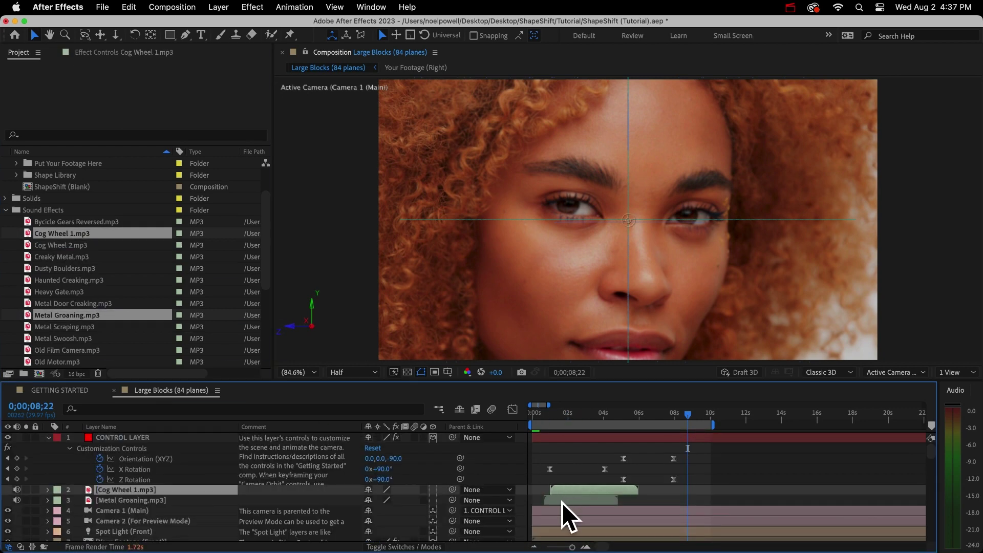
click(561, 502)
click(549, 416)
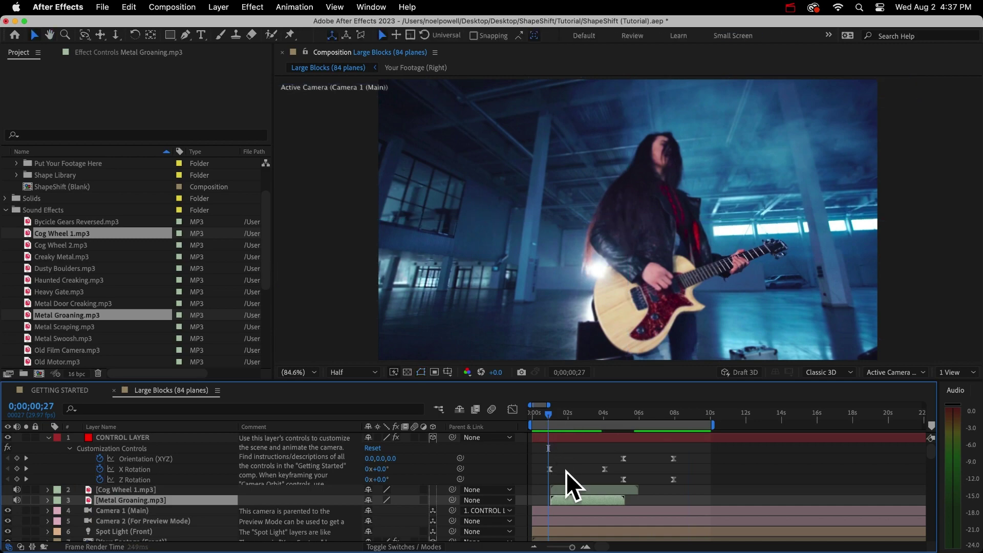
key(space)
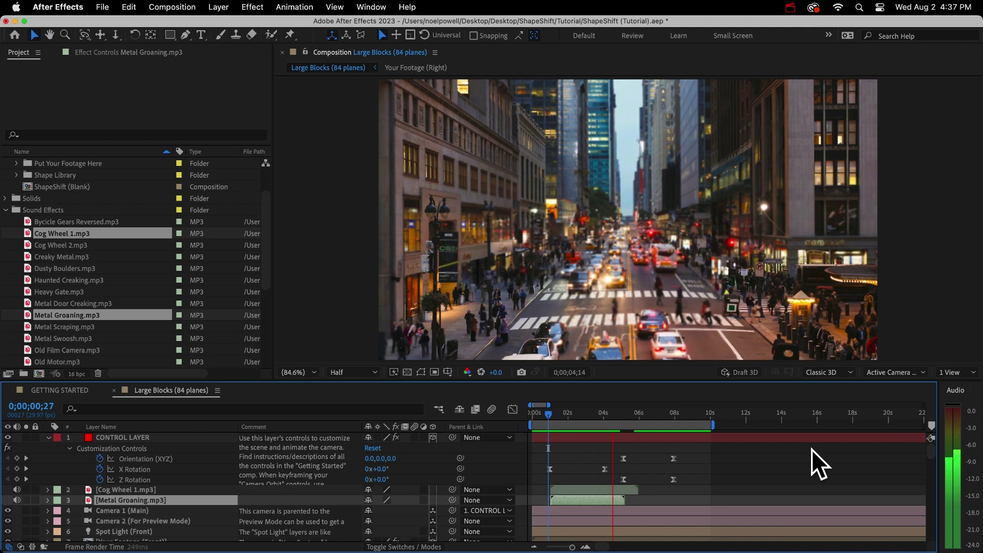
key(space)
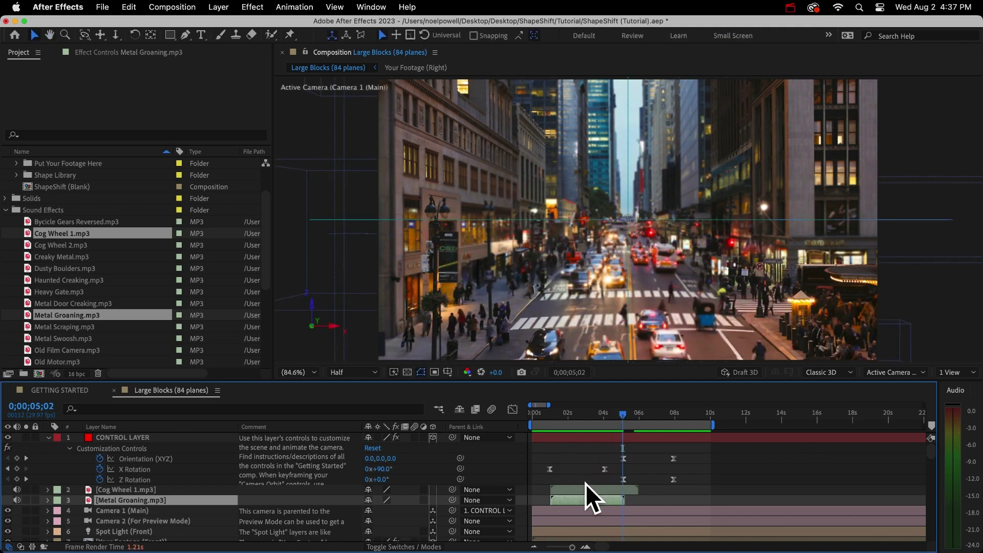
shift+click(588, 490)
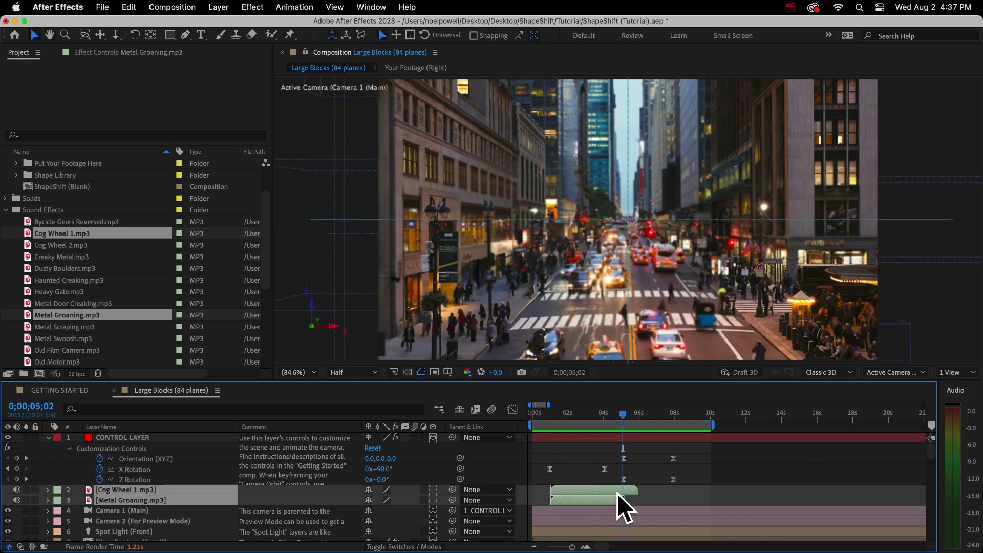
mouse_move(617, 494)
mouse_down()
mouse_move(605, 493)
mouse_move(608, 506)
mouse_up()
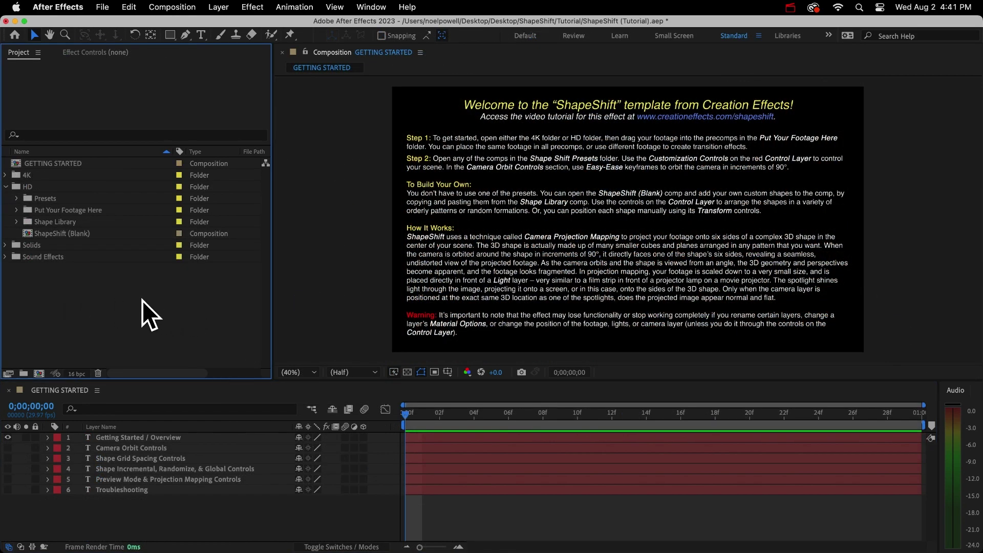
- Open the ShapeShift (Blank) composition and delete its Cube shape layers
click(67, 236)
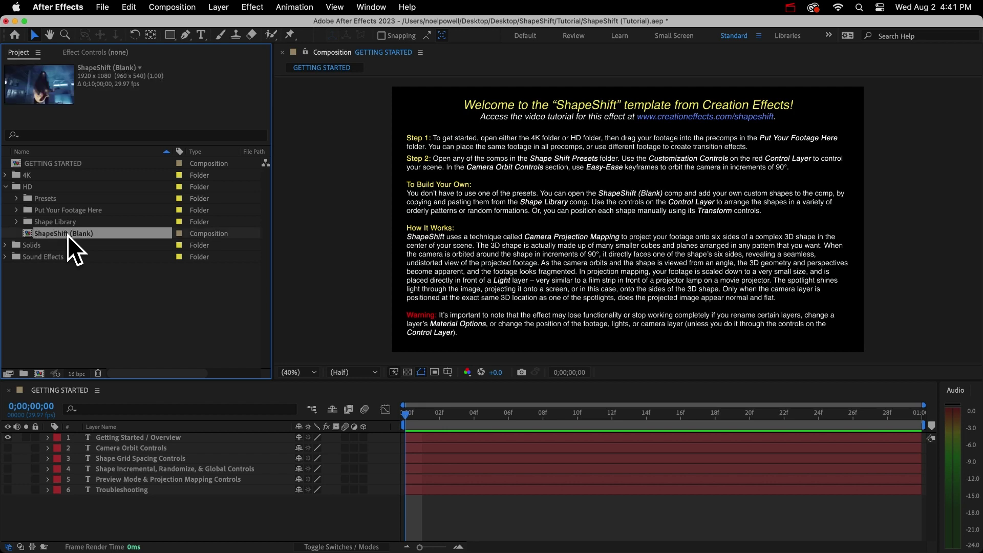
double_click(50, 235)
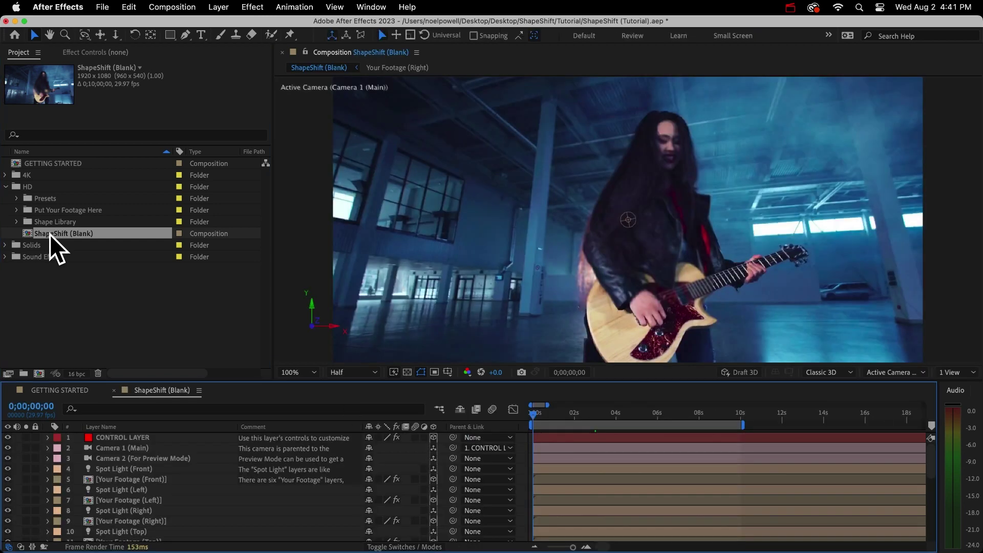
scroll(149, 478, down, 8)
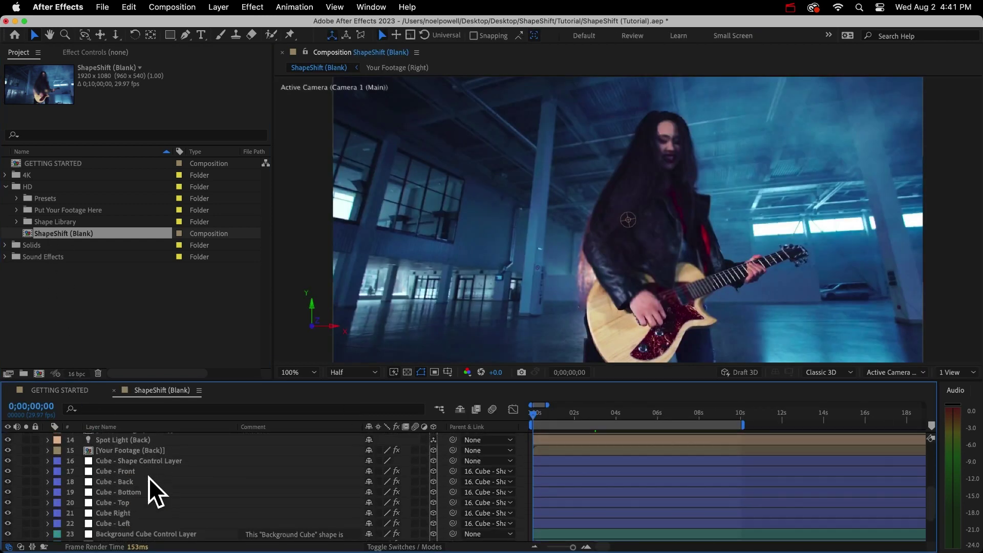
click(132, 450)
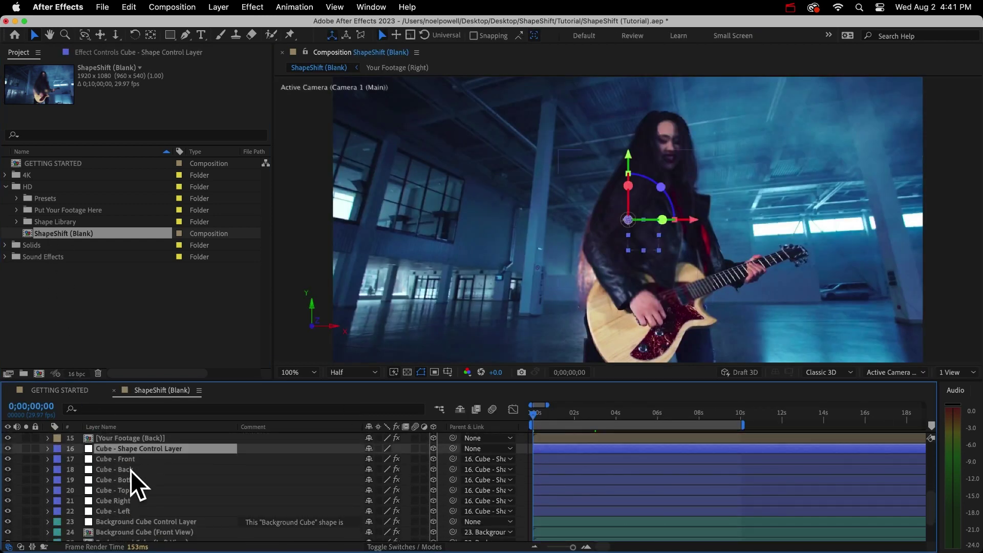
shift+click(130, 511)
key(Delete)
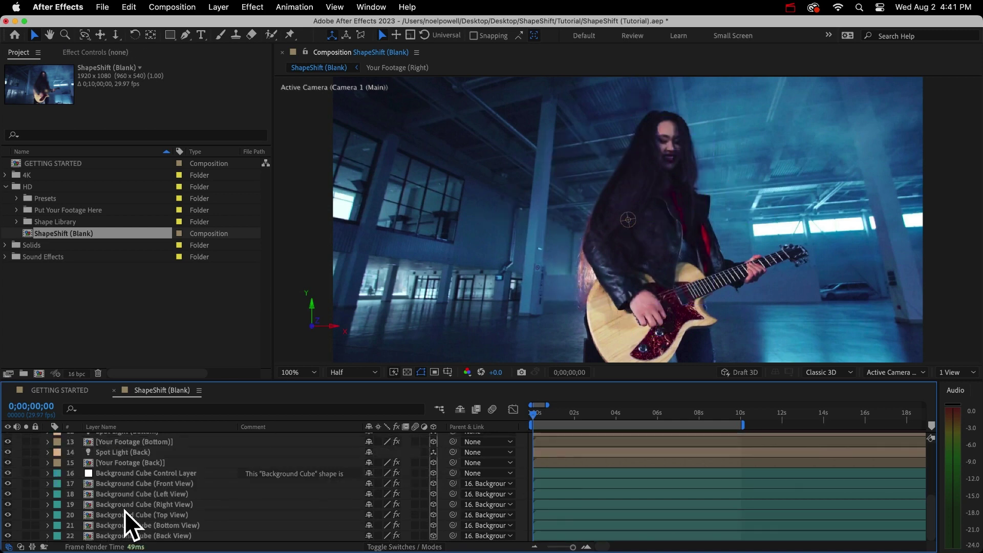
- Expand the Shape Library folder and select the 4-Sided Pyramid composition
click(48, 221)
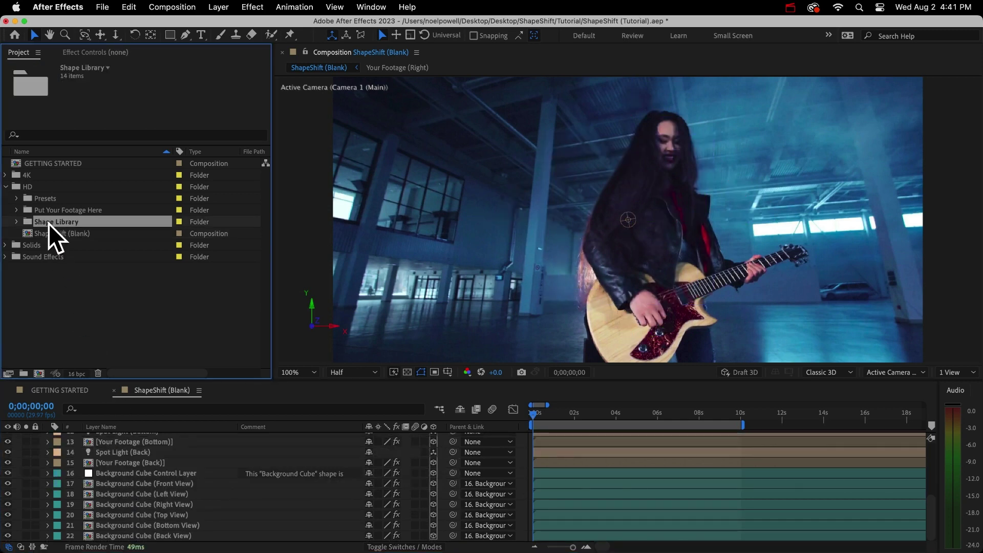
click(17, 221)
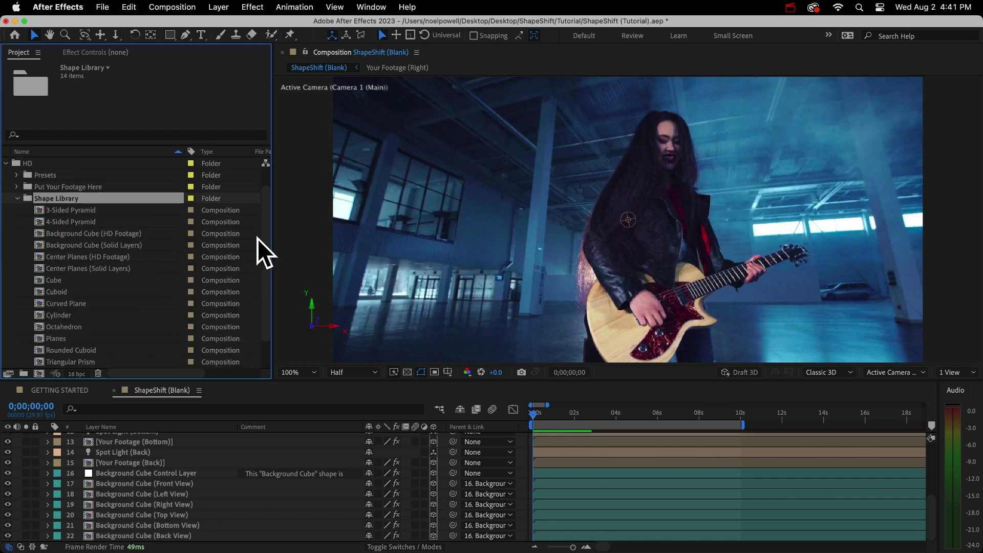
mouse_move(263, 232)
mouse_down()
mouse_move(263, 266)
mouse_move(263, 241)
mouse_up()
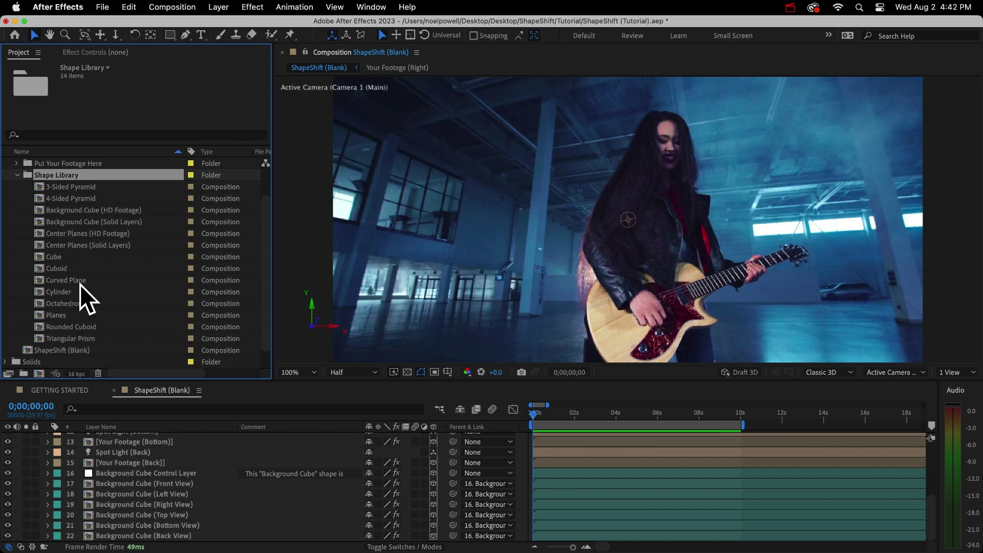
click(65, 198)
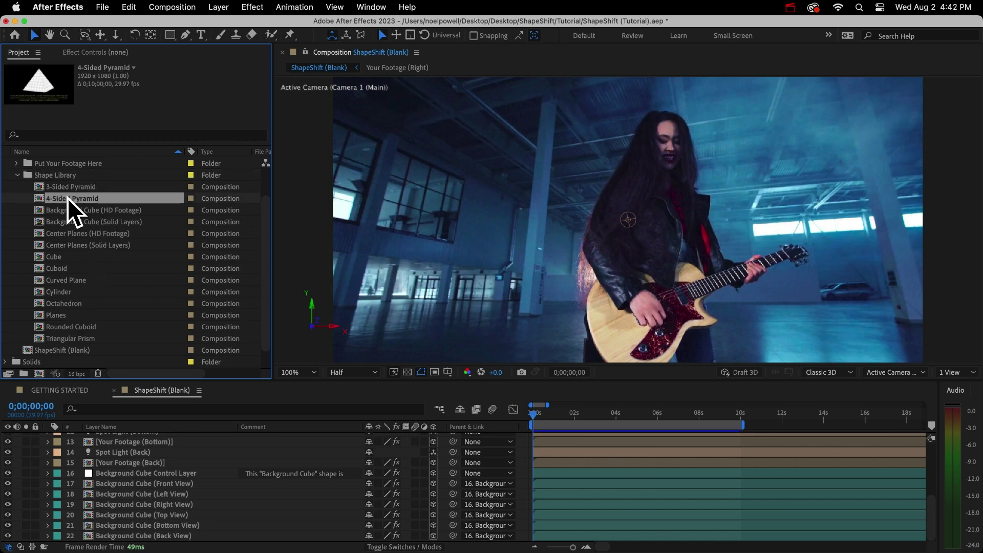
- Open 4-Sided Pyramid, inspect its faces, and rotate the pyramid via the control layer's Orientation
double_click(67, 198)
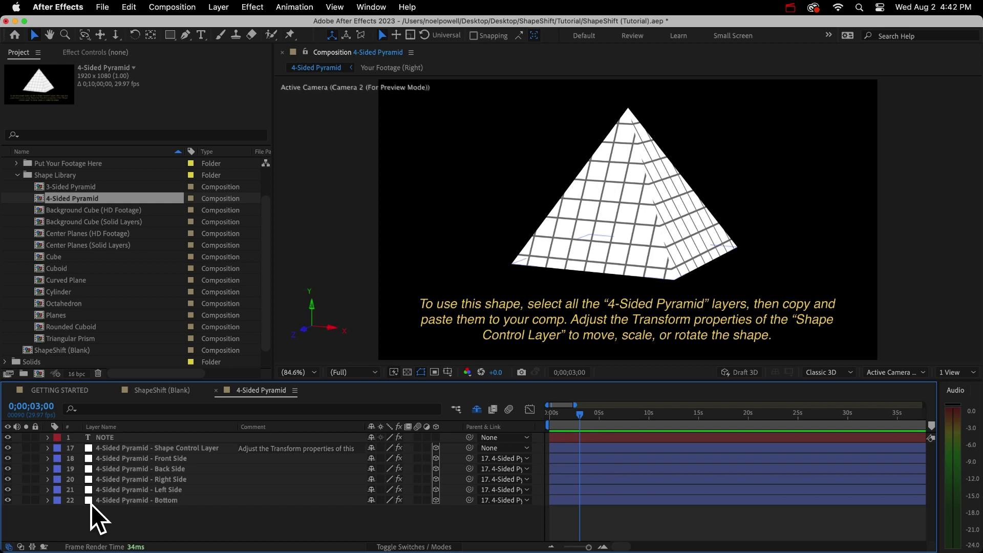
click(165, 459)
click(180, 470)
click(179, 481)
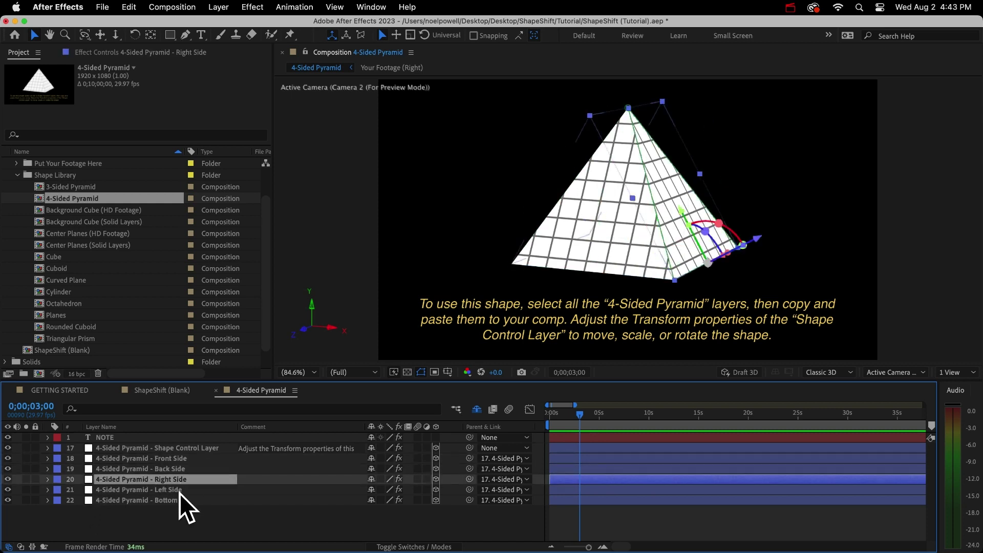
click(178, 449)
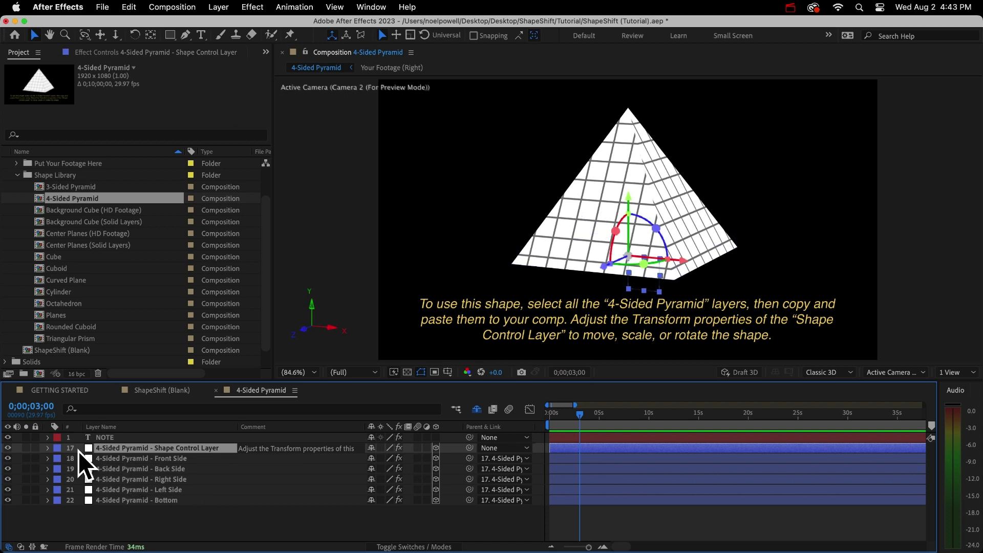
click(48, 447)
click(103, 459)
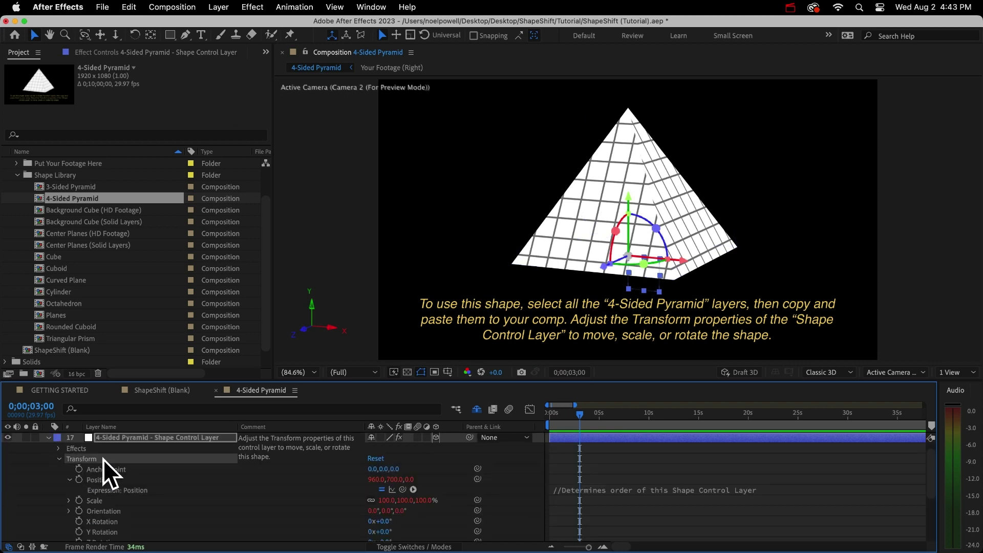
drag(387, 512, 357, 510)
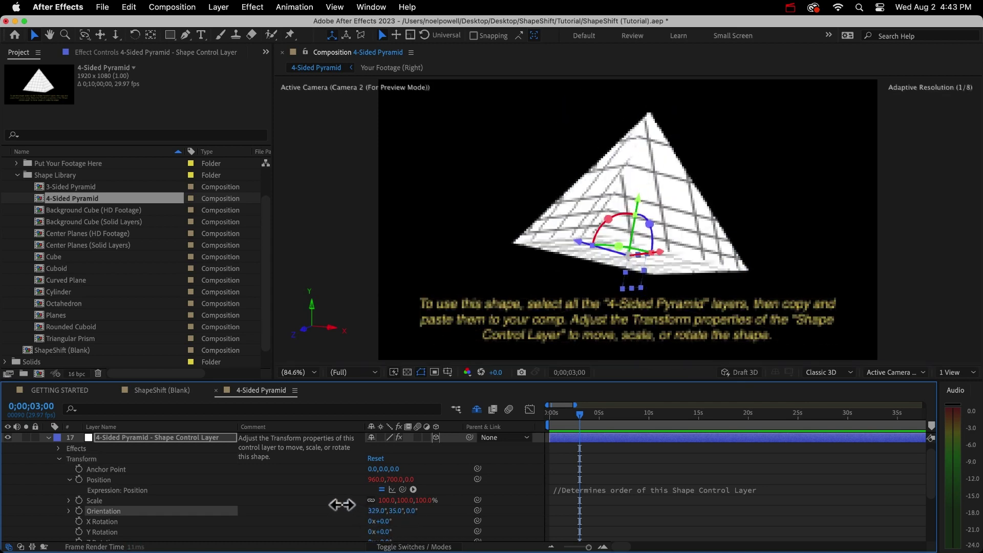
click(48, 438)
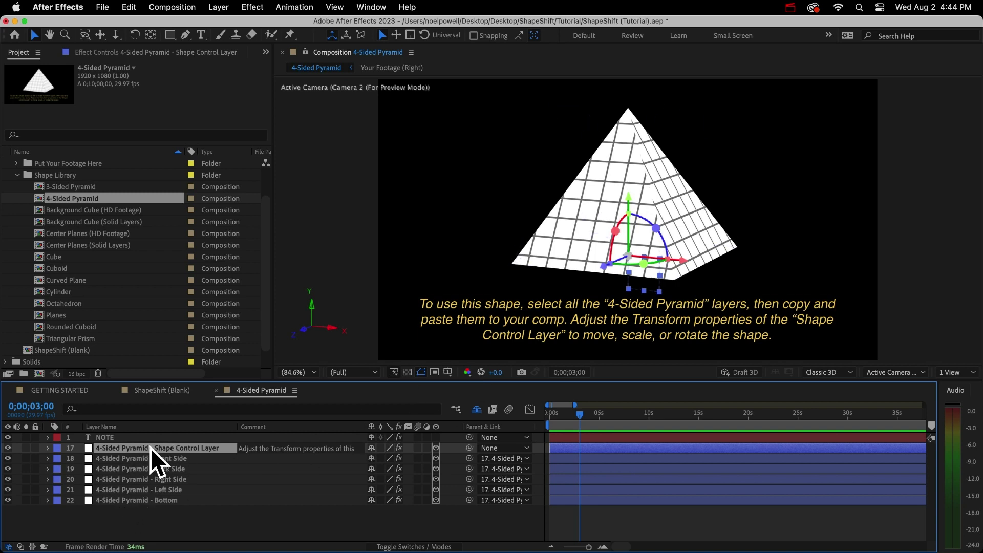
- Paste all six pyramid layers into ShapeShift (Blank) above the Background Cube Control Layer
shift+click(142, 502)
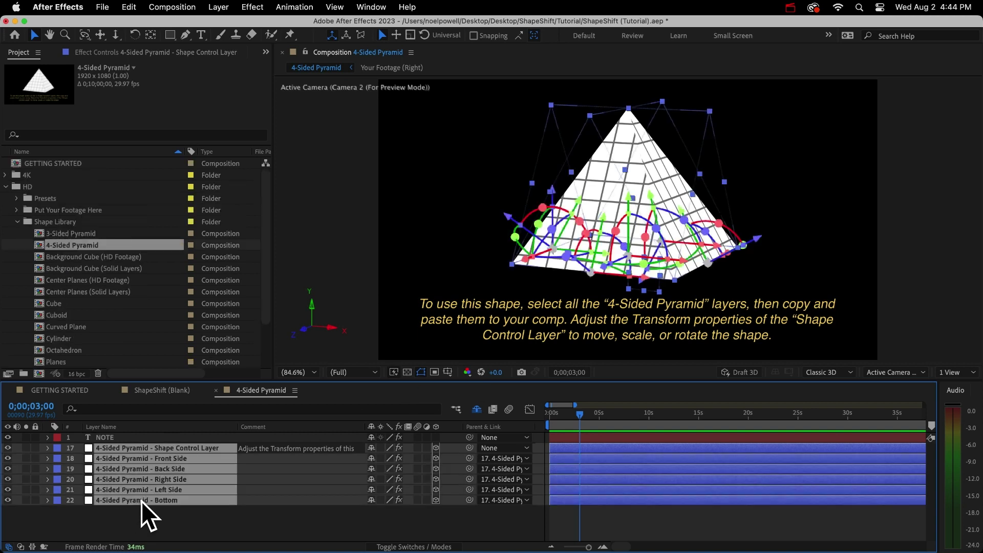
click(154, 390)
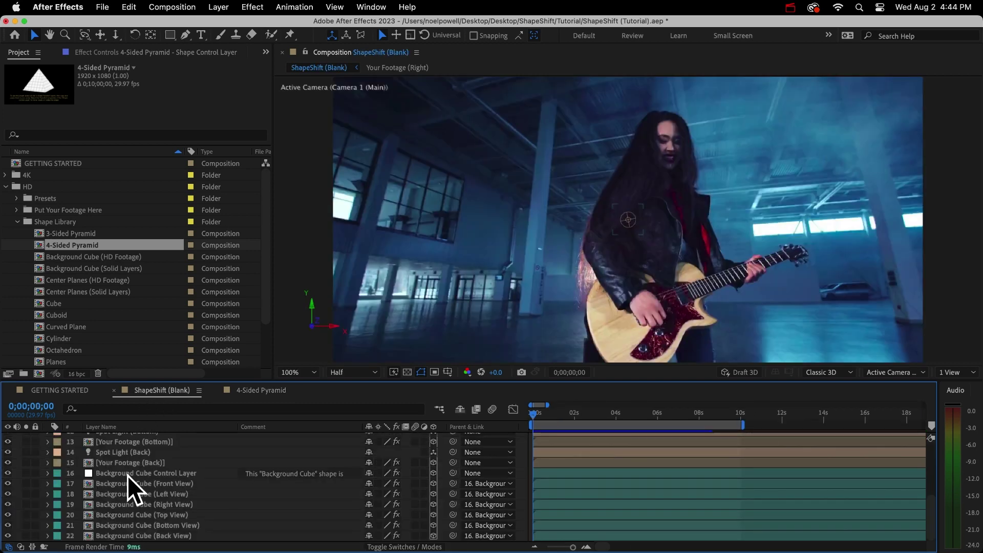
click(172, 471)
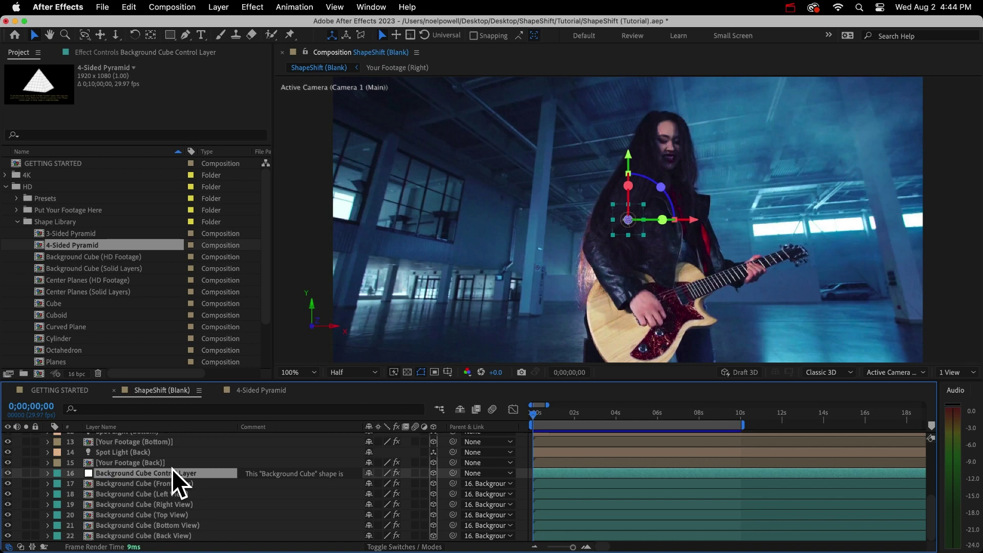
key(super+v)
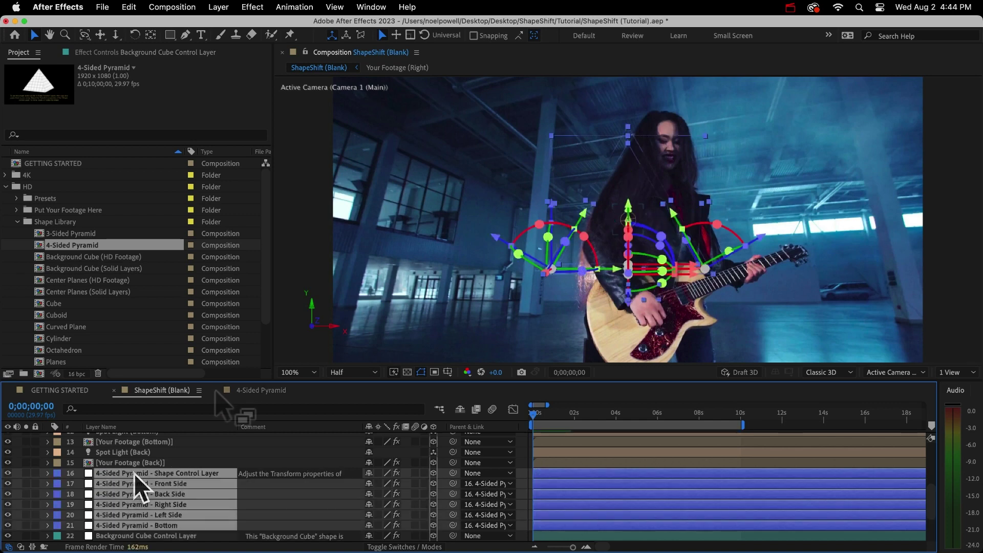
scroll(64, 337, down, 1)
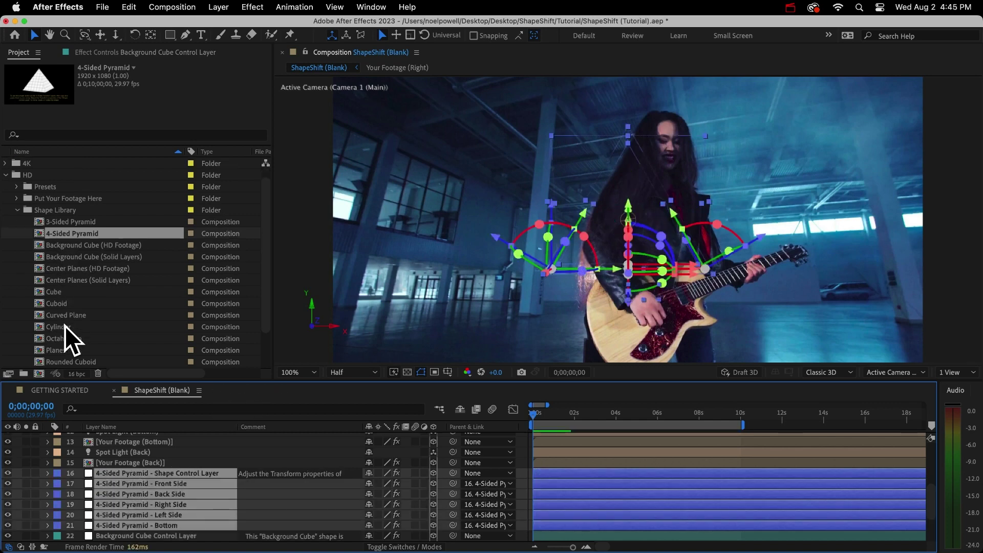
click(57, 349)
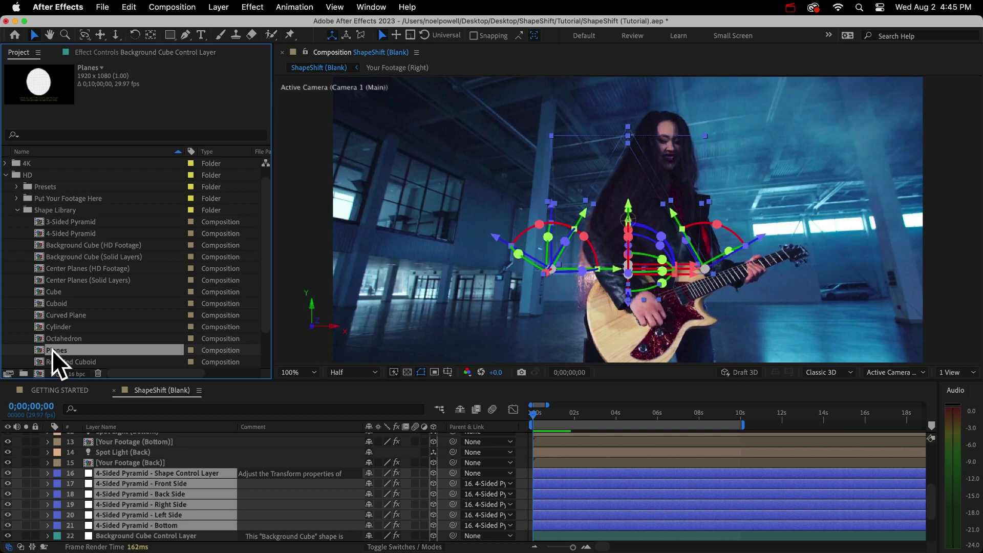
- Open the Planes comp, hide the Circle plane, and show the Diamond plane
double_click(51, 349)
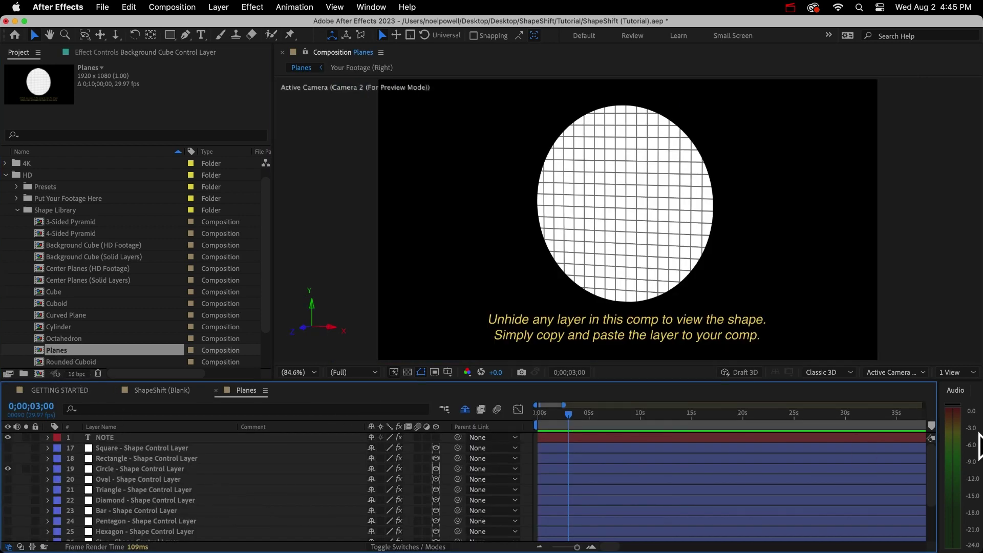
drag(932, 463, 625, 439)
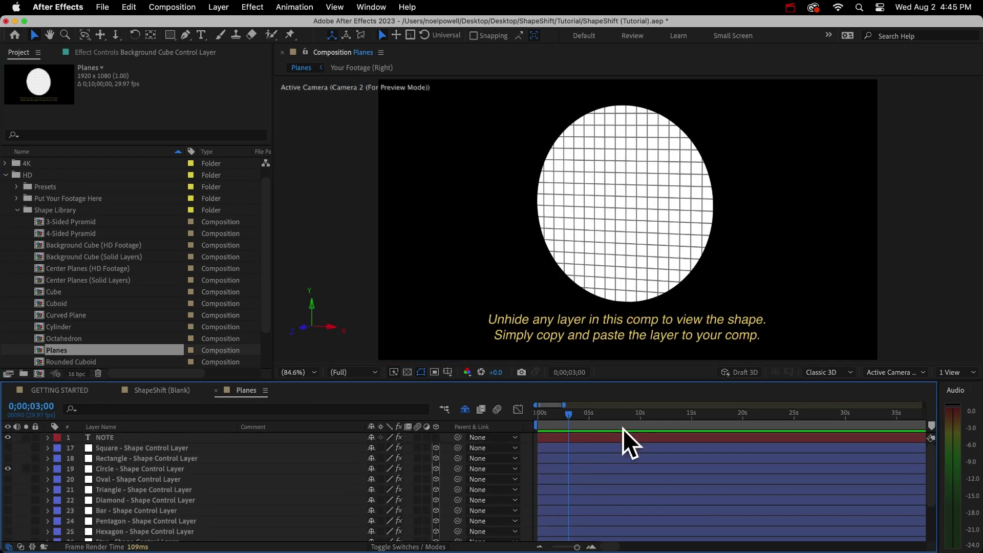
click(7, 468)
click(8, 458)
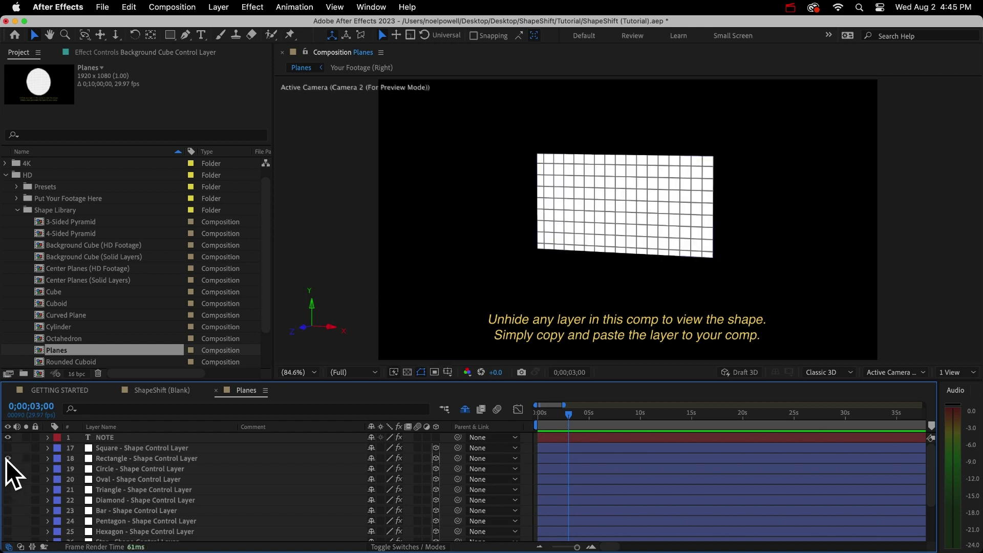
click(8, 458)
click(7, 499)
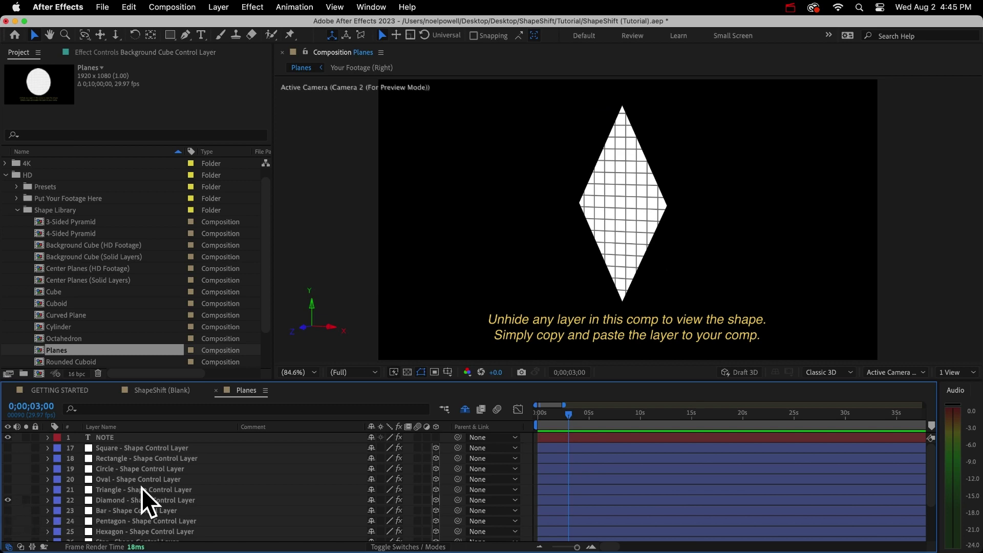
- Try adding a new solid layer from the Layer menu
click(217, 6)
mouse_move(223, 23)
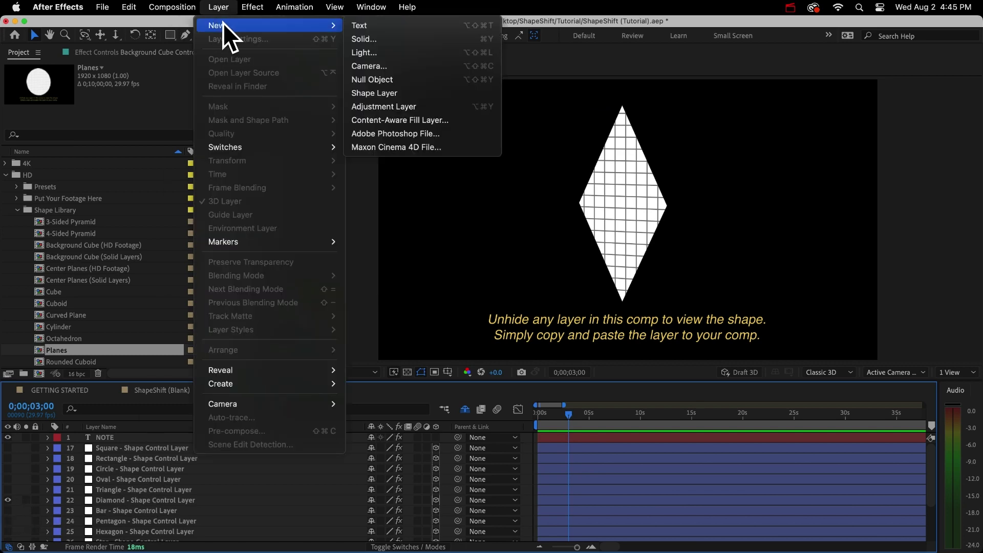
click(375, 38)
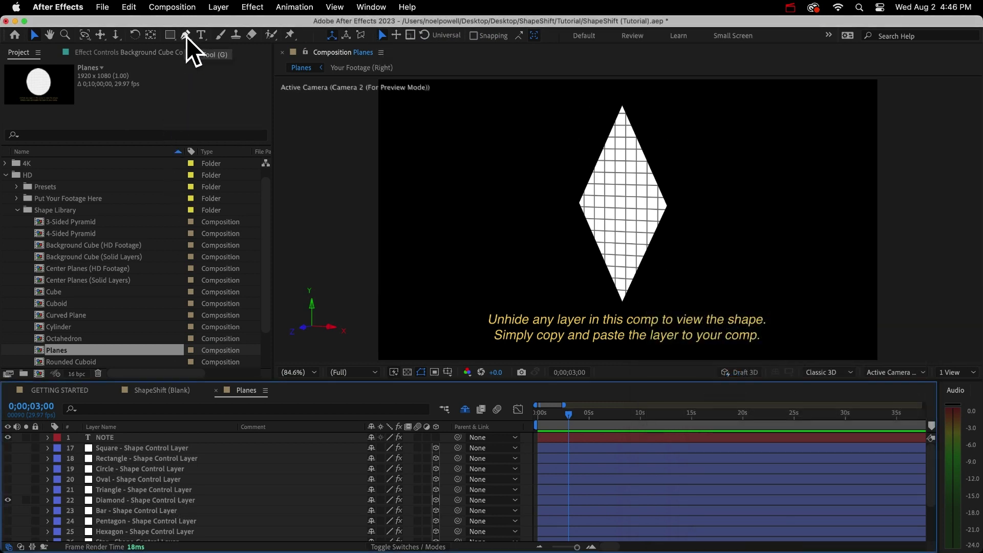
- Inspect the Diamond layer's Grid effect and Material Options, then select Curved Plane in the project
click(133, 502)
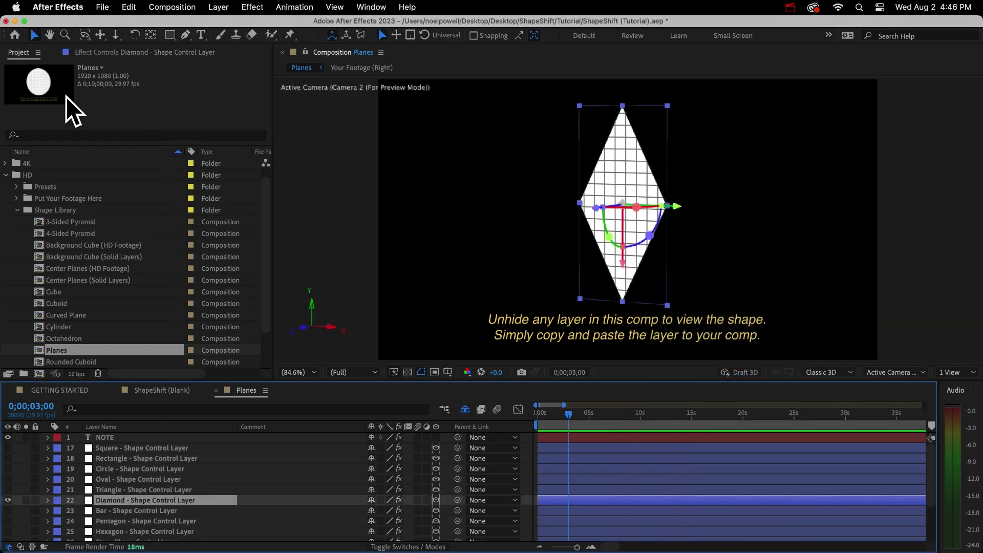
click(105, 53)
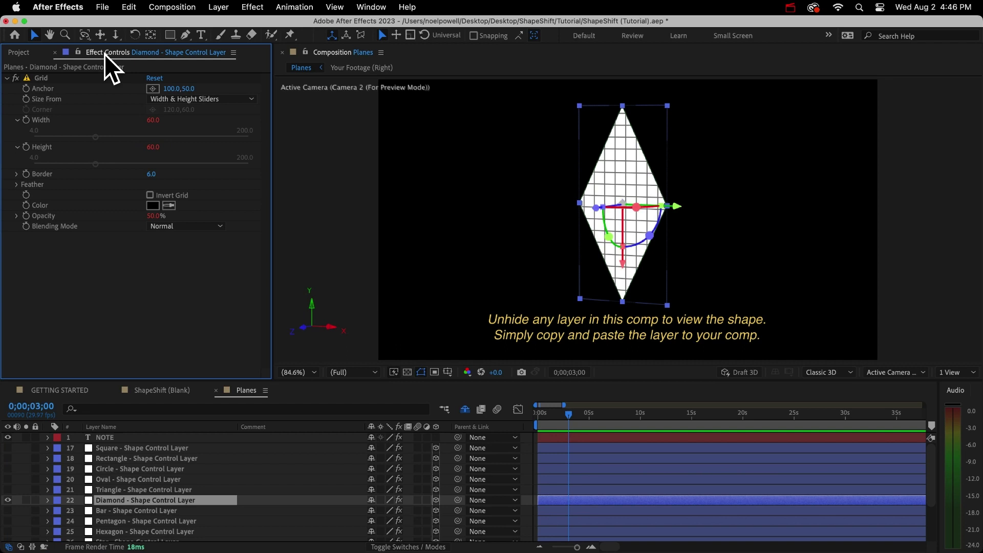
click(38, 79)
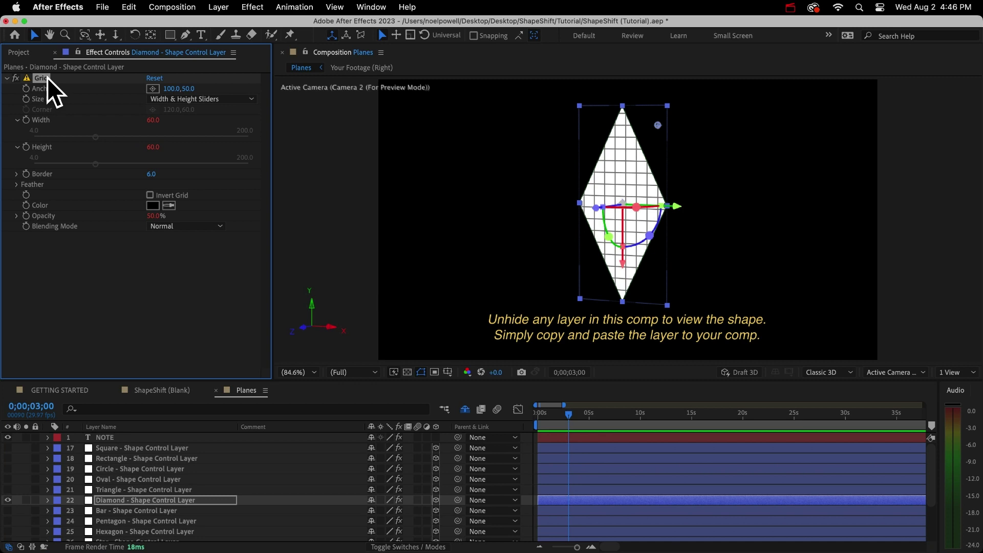
click(138, 500)
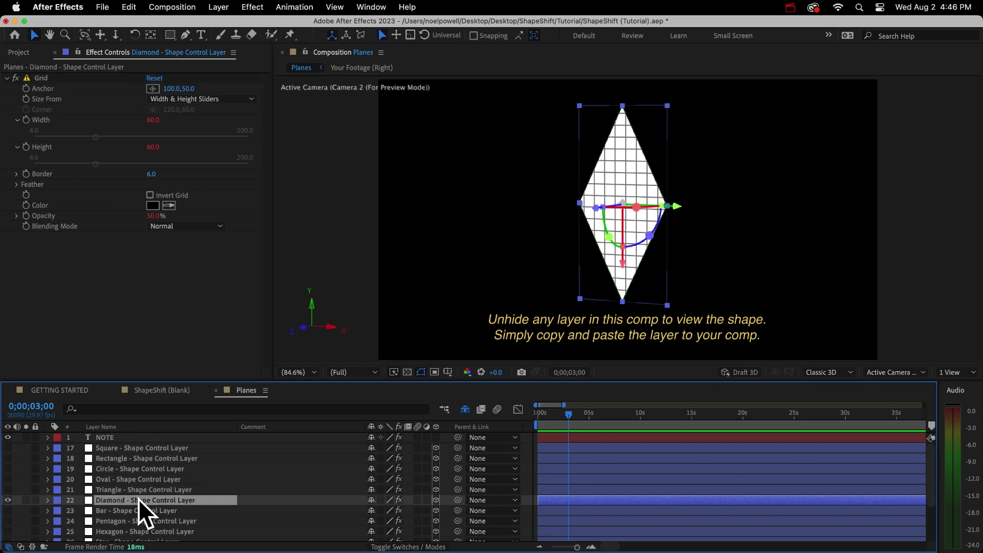
click(47, 501)
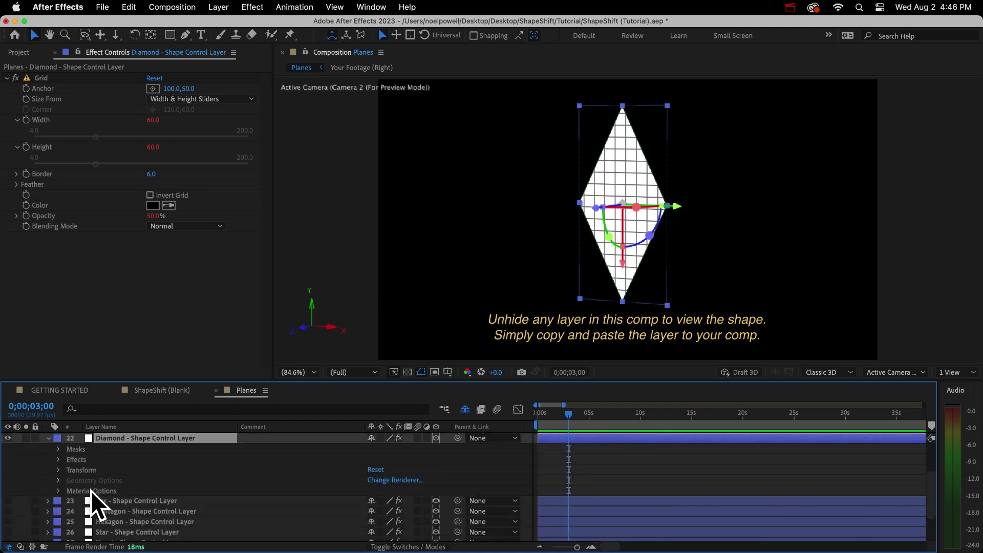
click(91, 491)
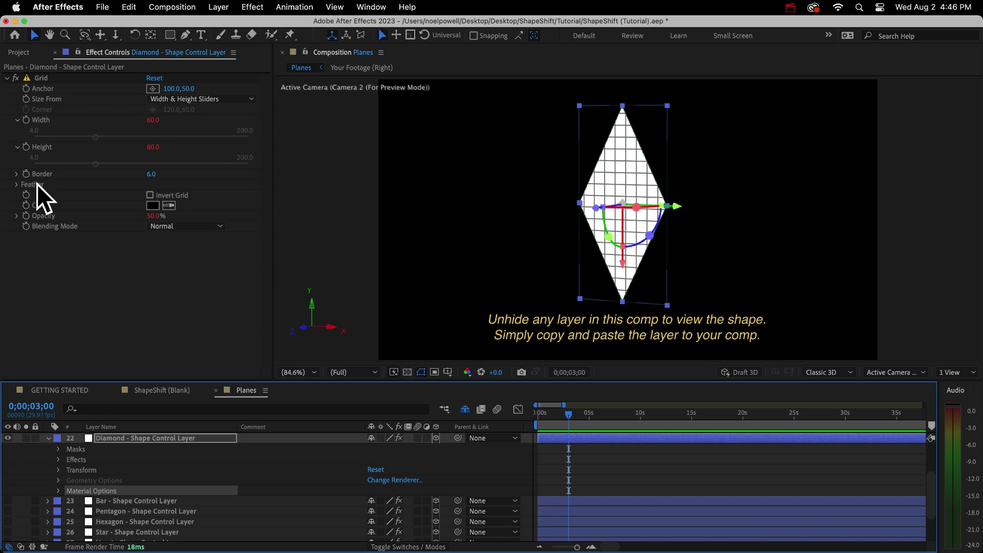
click(16, 49)
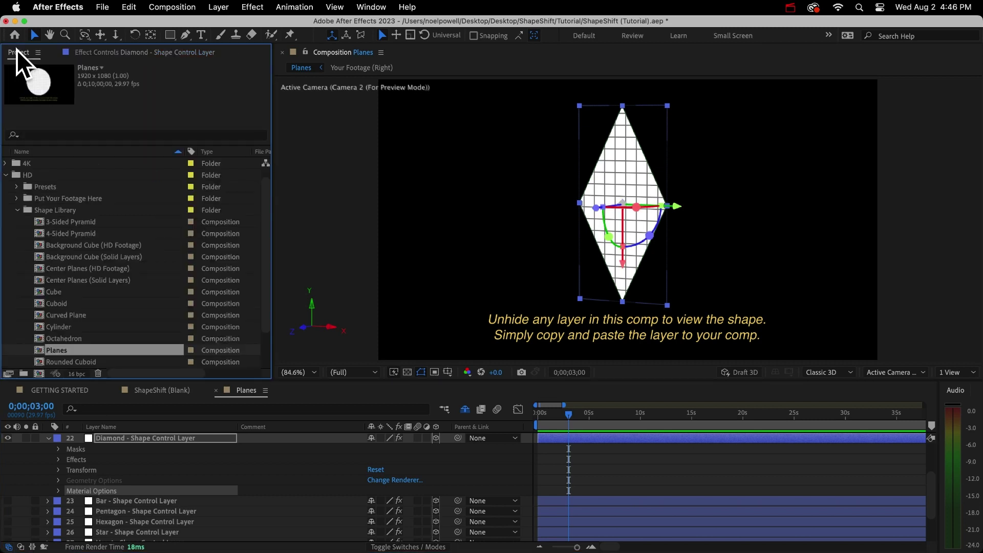
click(72, 314)
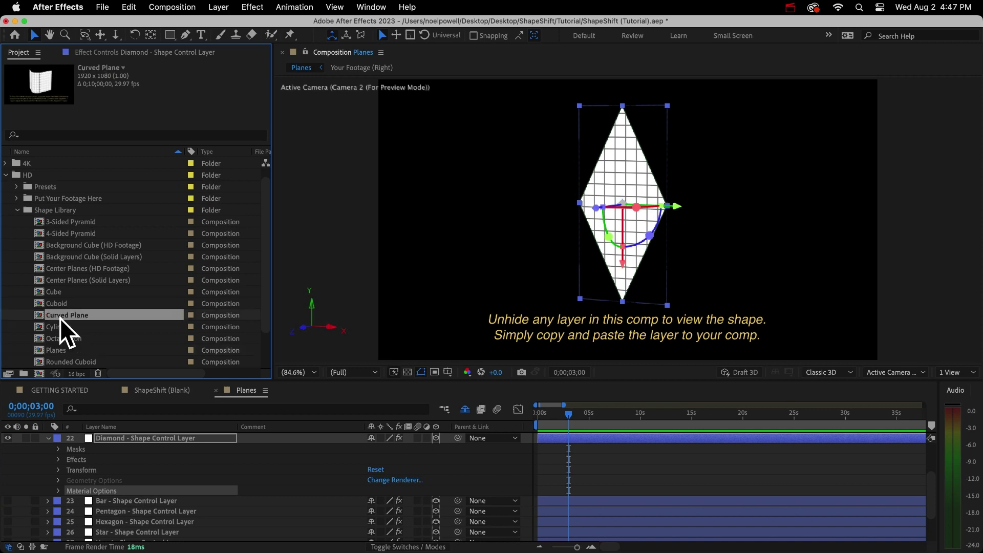
- Open Curved Plane and set the Segment 1 control layer's Bend Angle to -213°
double_click(72, 315)
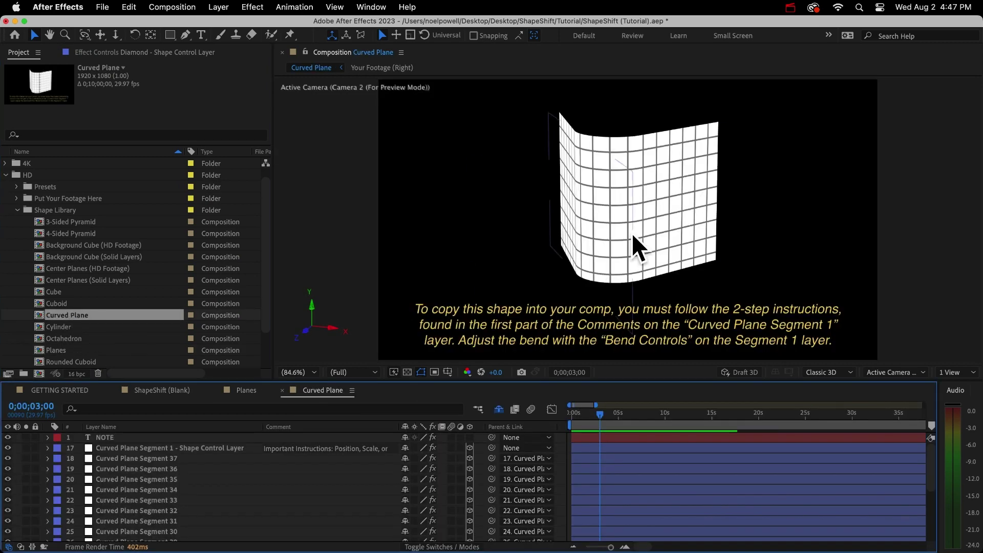
click(117, 448)
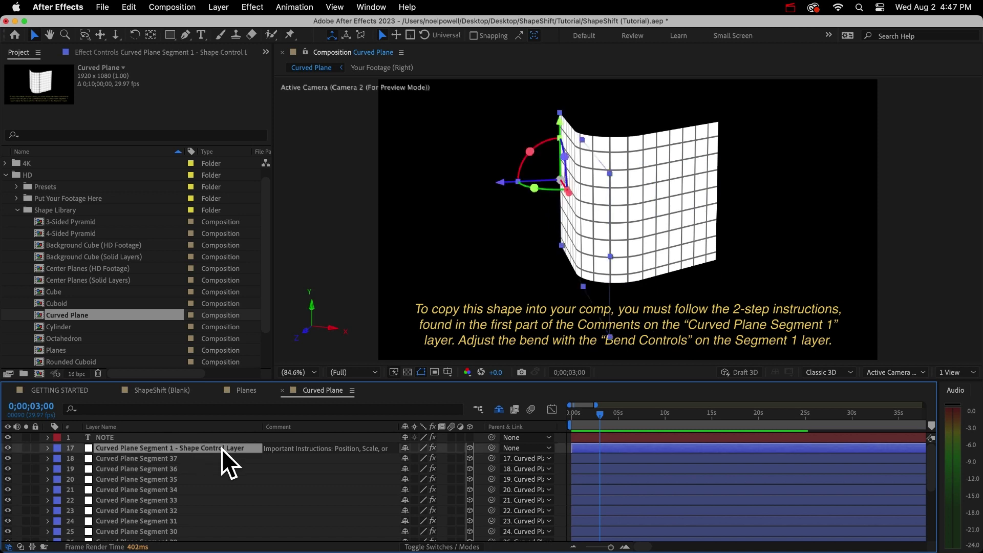
click(109, 51)
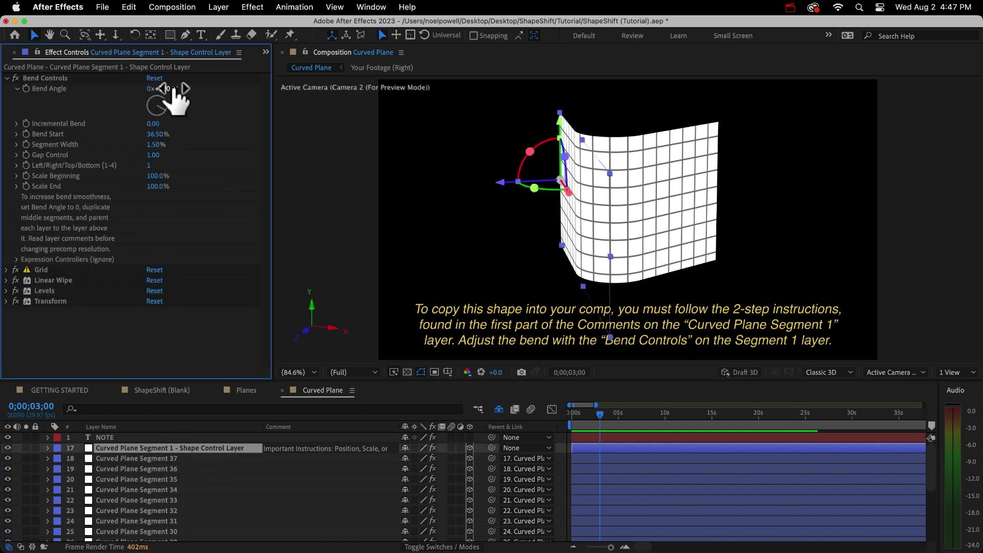
drag(163, 88, 102, 105)
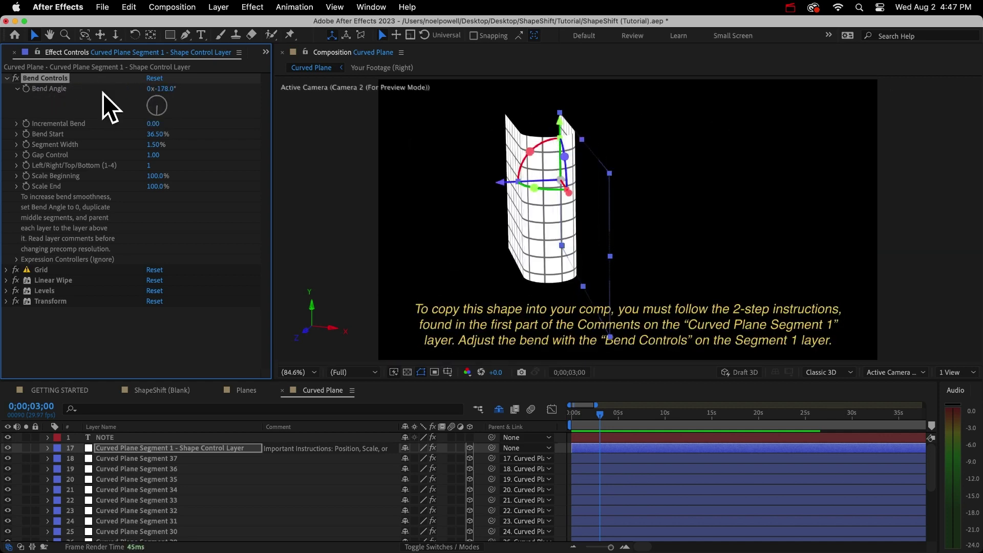
mouse_move(160, 94)
mouse_down()
mouse_move(153, 103)
mouse_move(201, 153)
mouse_move(149, 94)
mouse_up()
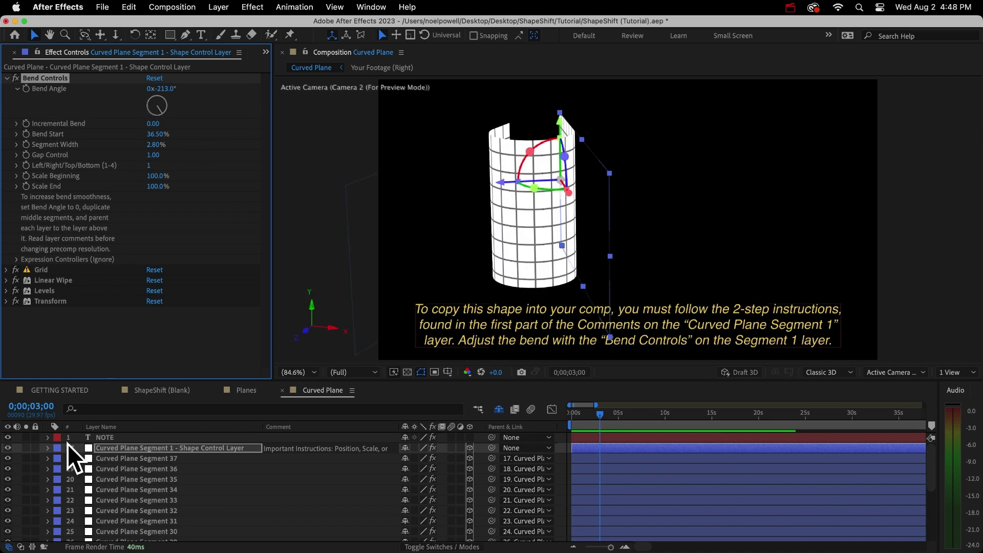
- Solo segment layers 23, 24 and 25 in turn, leaving layer 25 isolated
click(26, 512)
click(26, 512)
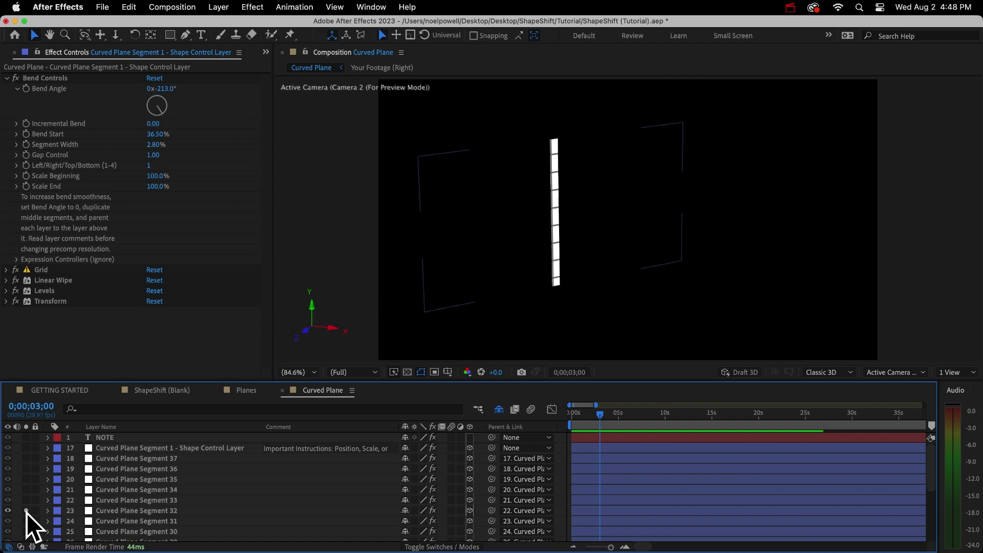
click(26, 512)
click(26, 520)
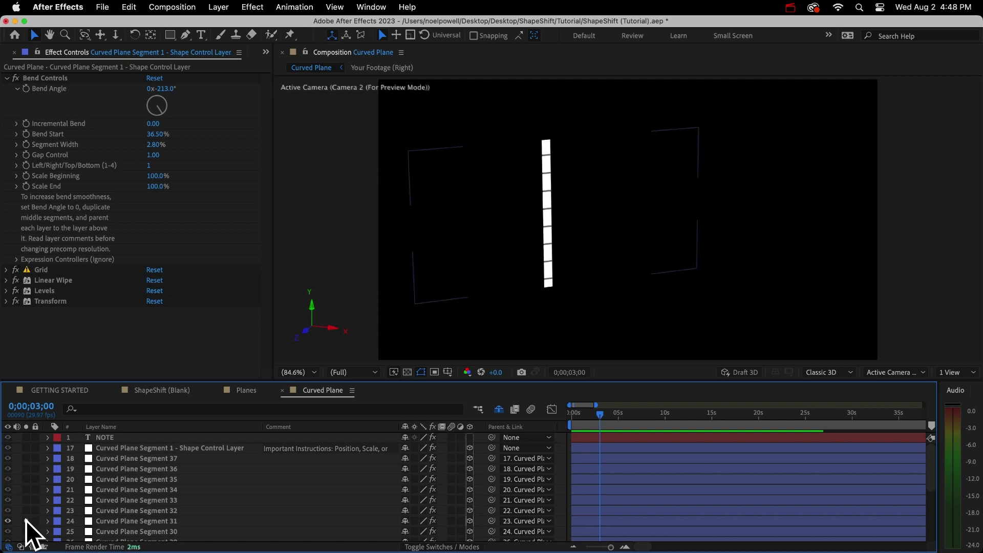
click(26, 520)
click(26, 531)
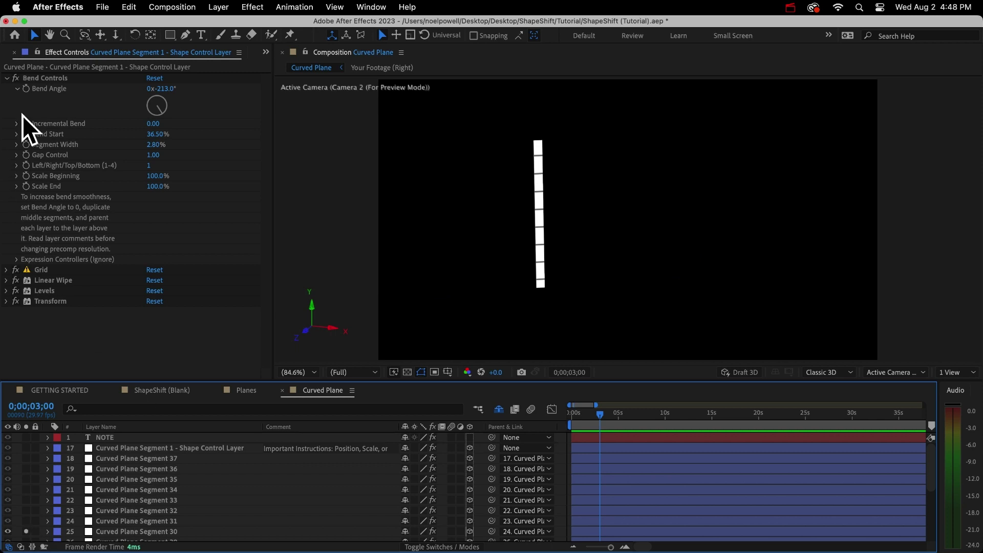
key(super+0)
- Open the Background Cube (HD Footage) composition from the Shape Library
drag(105, 235, 127, 250)
click(81, 241)
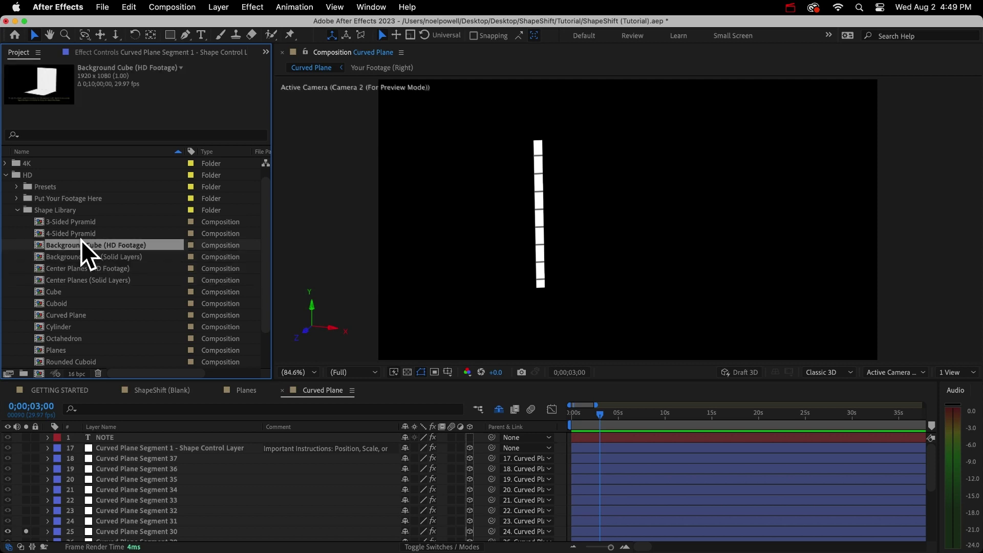
shift+click(95, 256)
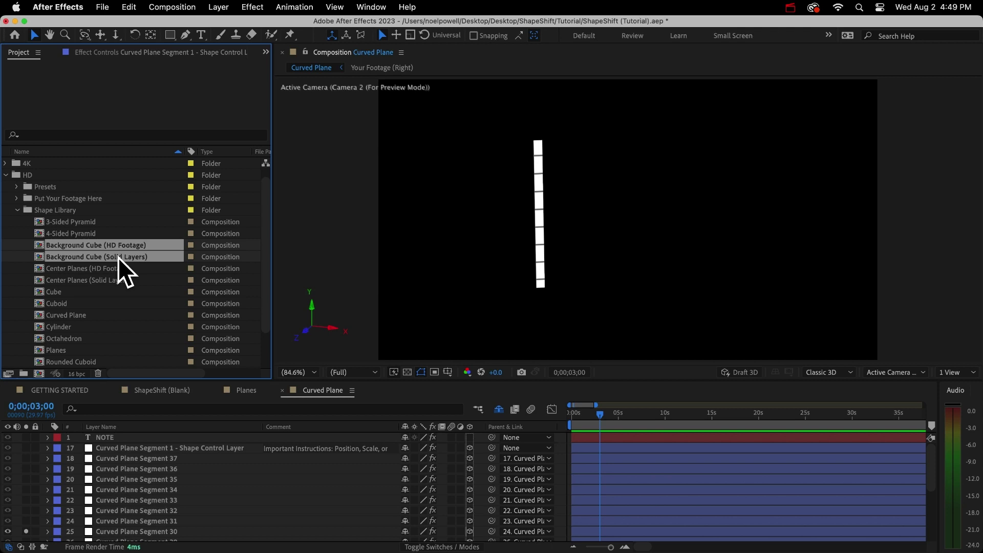
click(90, 235)
click(105, 244)
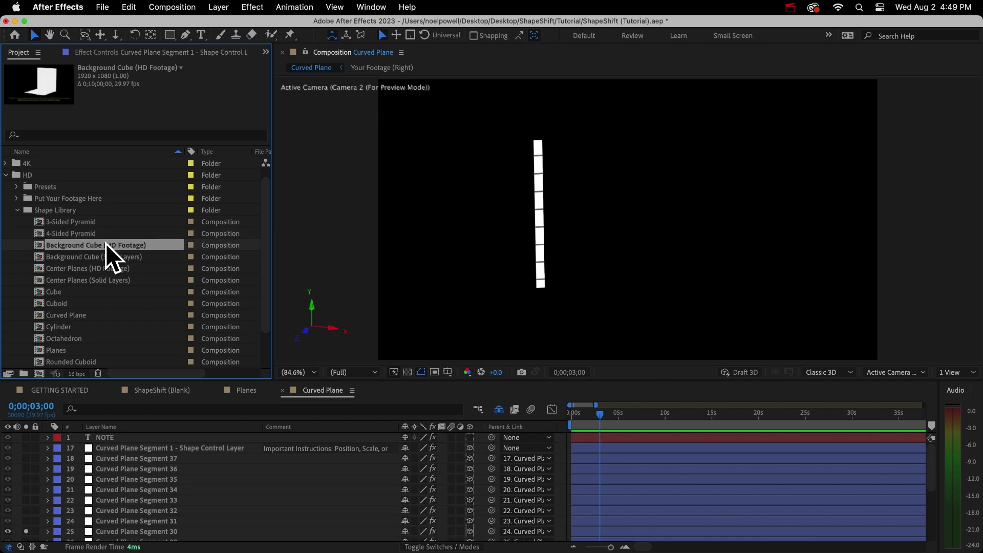
double_click(105, 244)
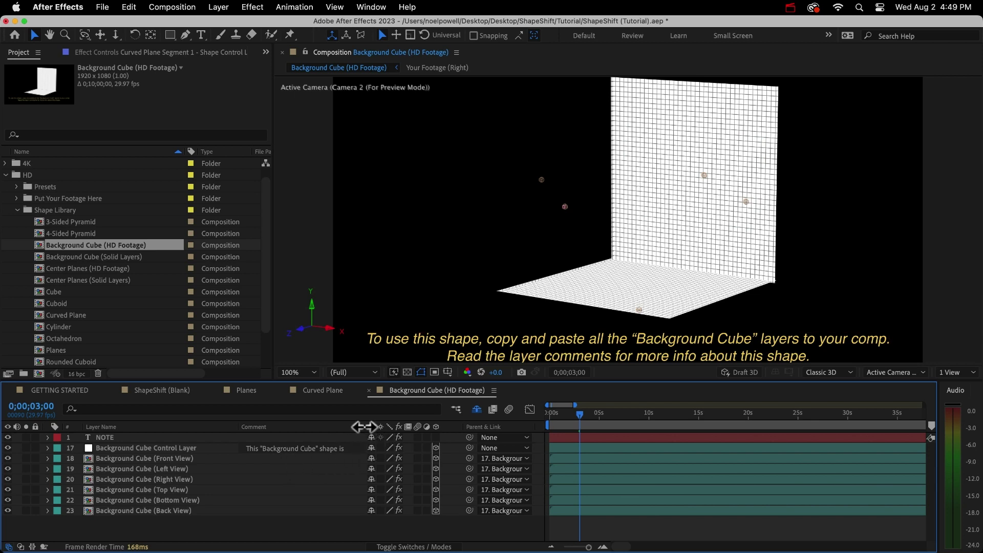
- Widen the Comment column, expand the control layer, then close the comp and select both Center Planes comps
drag(365, 427, 726, 427)
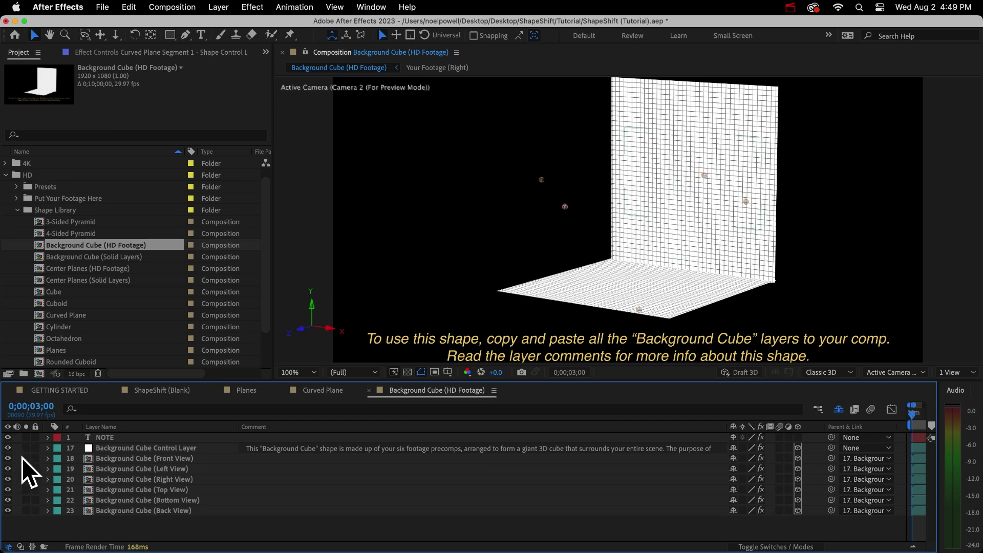
click(47, 448)
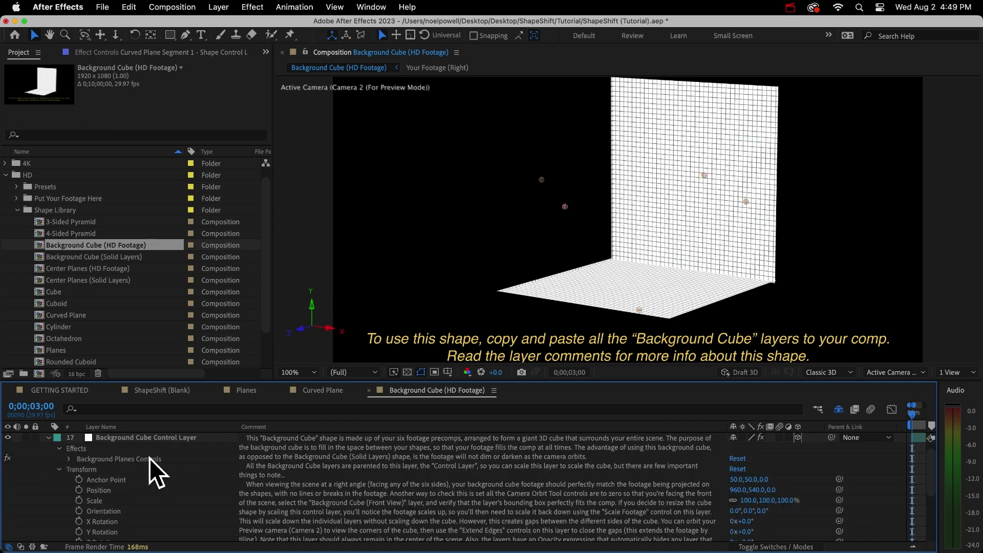
key(super+w)
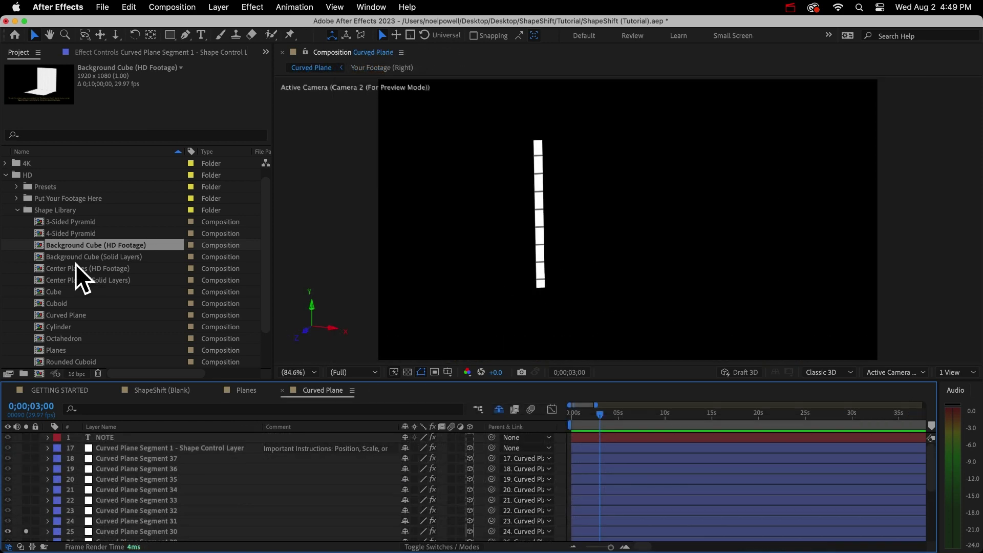
click(78, 269)
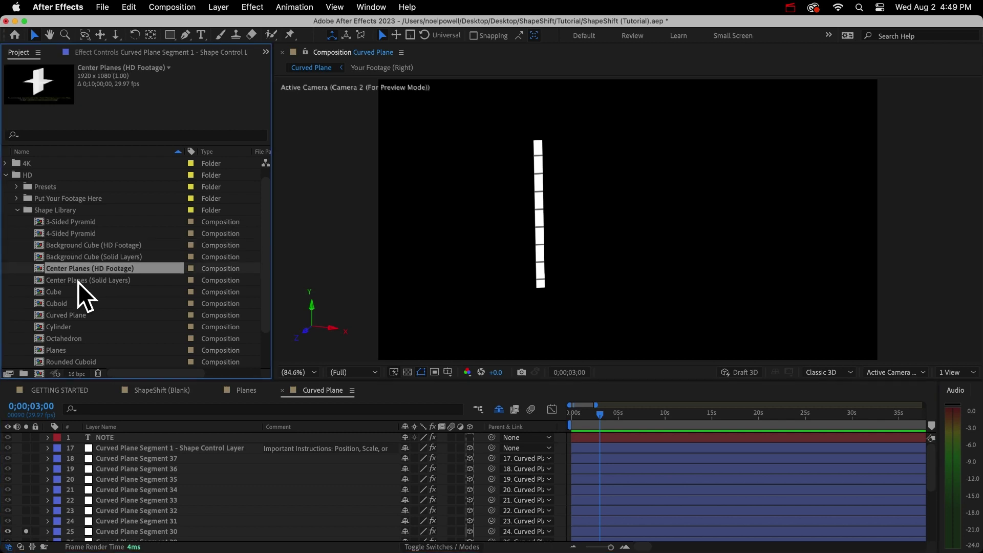
shift+click(78, 282)
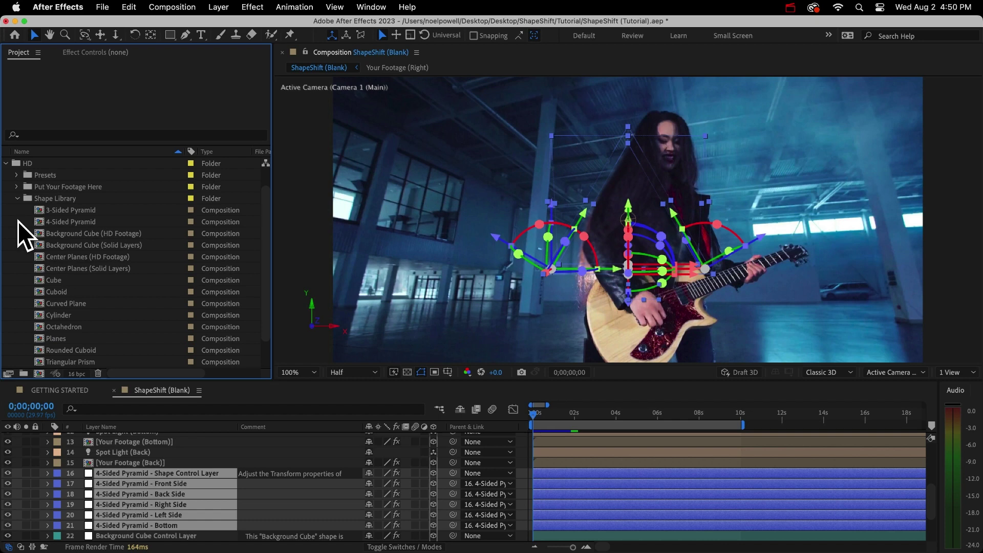
- Copy the seven Cuboid layers and paste them above Background Cube Control Layer in ShapeShift (Blank)
click(57, 292)
double_click(38, 293)
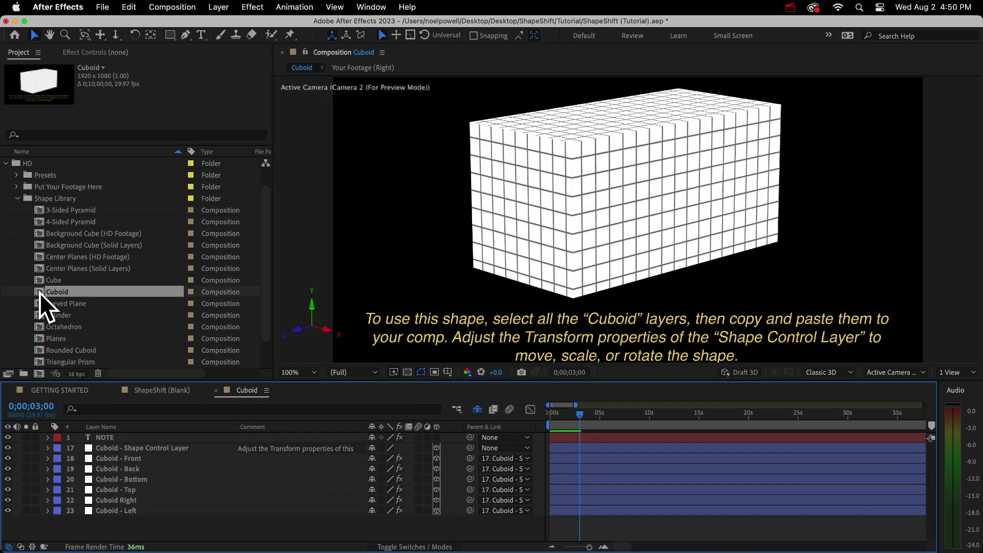
click(108, 447)
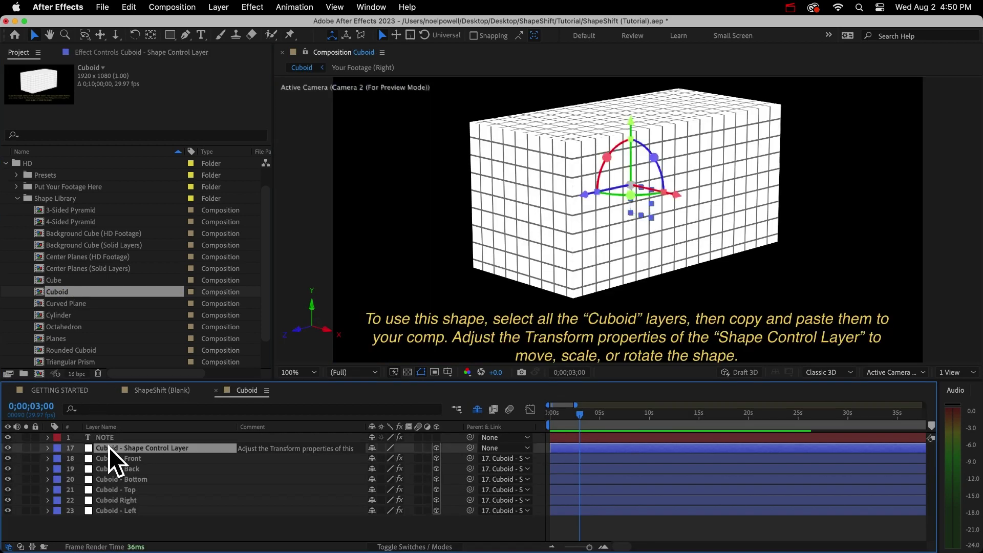
shift+click(109, 510)
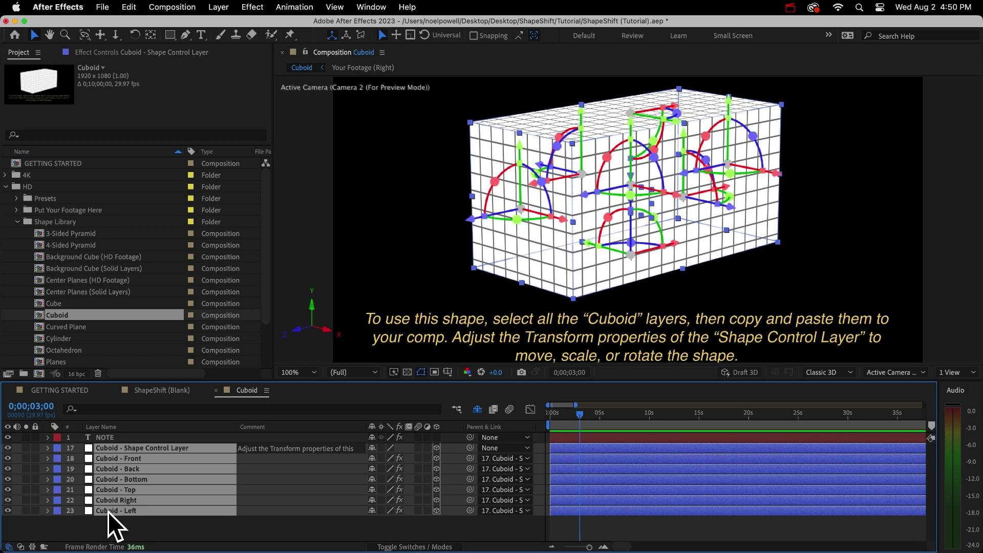
click(216, 390)
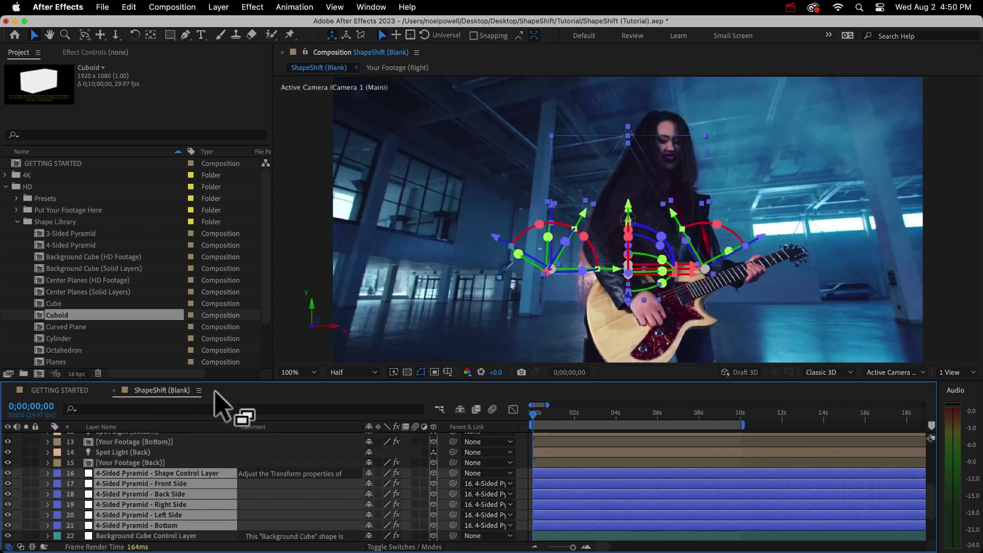
click(140, 472)
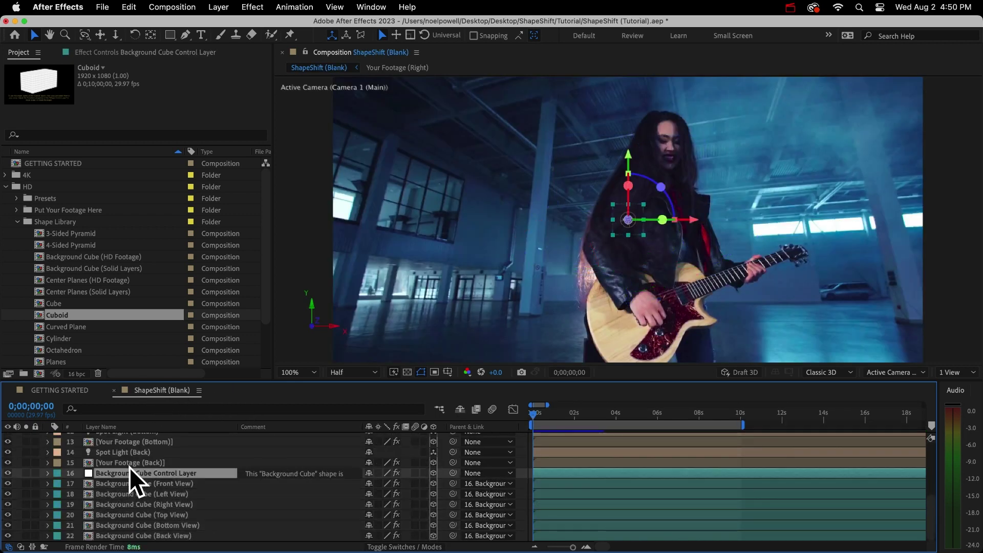
key(cmd+v)
scroll(131, 475, down, 1)
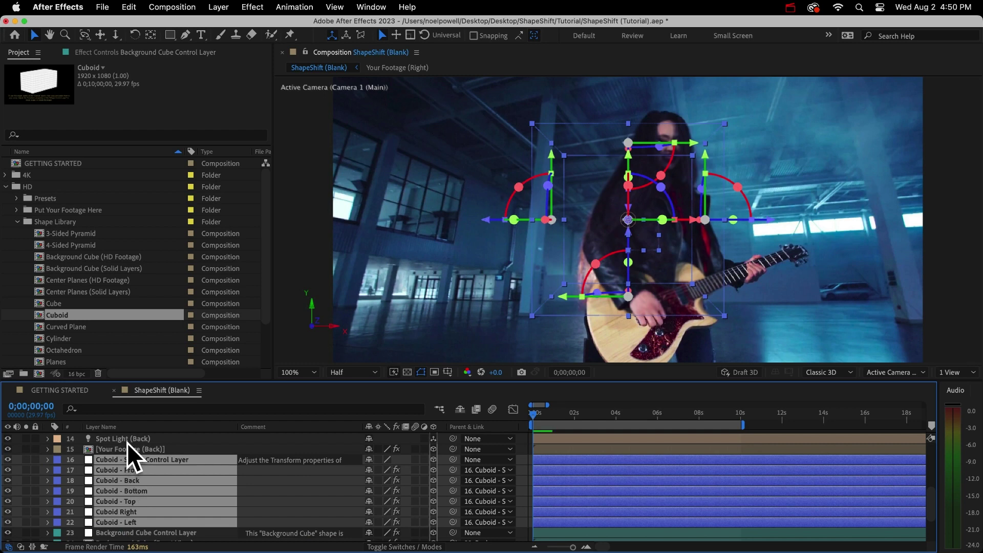
scroll(127, 444, up, 5)
- Turn on Preview Mode in the CONTROL LAYER's effect settings
click(126, 438)
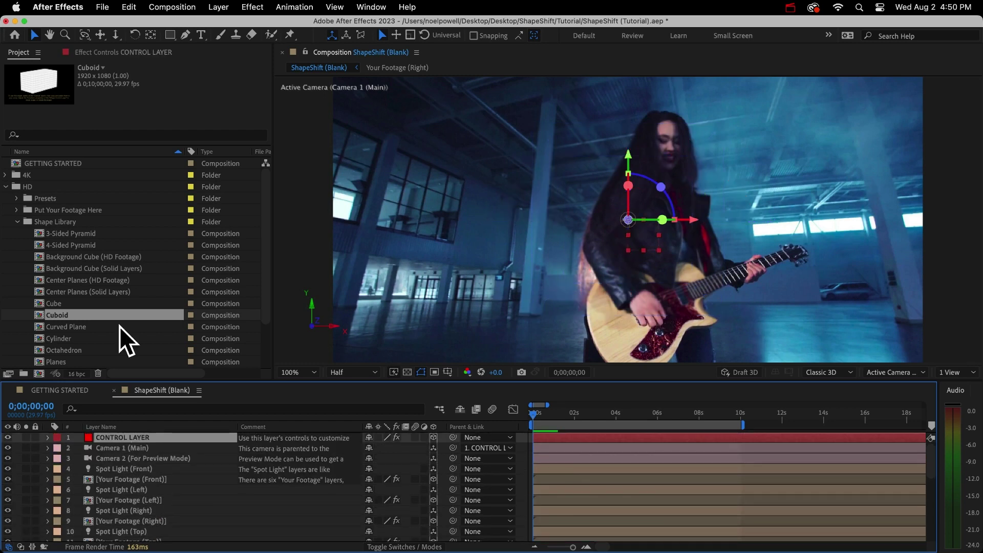
click(109, 51)
click(17, 319)
scroll(15, 318, down, 2)
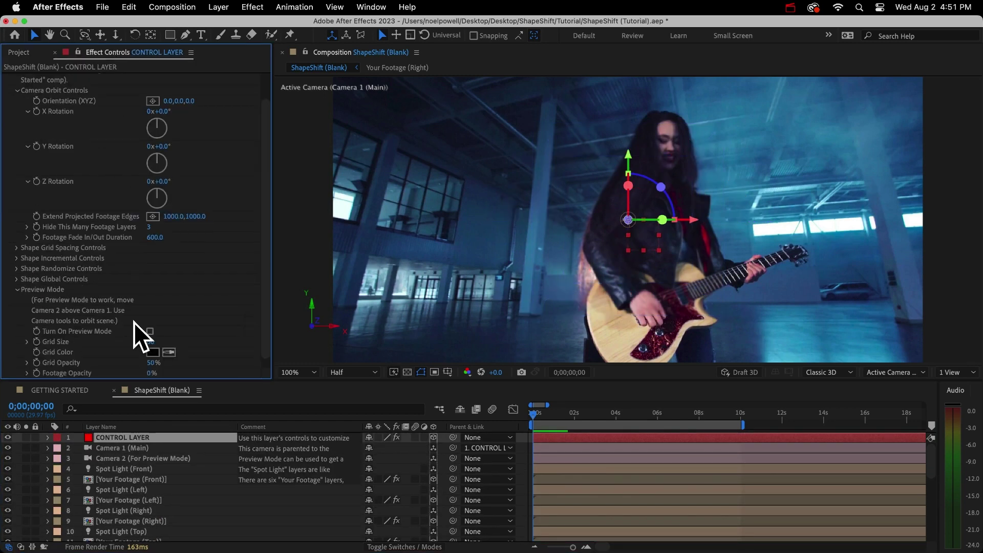
click(151, 333)
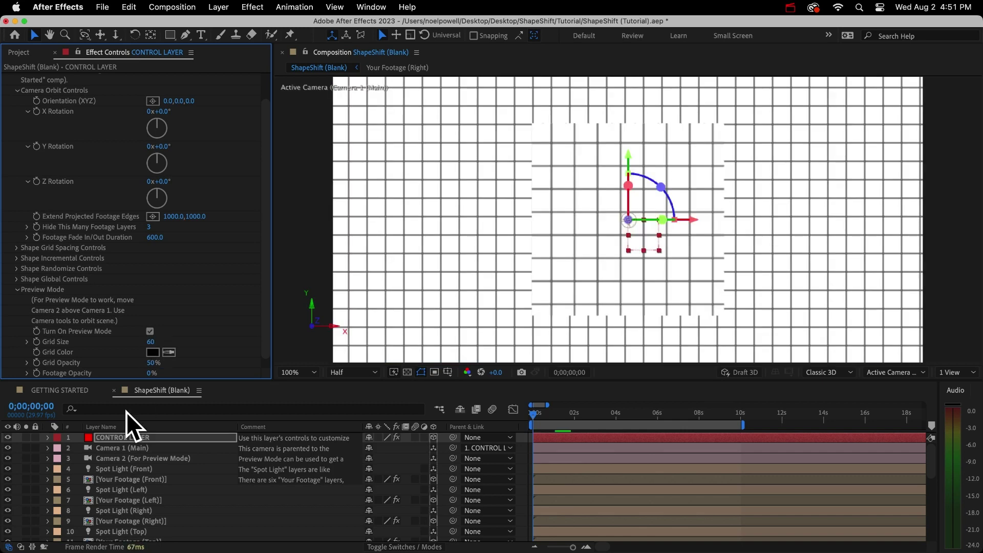
- Move Camera 2 above Camera 1 and orbit the view around the cuboid
drag(118, 460, 126, 441)
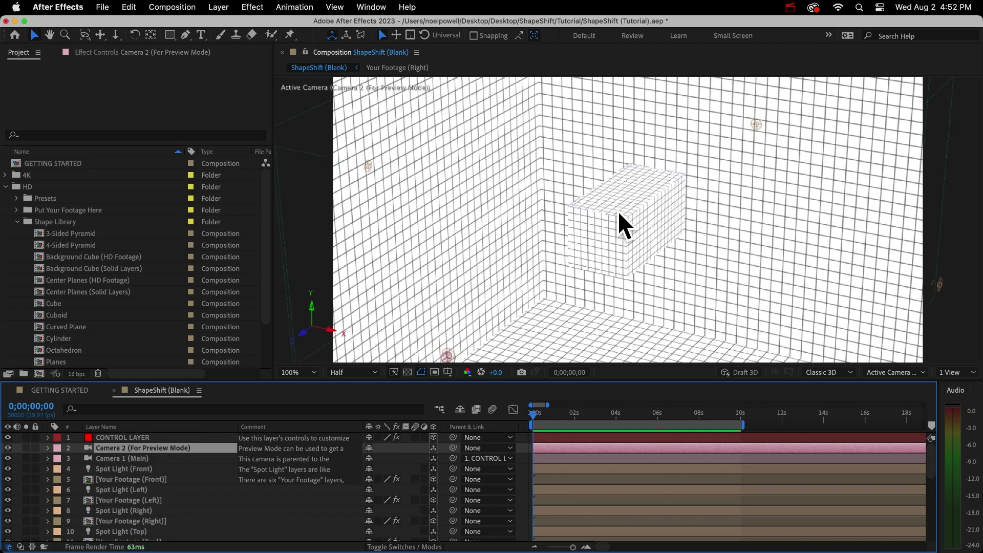
key(c)
drag(625, 213, 662, 231)
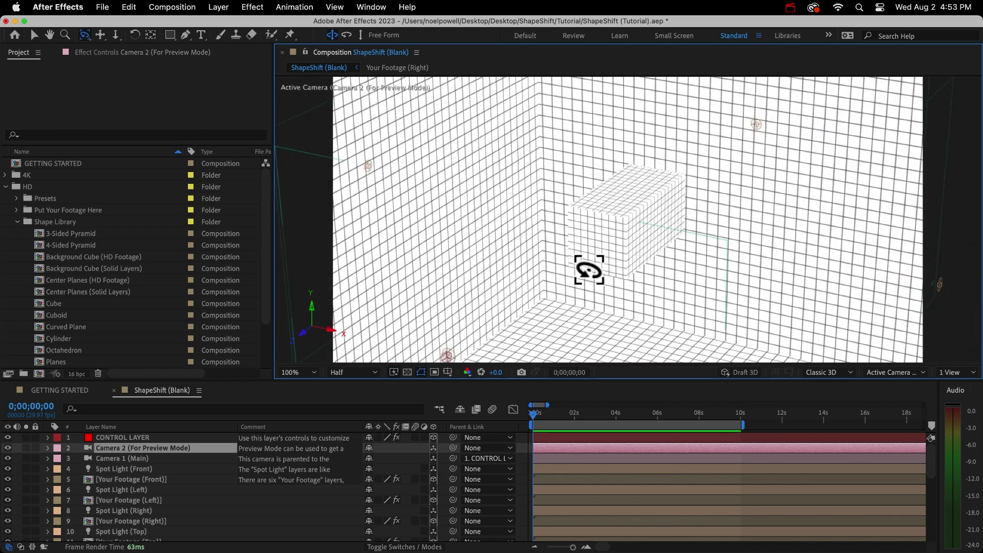
scroll(186, 512, down, 2)
scroll(184, 510, down, 6)
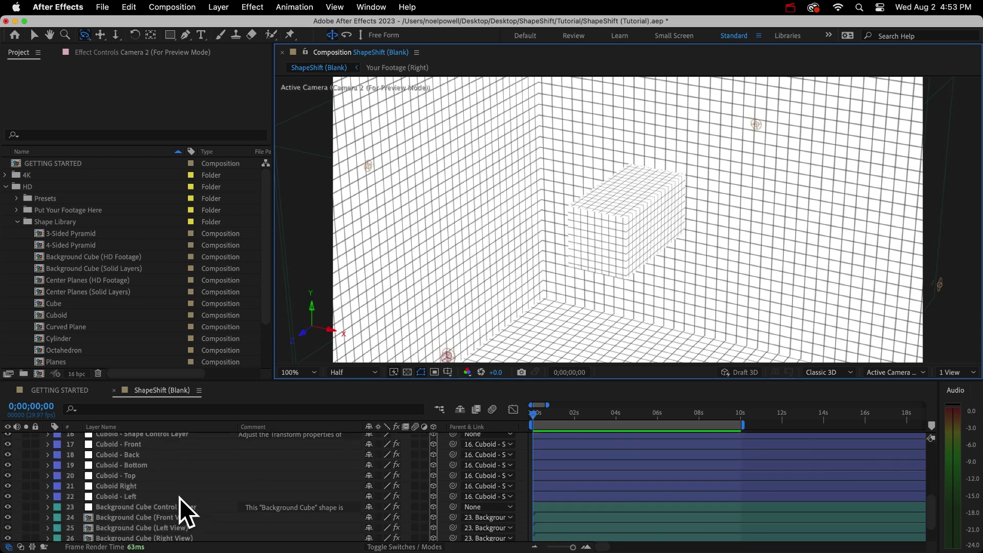
- Undo an accidental rotation of the Cuboid - Shape Control Layer
click(137, 451)
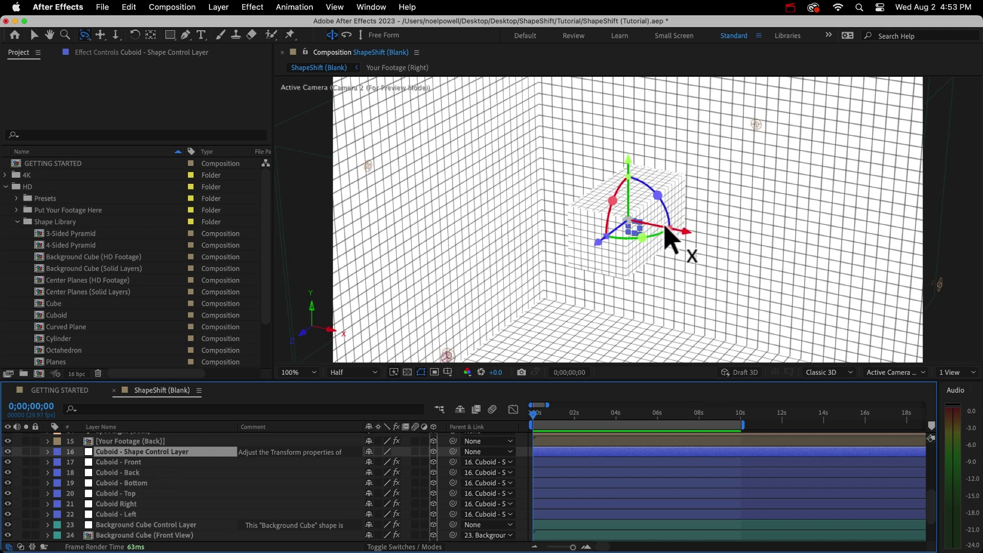
key(v)
mouse_move(670, 228)
mouse_down()
mouse_move(732, 252)
mouse_move(652, 194)
mouse_move(669, 221)
mouse_up()
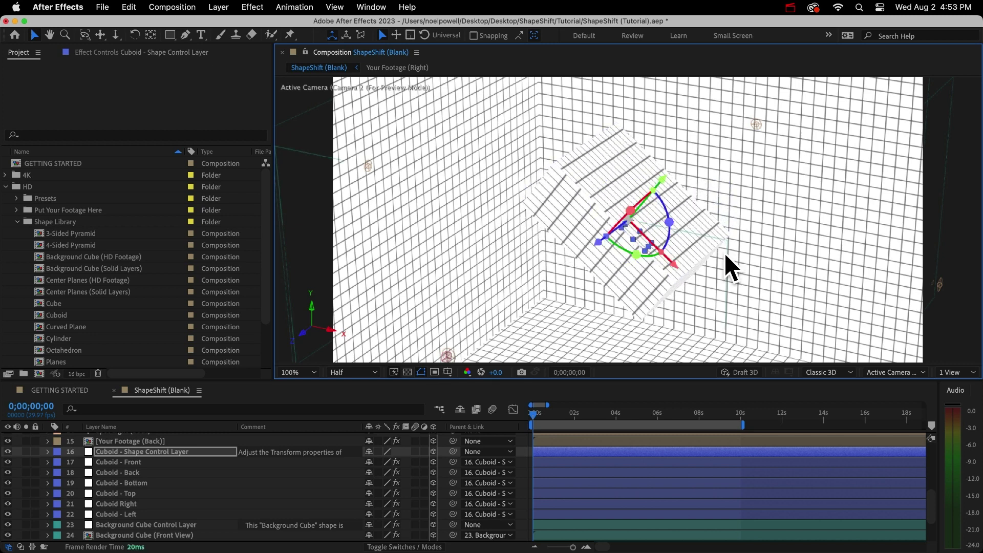
key(super+z)
key(super+z)
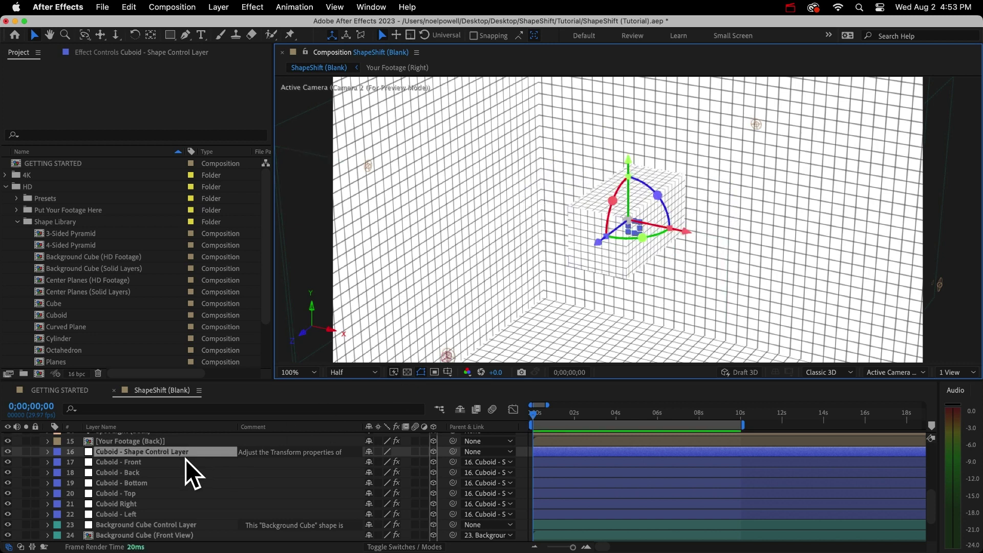
- Stretch the control layer's X scale to 336%, then undo it back to 100%
click(152, 456)
key(s)
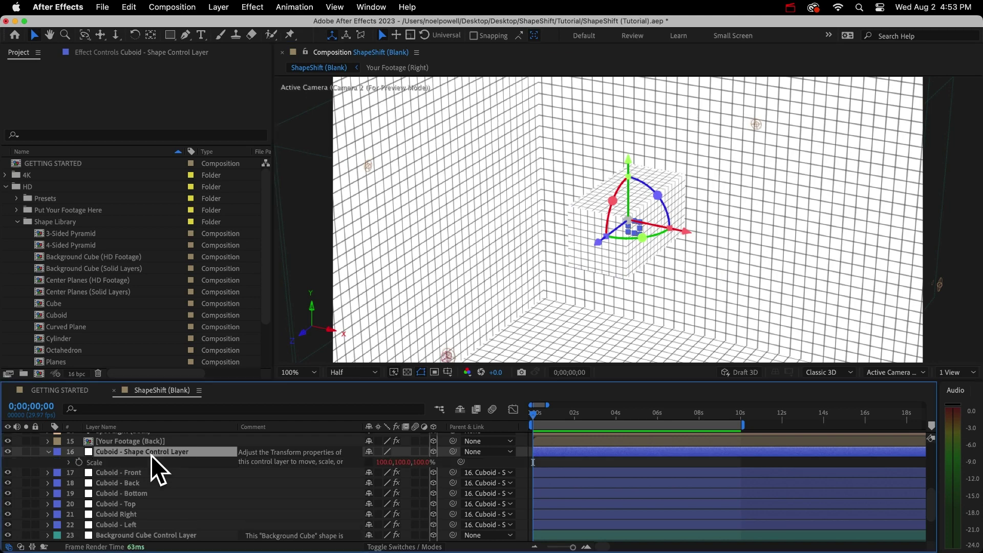
drag(385, 462, 546, 481)
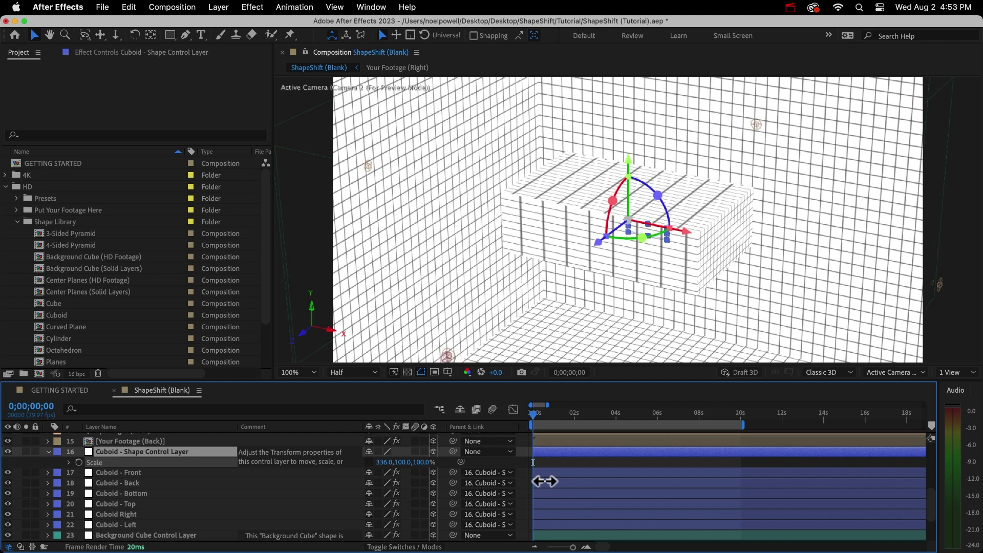
drag(545, 481, 544, 479)
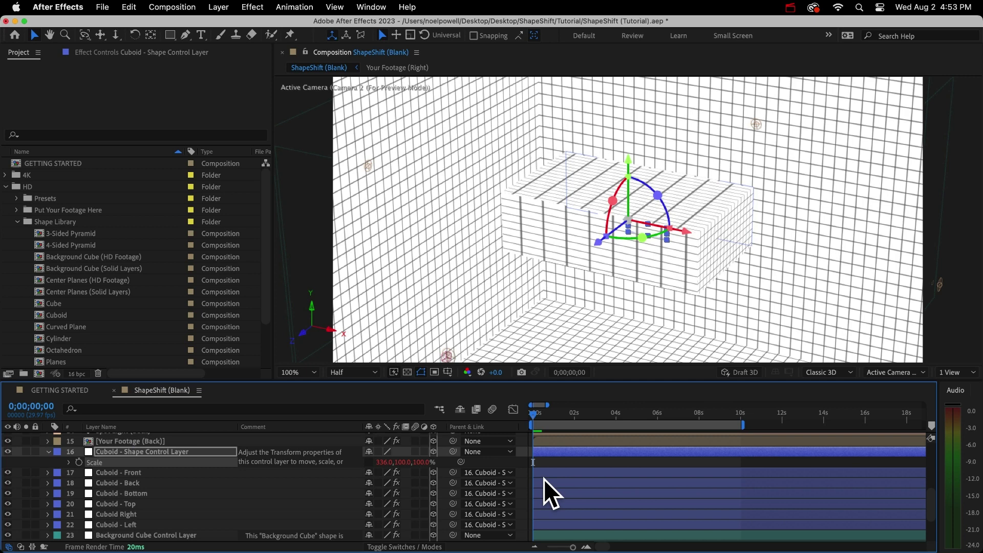
key(super+z)
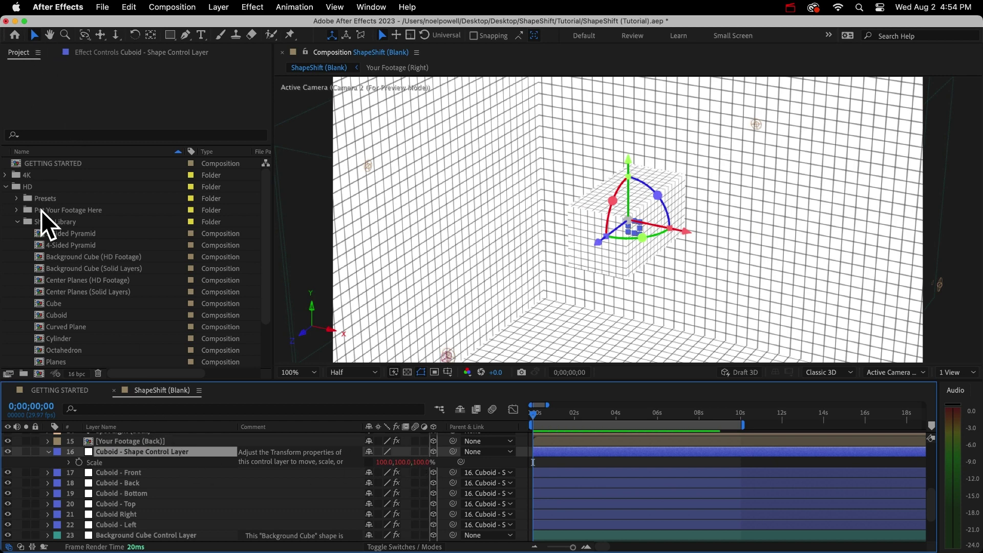
- Expand the 4K folder and its Shape Library, then select the Cuboid composition
click(14, 173)
click(6, 174)
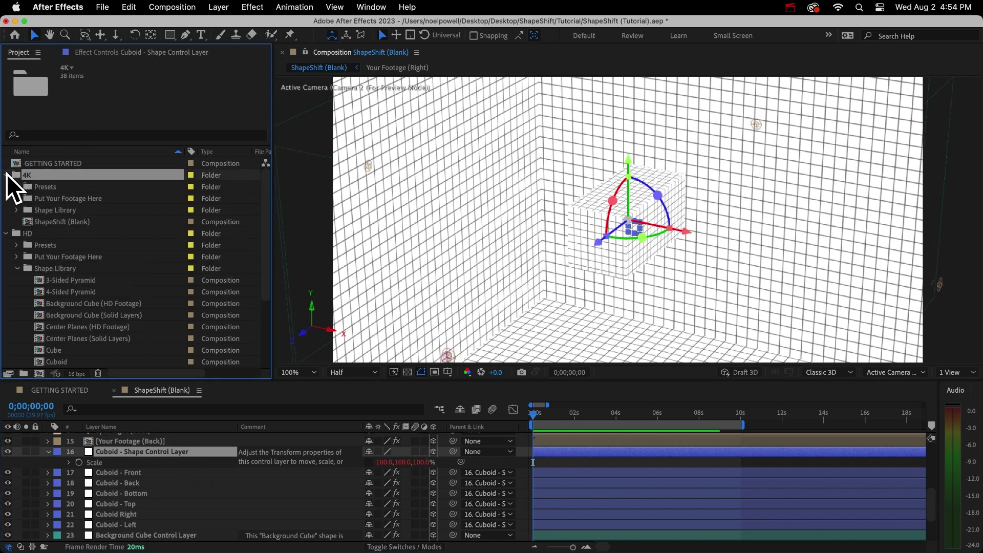
click(30, 210)
click(17, 210)
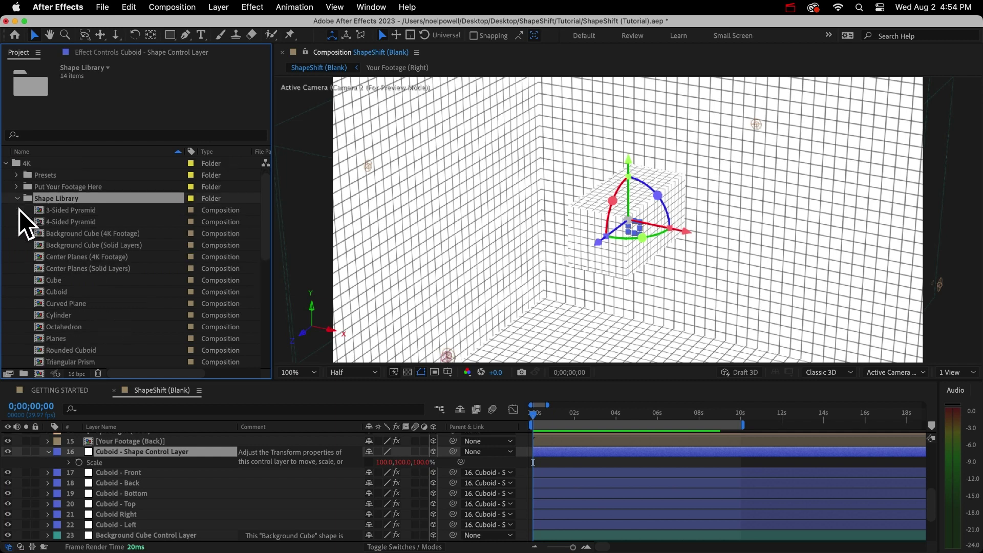
click(68, 293)
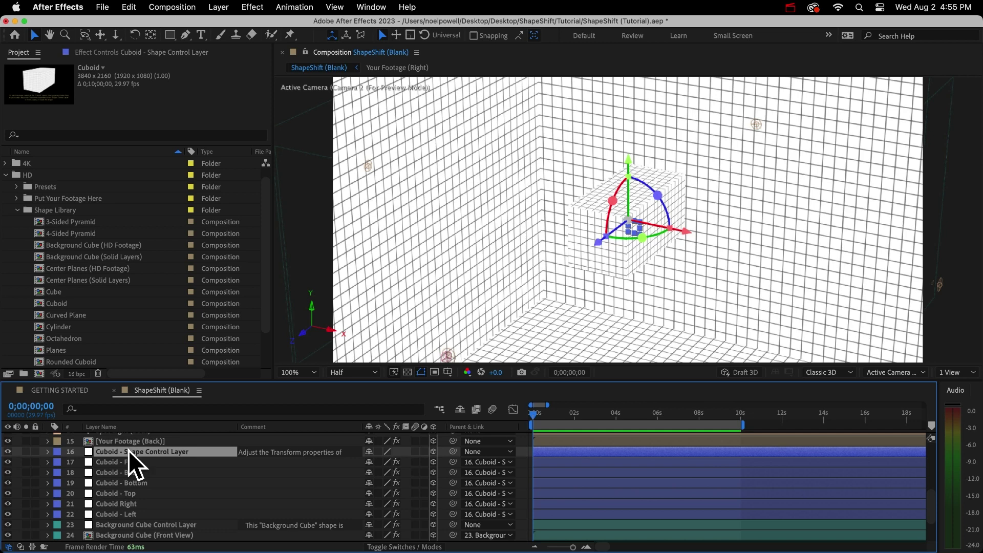
- Copy the seven Cuboid layers and paste them above the Background Cube Control Layer
shift+click(125, 514)
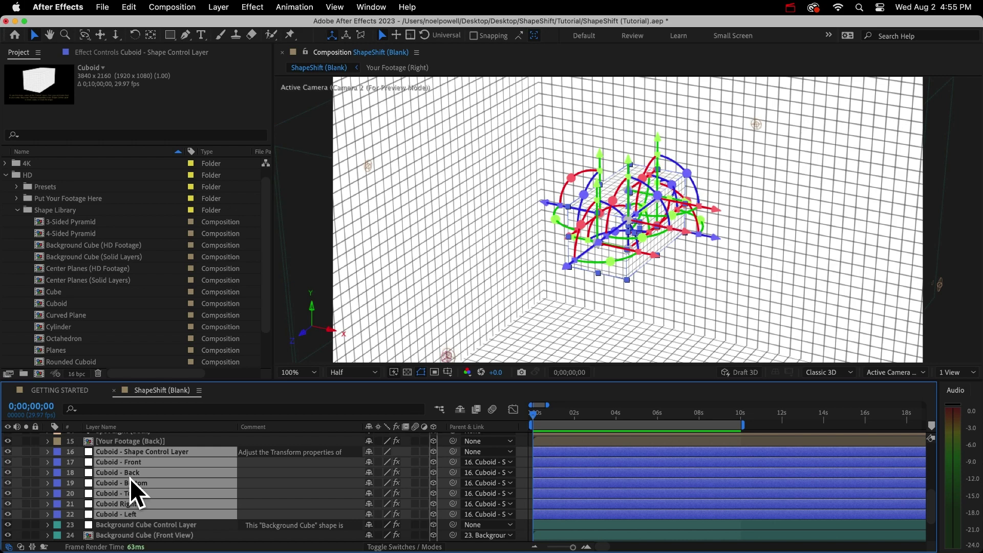
click(133, 4)
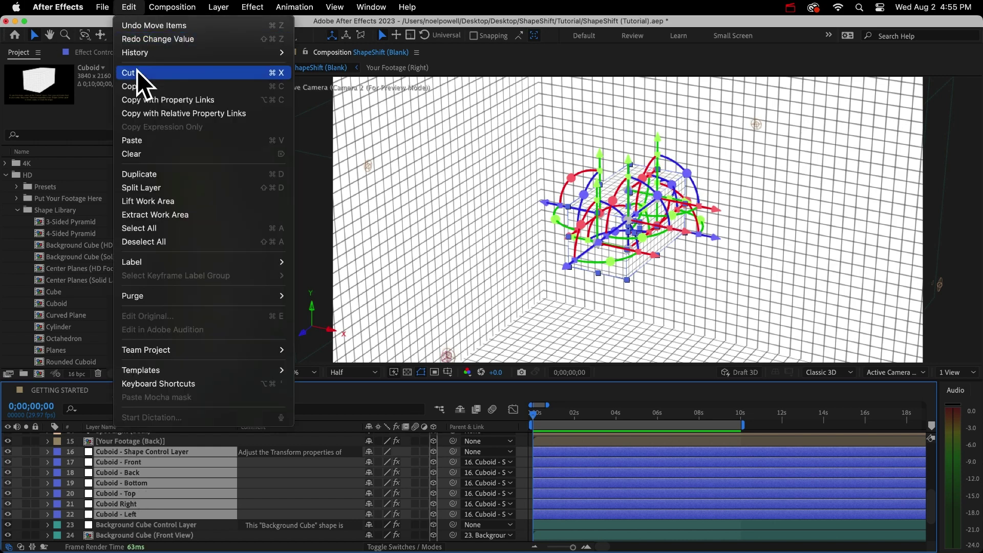
click(137, 90)
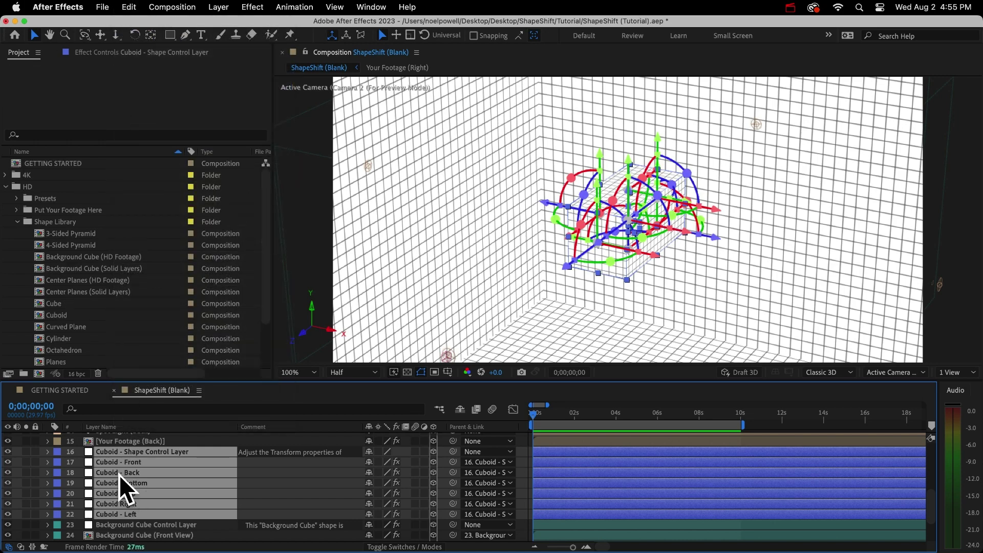
click(152, 528)
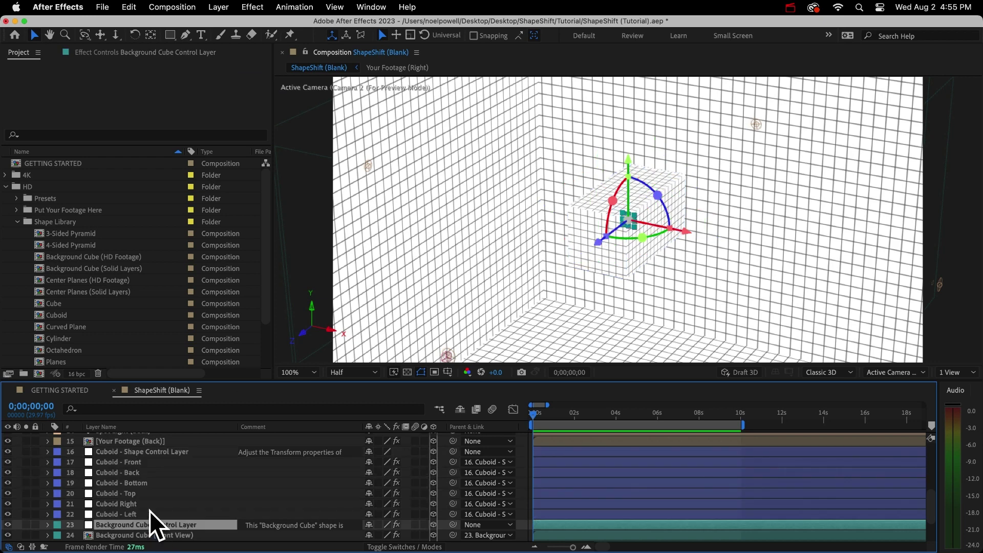
key(cmd+v)
- Paste further copies until Cuboid groups up to Shape Control Layer 8 exist
scroll(146, 508, down, 3)
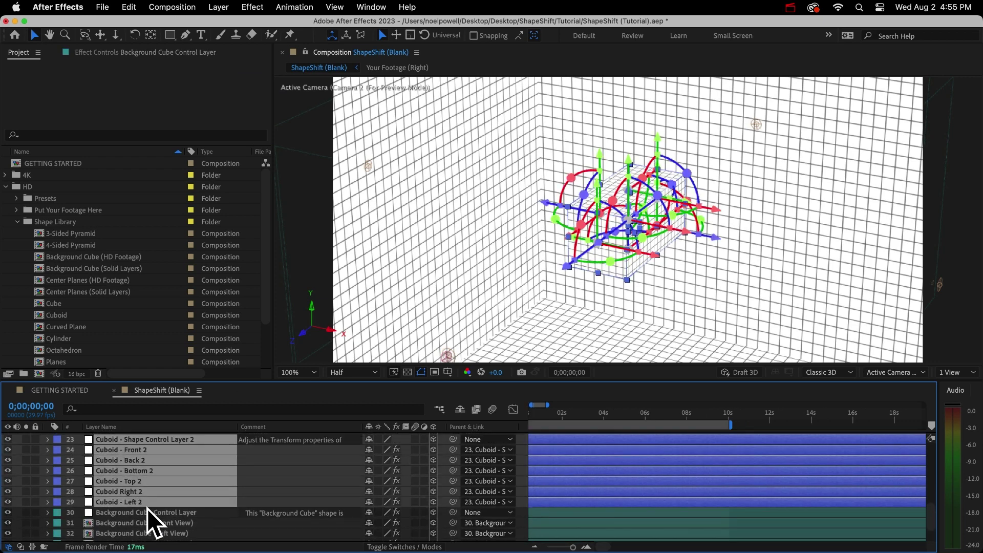
scroll(146, 509, up, 2)
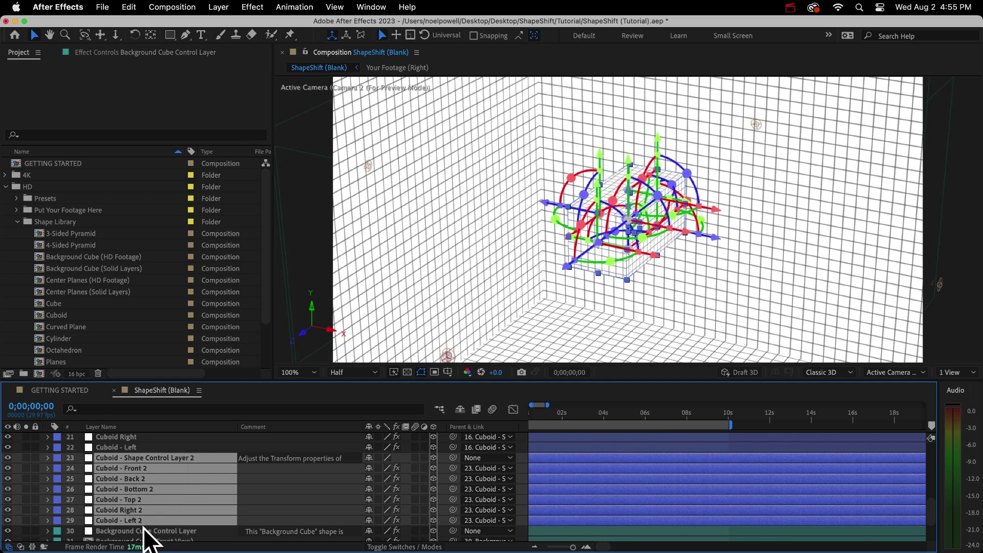
key(cmd+v)
scroll(143, 532, down, 3)
key(cmd+v)
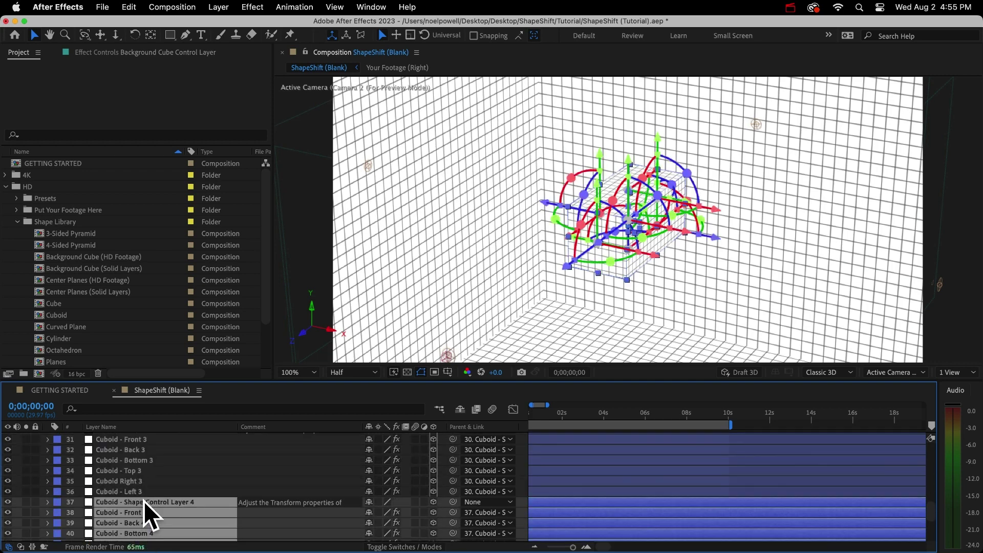
key(cmd+v)
key(cmd+v)
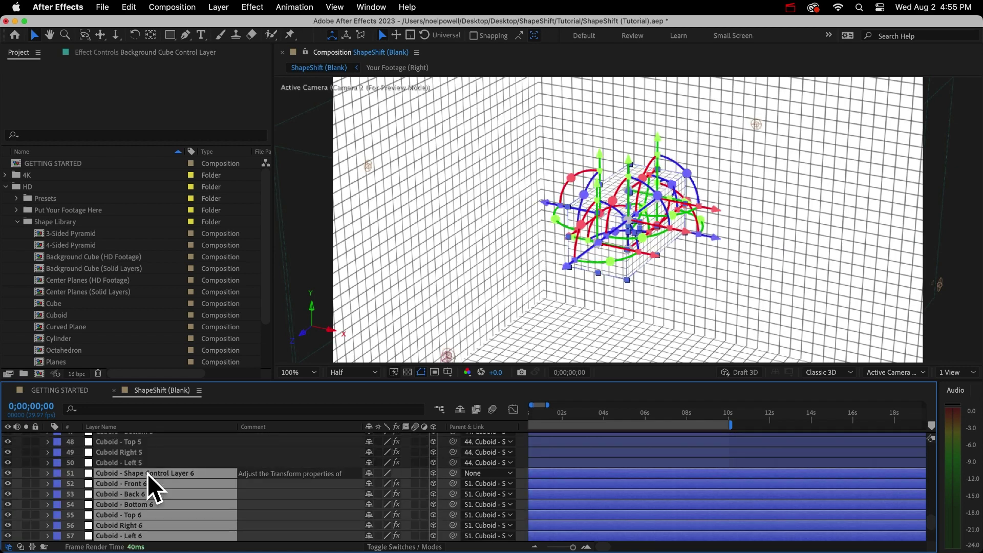
key(cmd+v)
key(cmd+v)
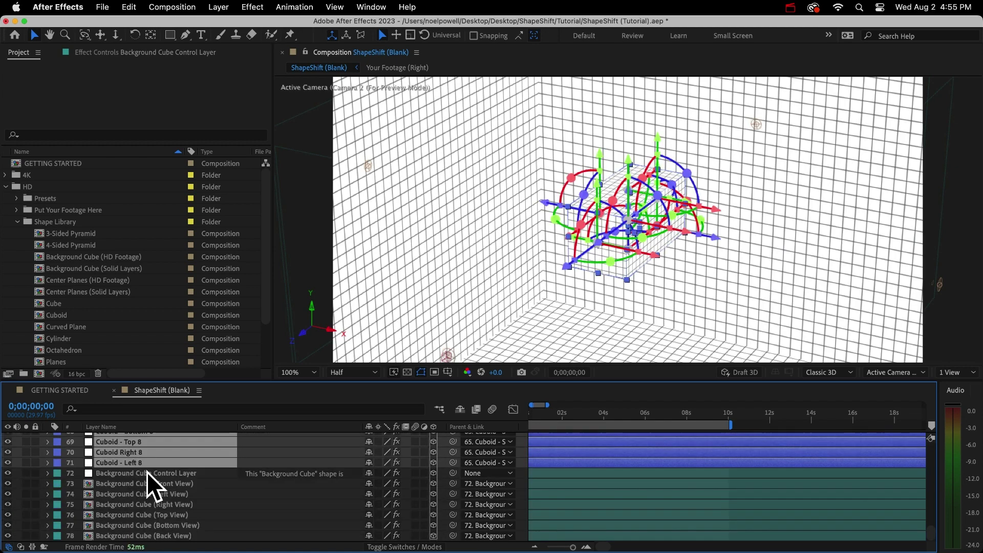
key(cmd+v)
scroll(147, 472, up, 20)
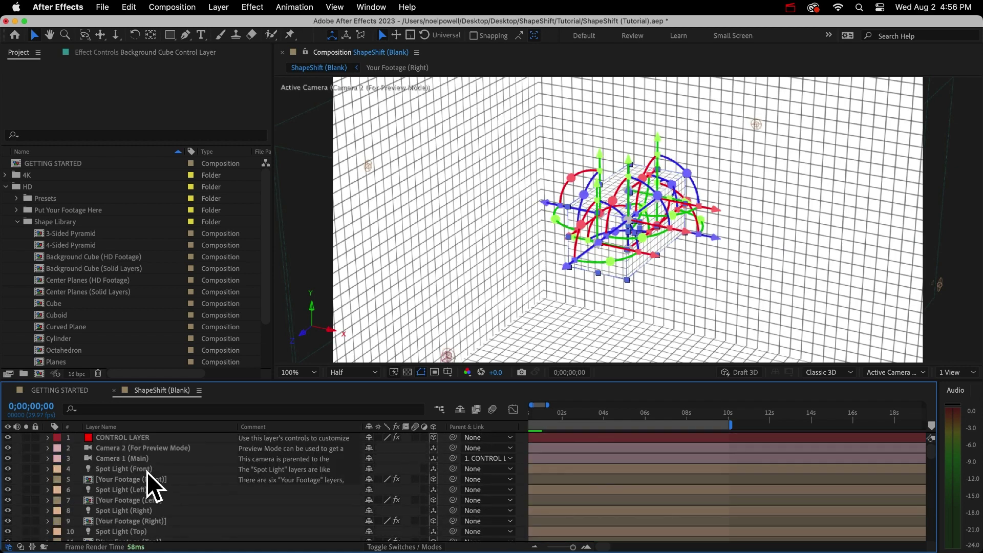
click(131, 438)
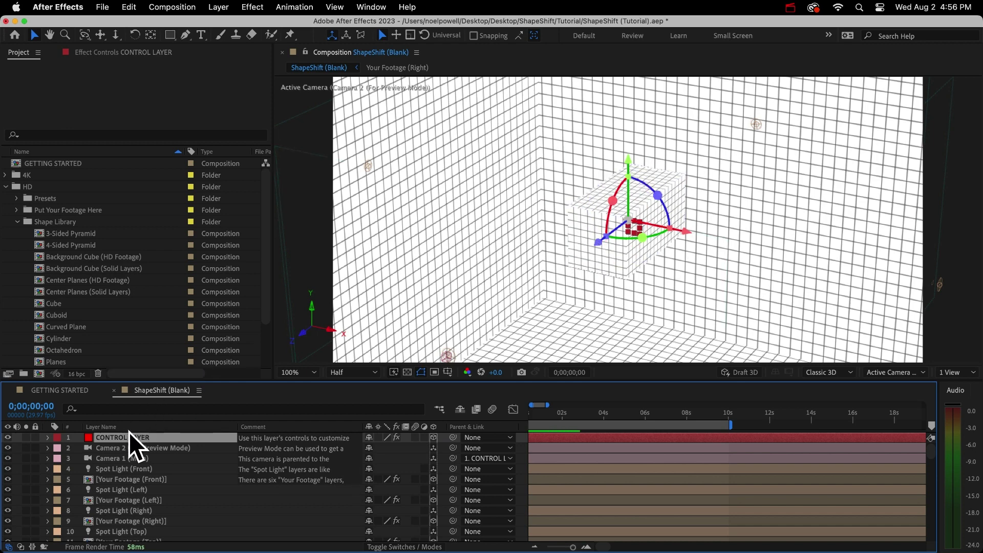
- Set the CONTROL LAYER's Shape Grid Spacing Number of Columns and Rows to 3
click(108, 51)
click(18, 120)
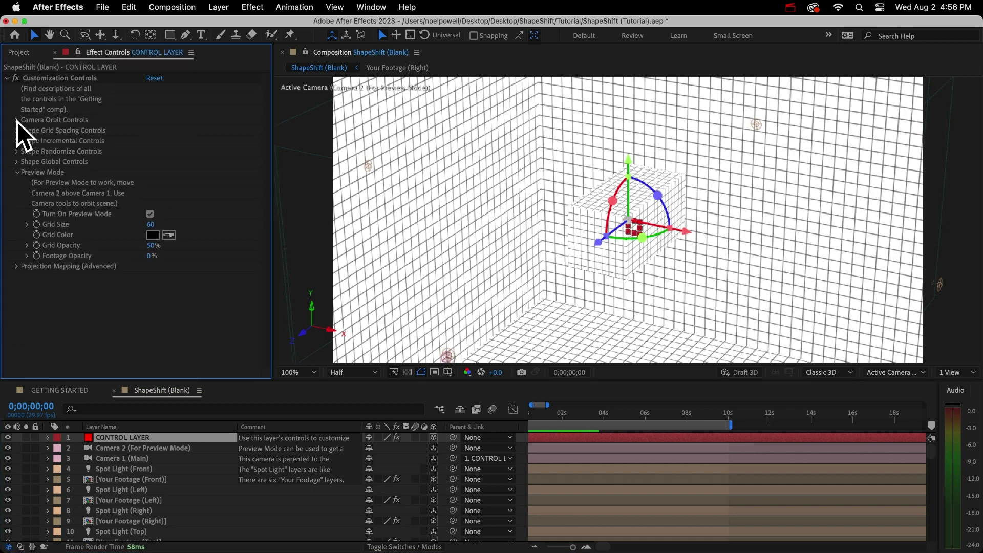
click(16, 172)
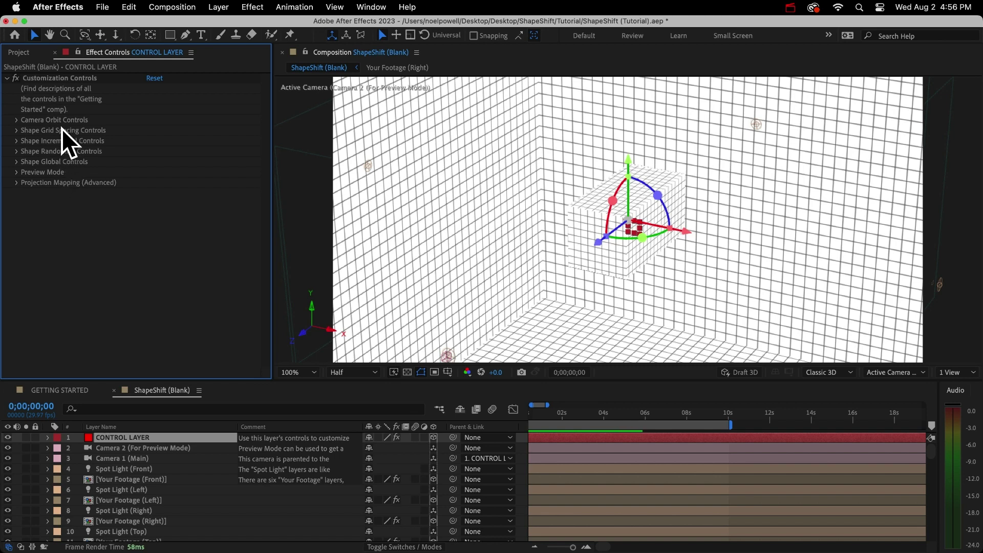
click(17, 131)
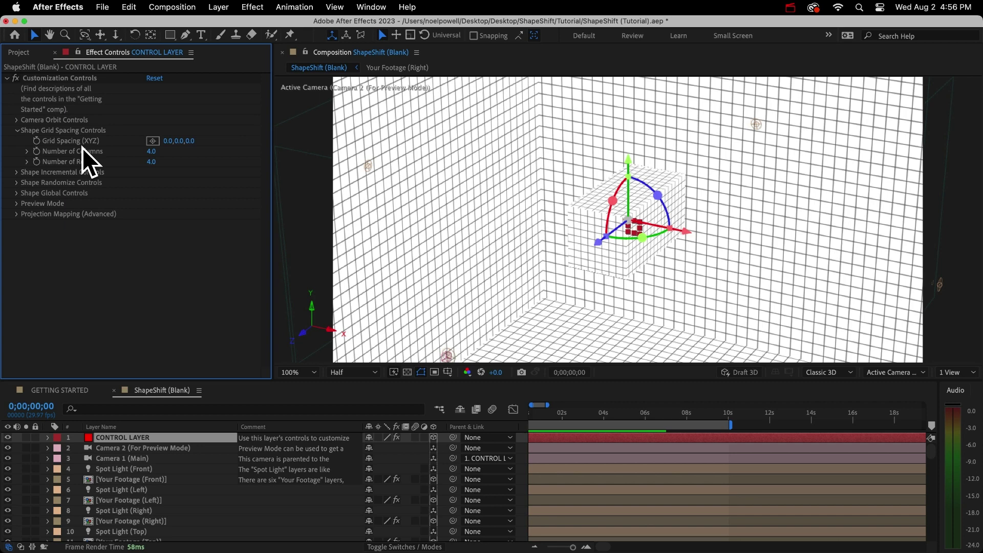
click(152, 151)
text(3)
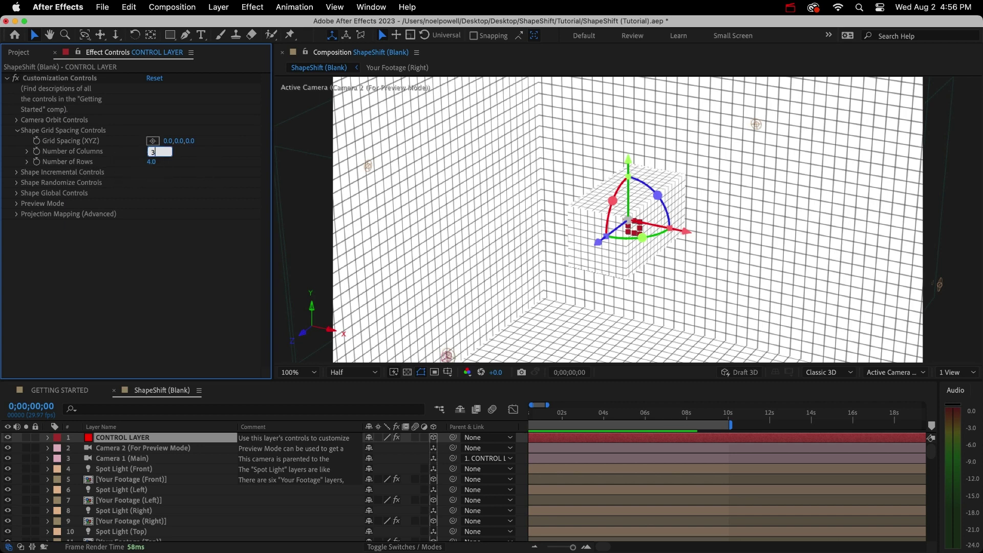
click(152, 161)
text(3)
key(Return)
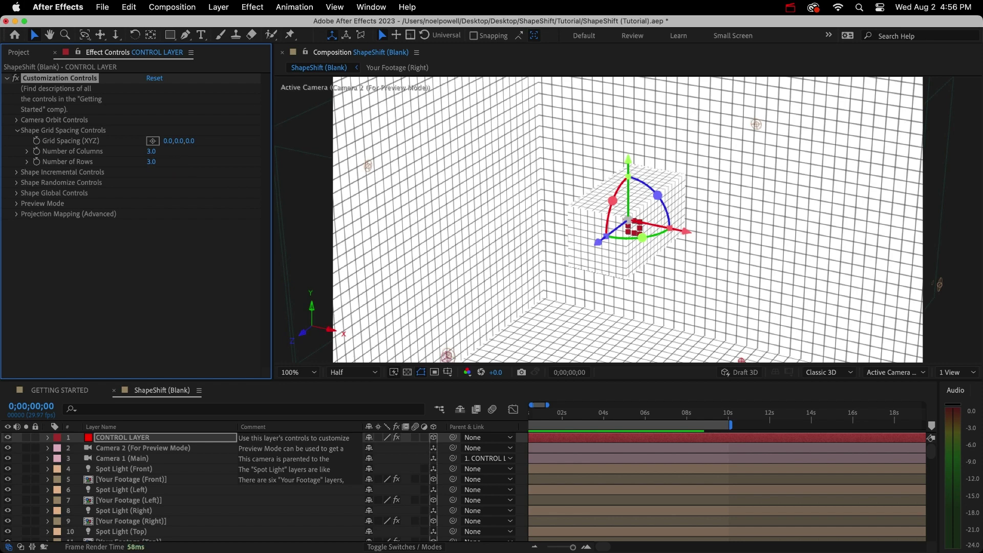
- Set Grid Spacing to 902, 887, 900 to spread the cuboids apart
drag(166, 142, 720, 149)
drag(187, 148, 723, 149)
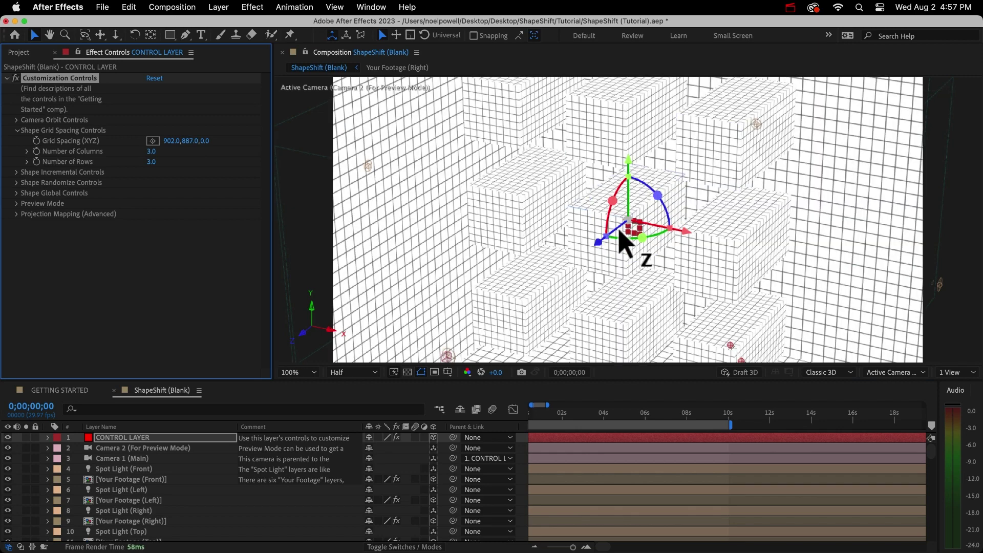
click(207, 141)
text(900)
key(Return)
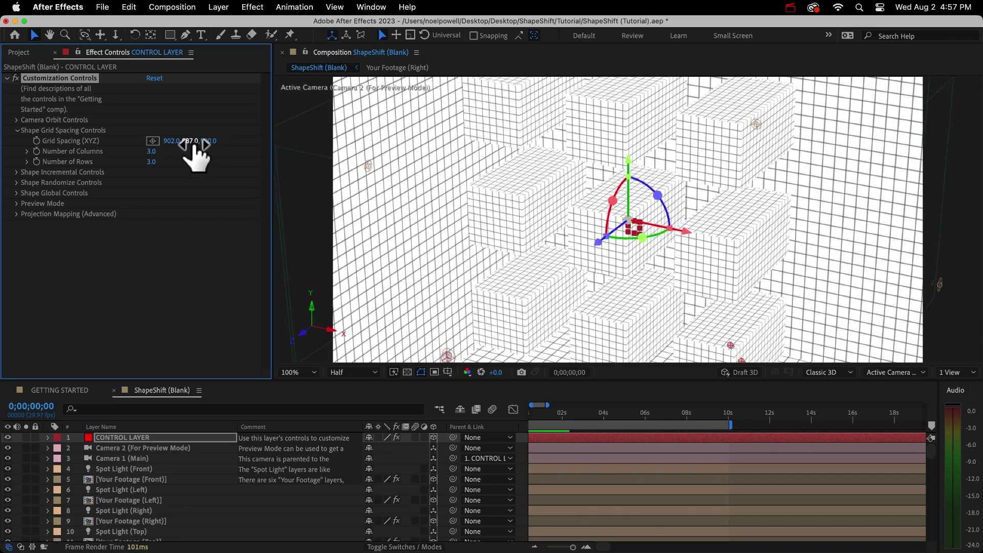
key(c)
drag(632, 215, 620, 282)
- Paste another set of all Cuboid groups above the Background Cube Control Layer
scroll(138, 522, down, 15)
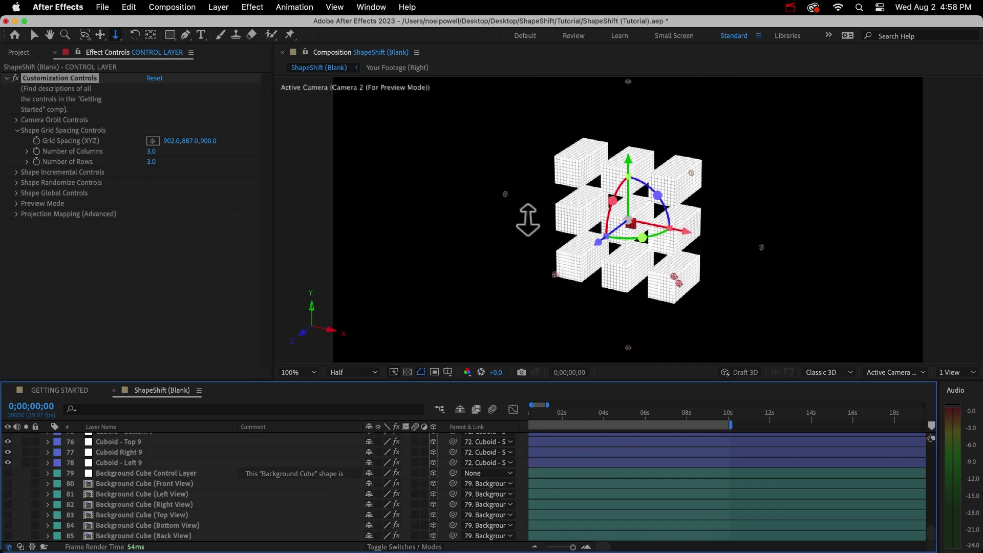
key(v)
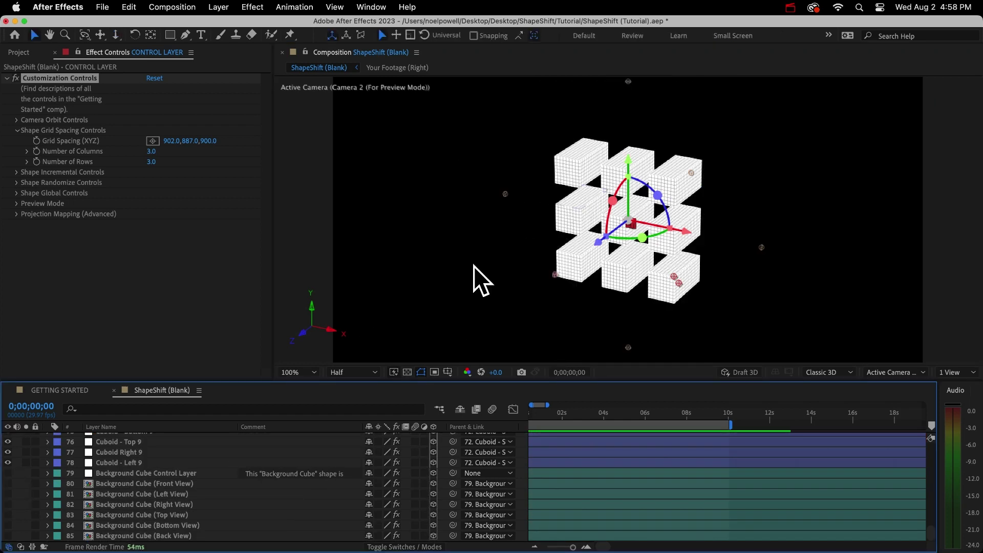
scroll(84, 463, up, 5)
scroll(84, 462, up, 8)
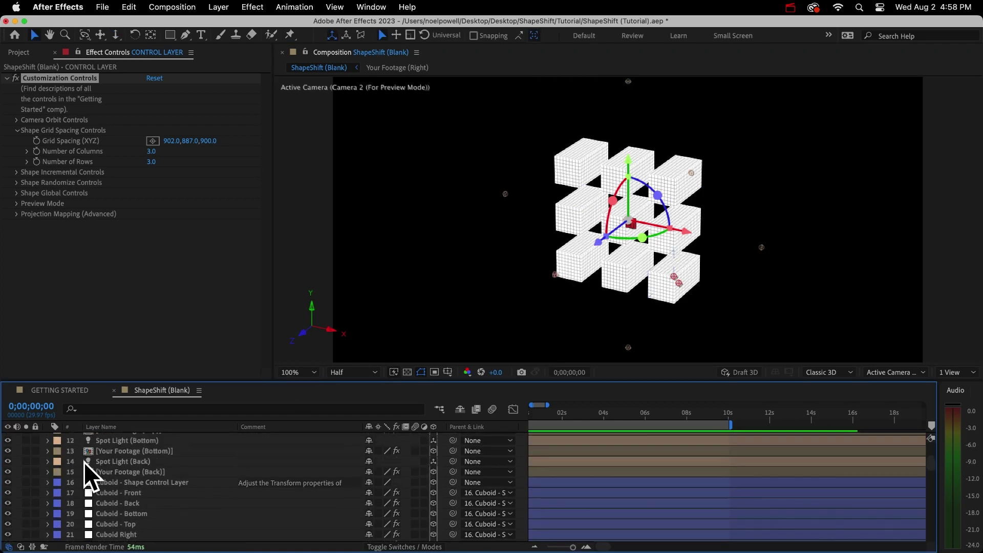
click(114, 483)
scroll(131, 521, down, 13)
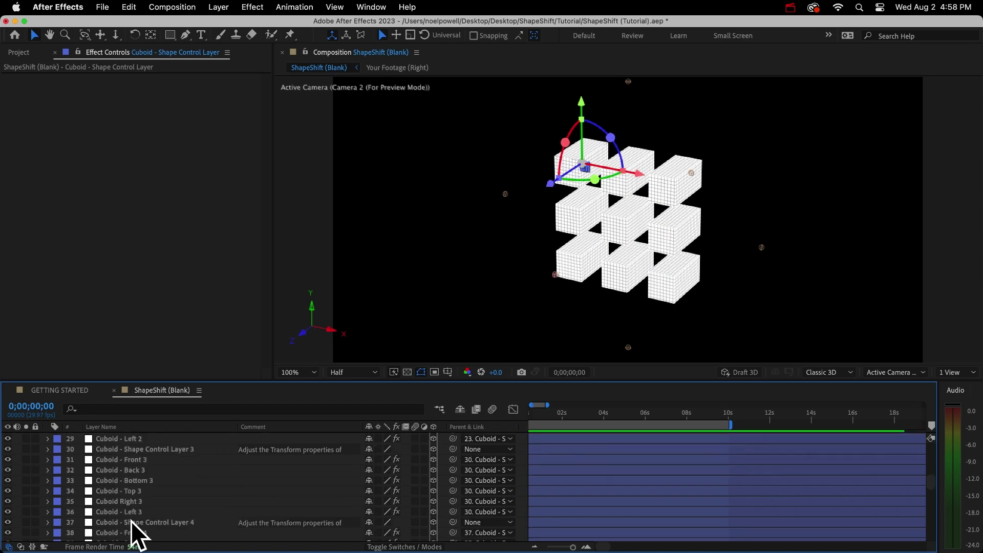
shift+click(131, 461)
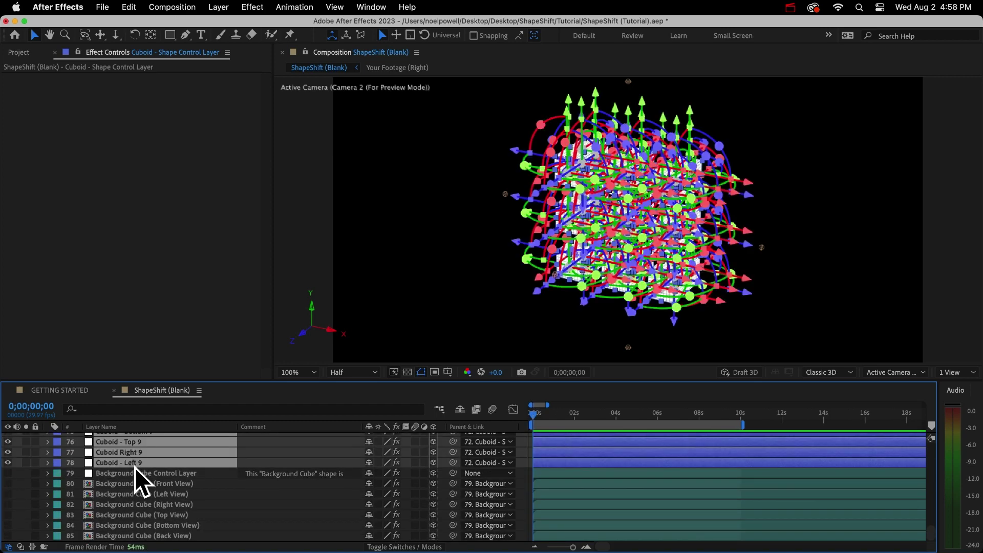
click(136, 470)
key(super+v)
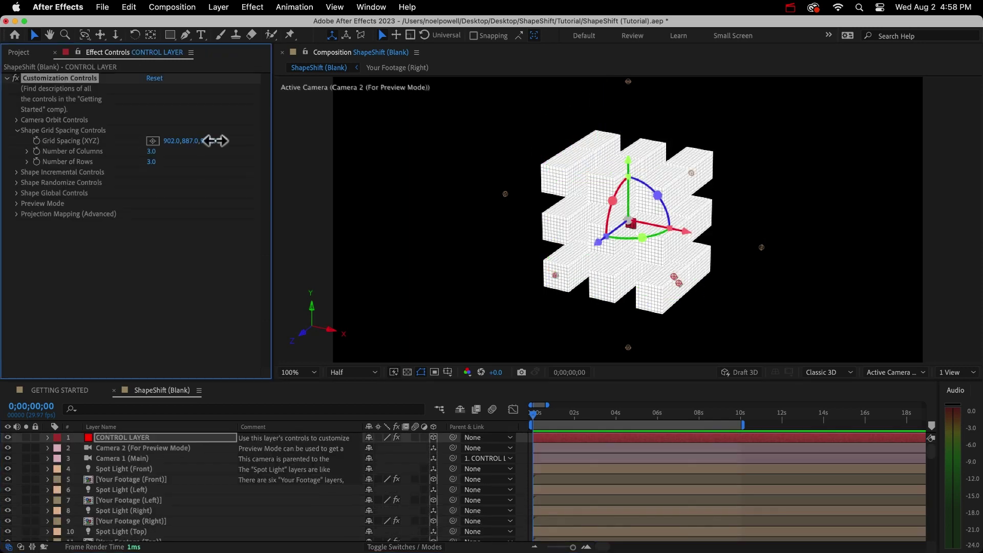
- Scrub Grid Spacing Z to 2170 and orbit the camera to check the depth
drag(213, 140, 285, 135)
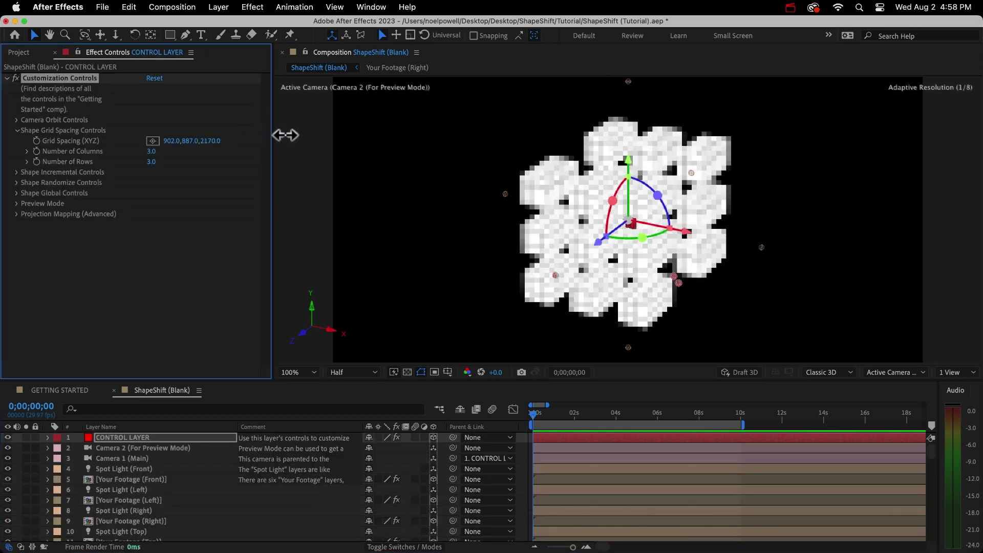
key(c)
drag(647, 259, 621, 259)
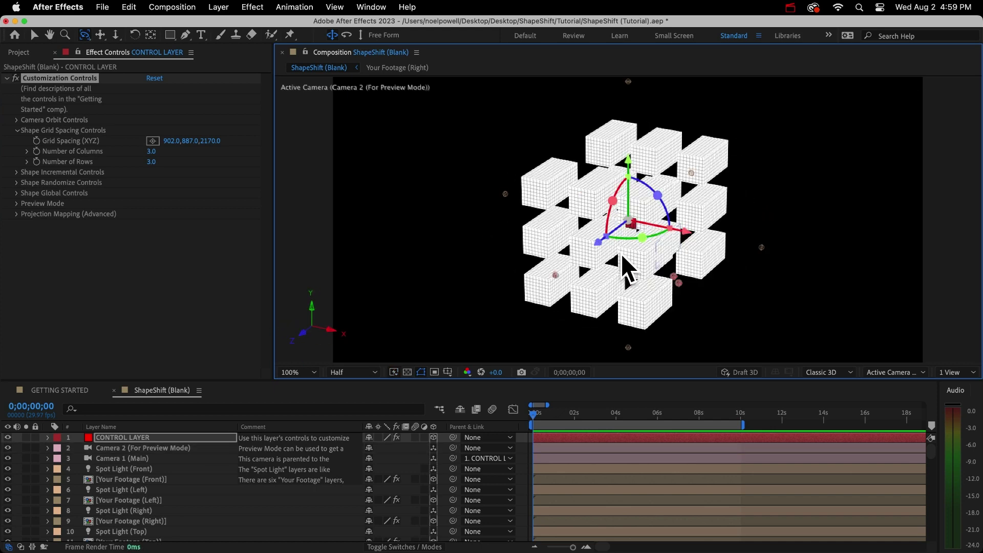
drag(621, 270, 568, 270)
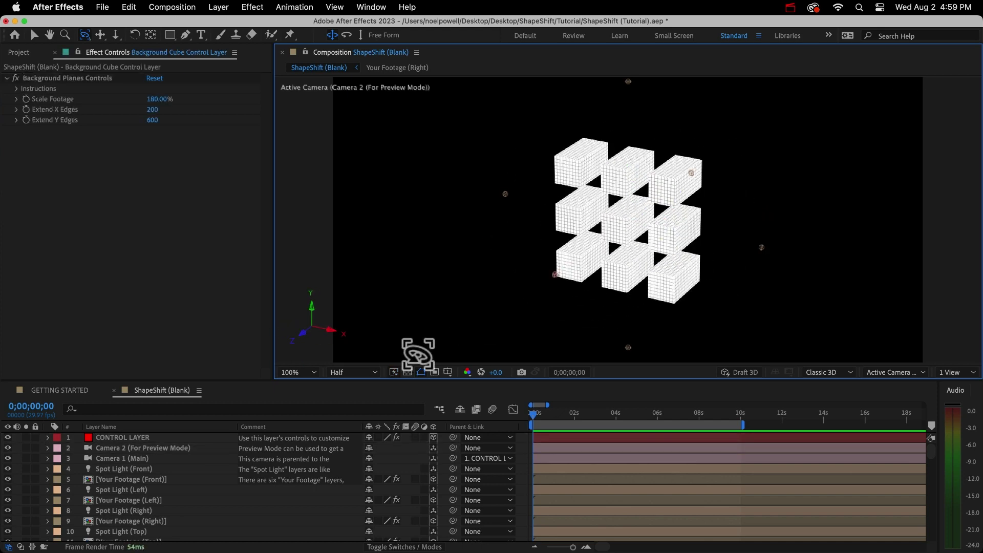
- Set the CONTROL LAYER's Randomize Position to 138, 252, 171 and Randomize Scale to 33, 76, 0
click(123, 437)
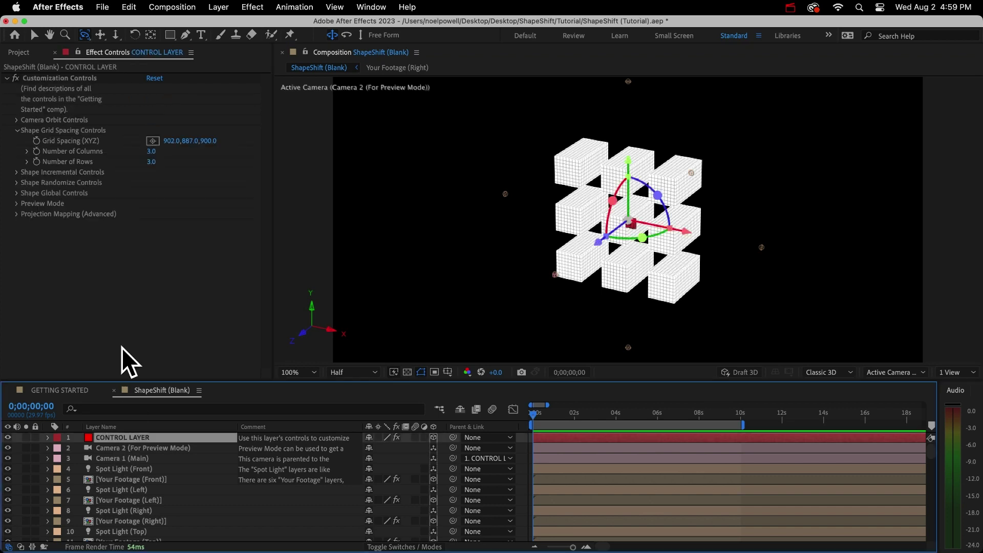
click(17, 173)
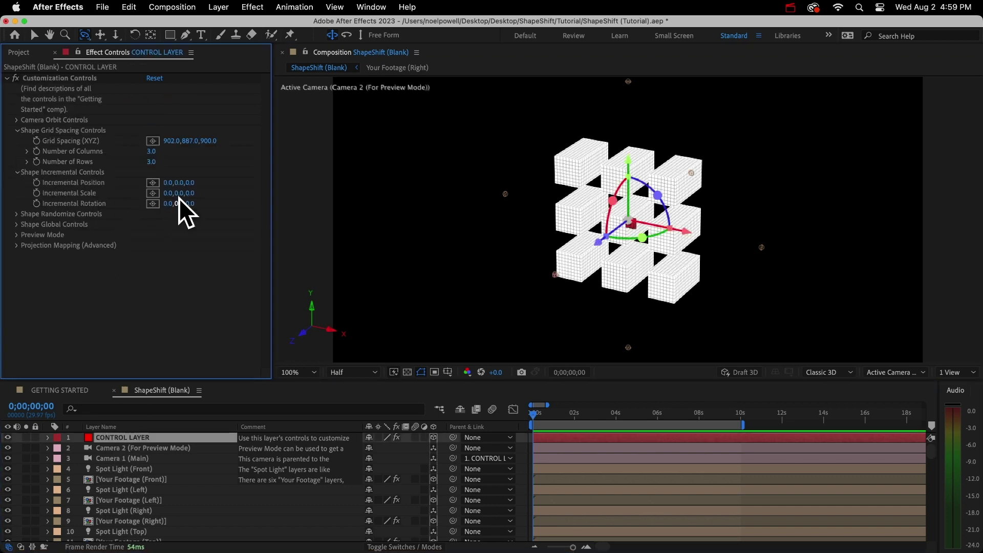
drag(177, 193, 156, 195)
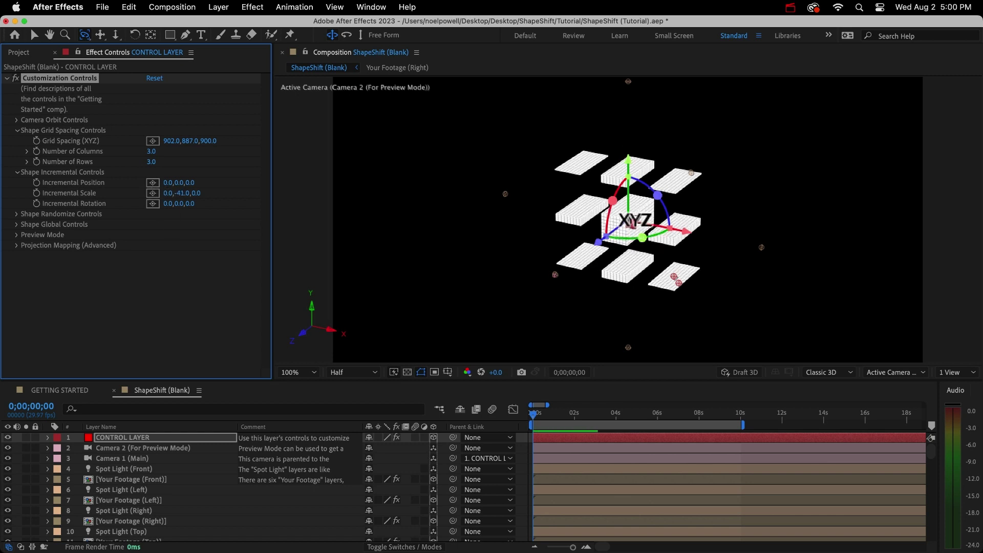
key(v)
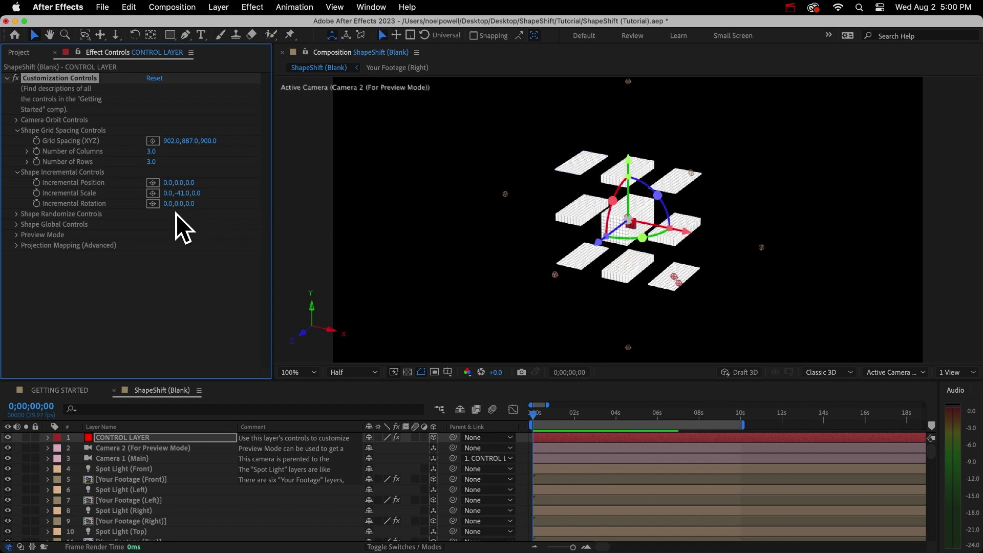
key(super+z)
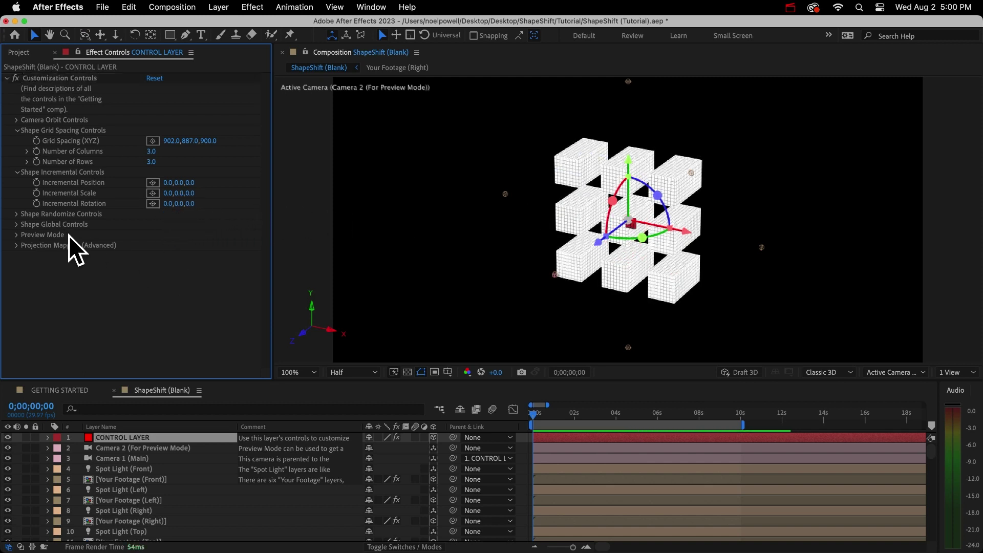
click(19, 213)
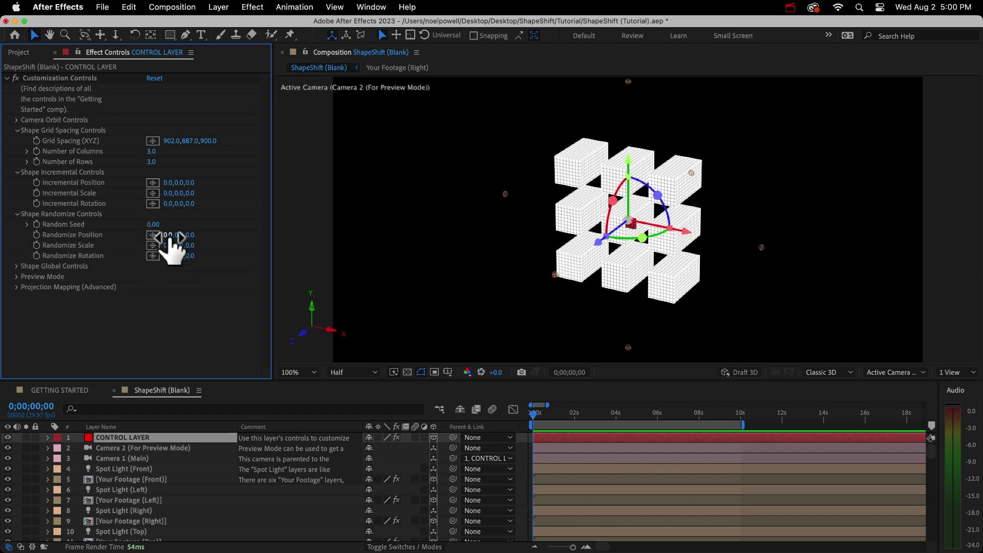
drag(169, 237, 209, 246)
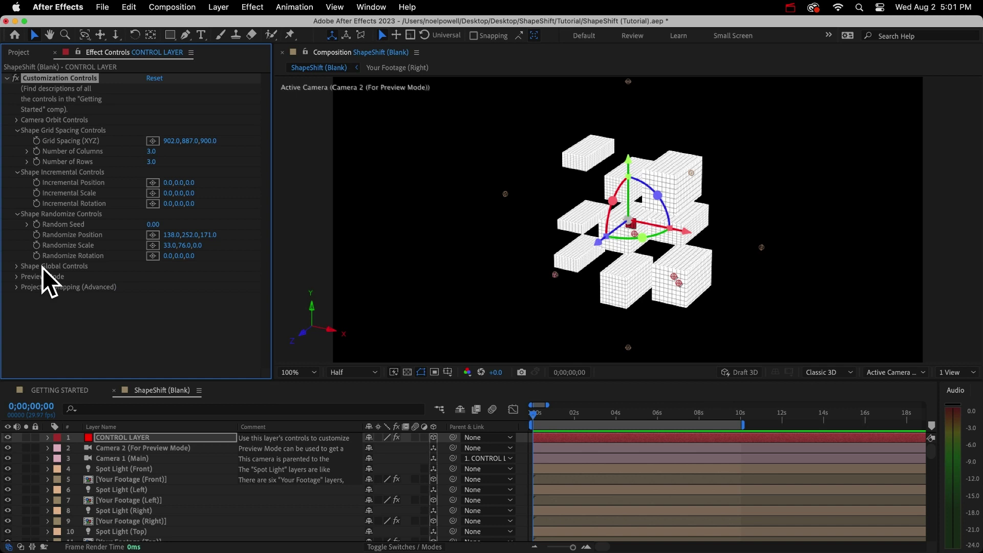
- In Shape Global Controls, set Global Scale to 0, -68, 86 after undoing a trial position shift
click(17, 267)
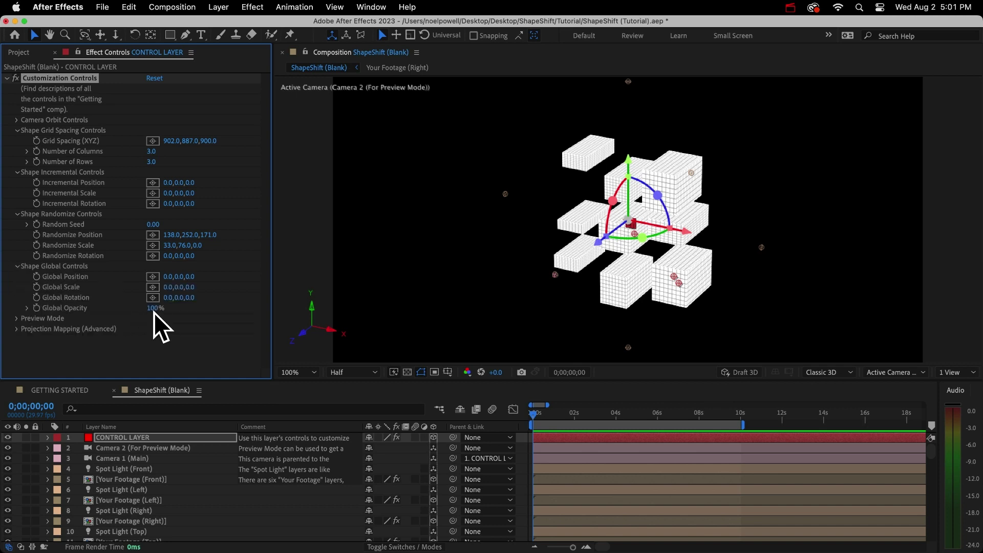
drag(165, 277, 827, 309)
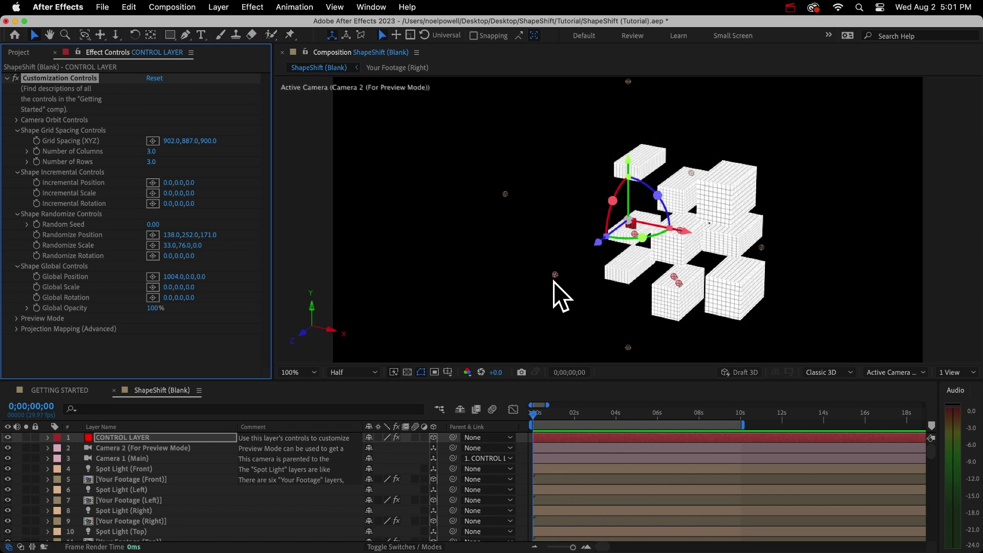
key(cmd+z)
drag(187, 287, 436, 279)
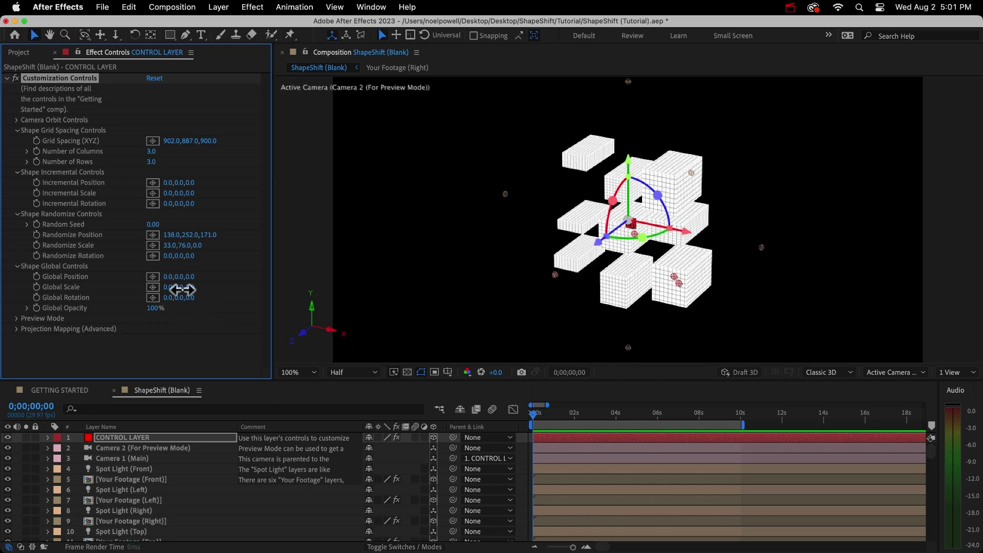
drag(187, 286, 146, 288)
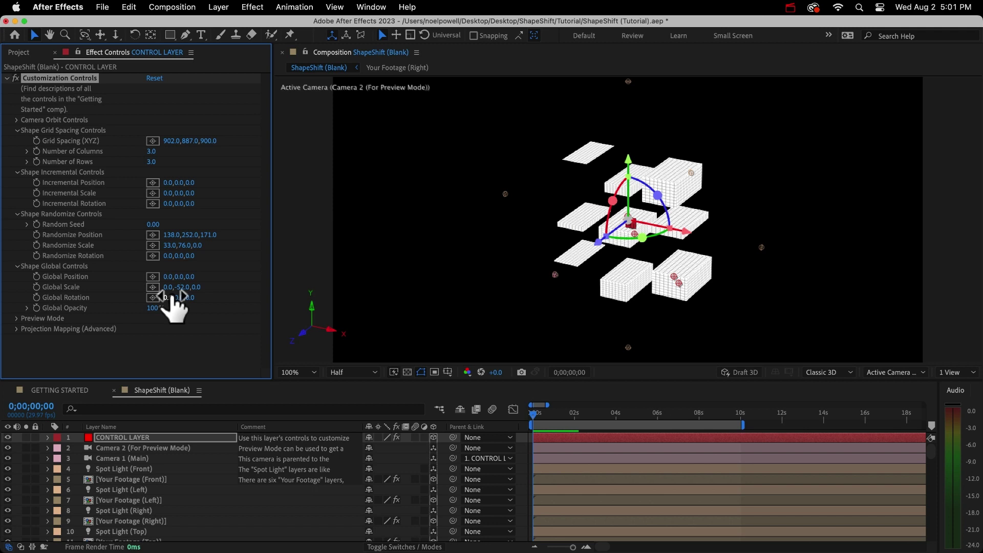
key(super+z)
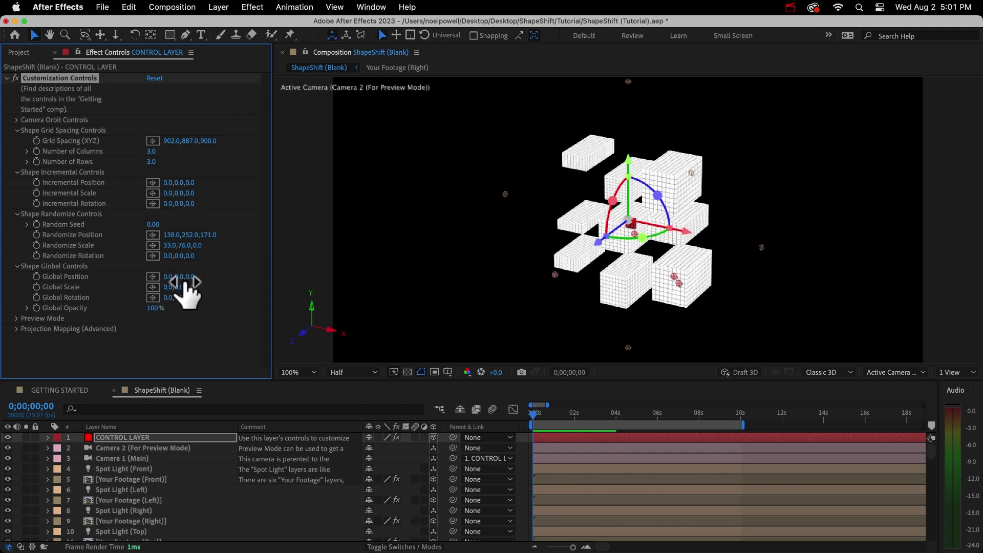
drag(192, 288, 241, 284)
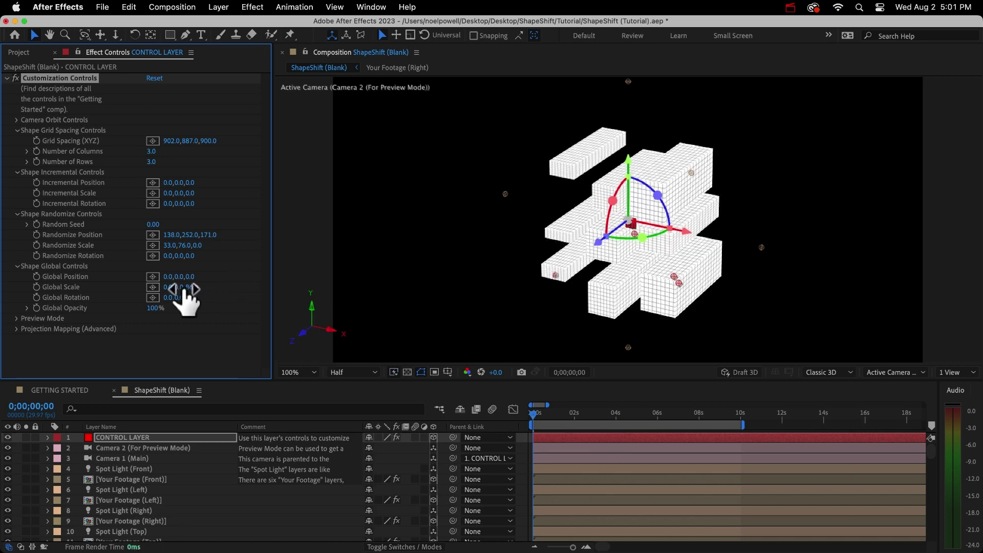
drag(170, 289, 137, 288)
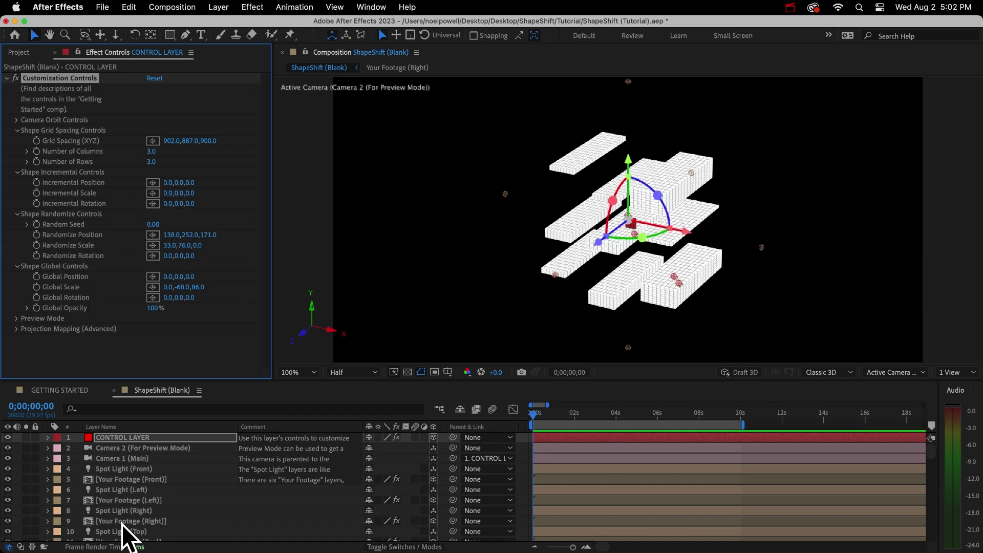
- Rename the fifth cuboid's layer to 'Cuboid - Control Layer 5' by removing 'Shape'
scroll(124, 537, down, 10)
scroll(124, 535, down, 4)
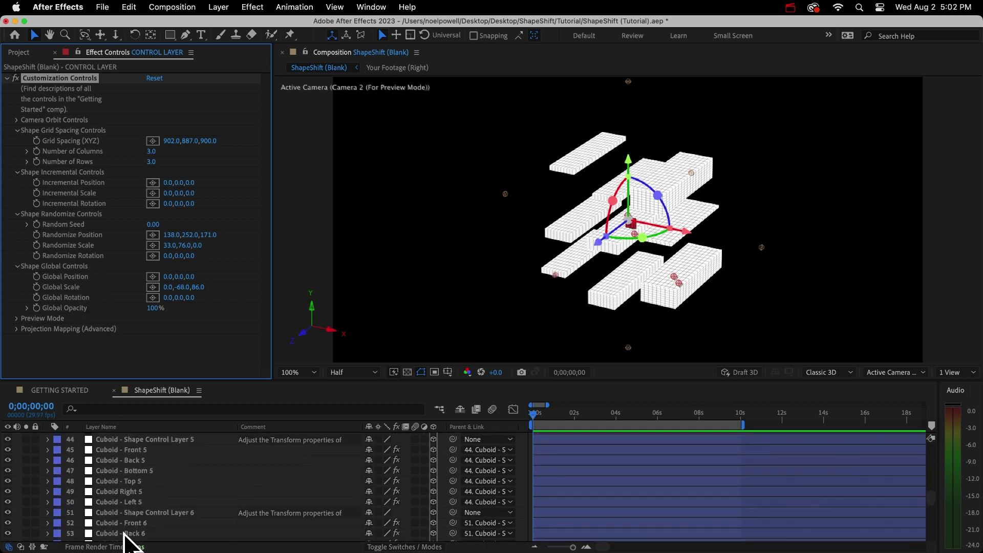
click(141, 439)
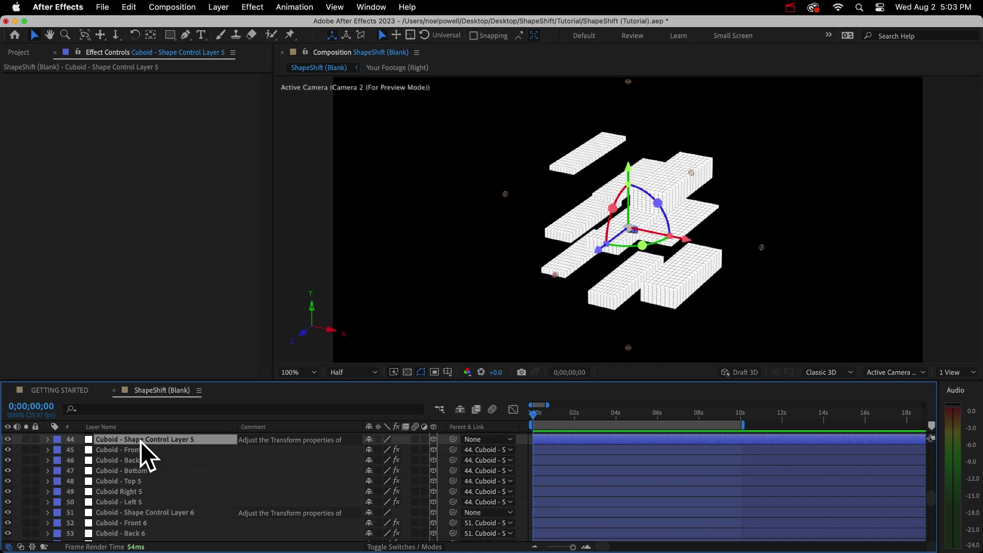
key(Return)
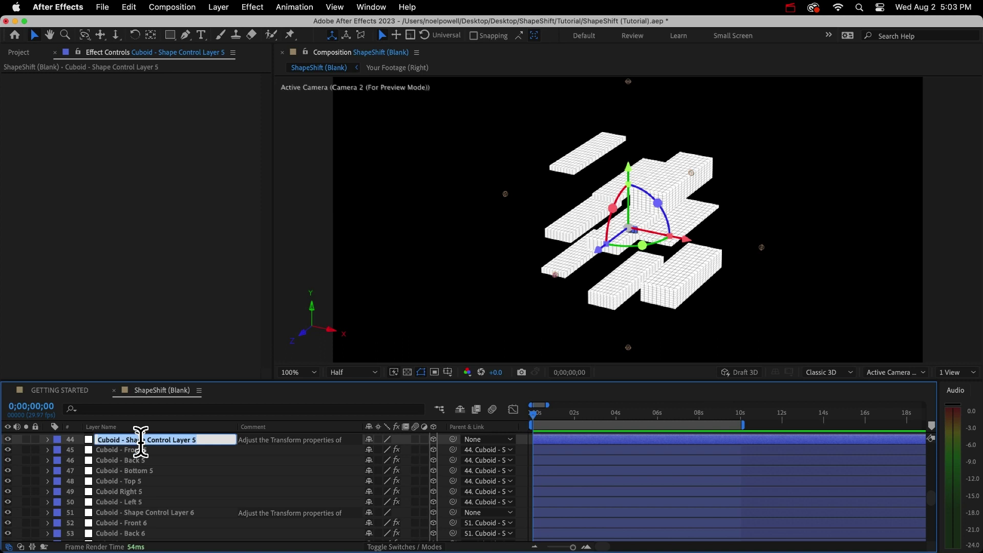
drag(128, 441, 193, 441)
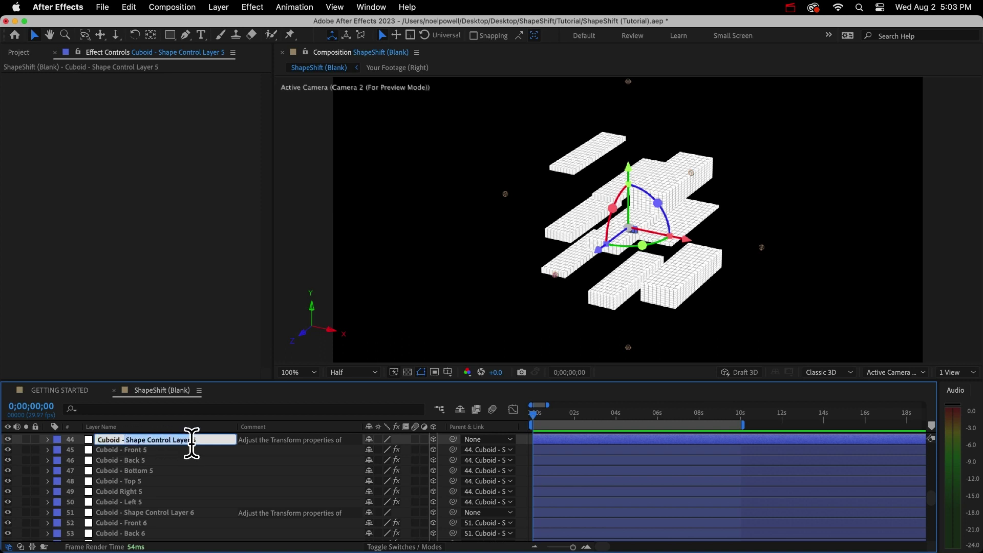
click(149, 440)
key(BackSpace)
key(BackSpace)
key(BackSpace)
key(BackSpace)
key(BackSpace)
key(BackSpace)
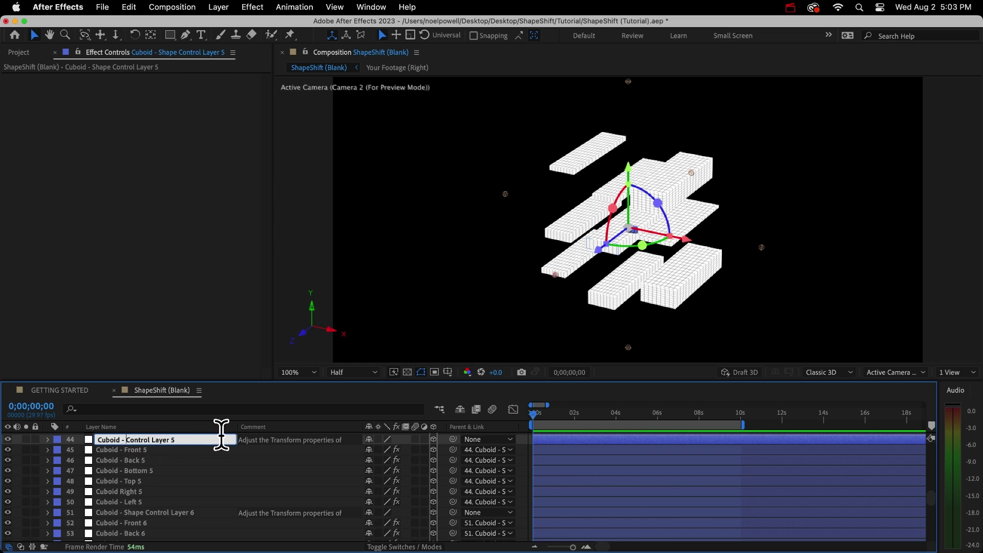
key(Return)
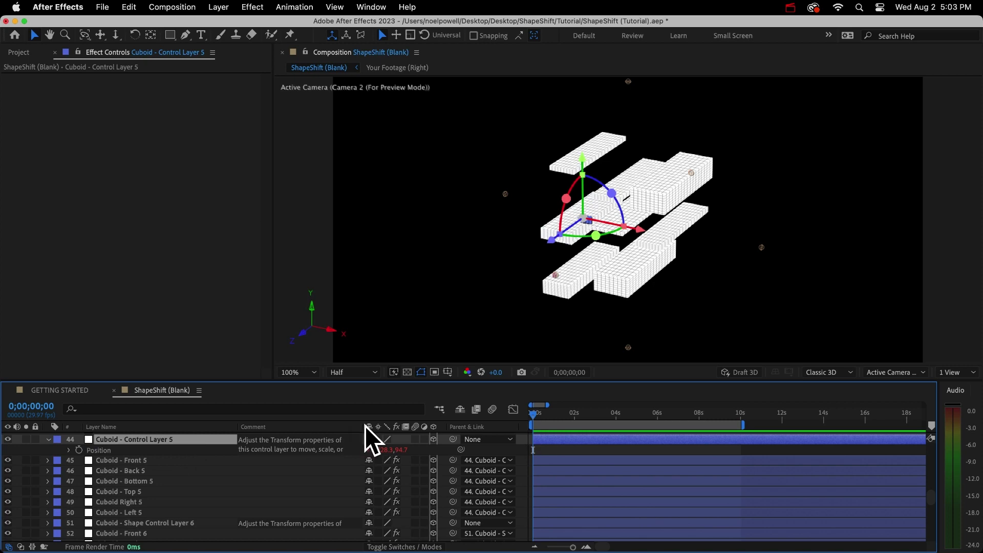
- Change that layer's Position values to move the fifth cuboid to a new spot
key(p)
drag(394, 449, 136, 466)
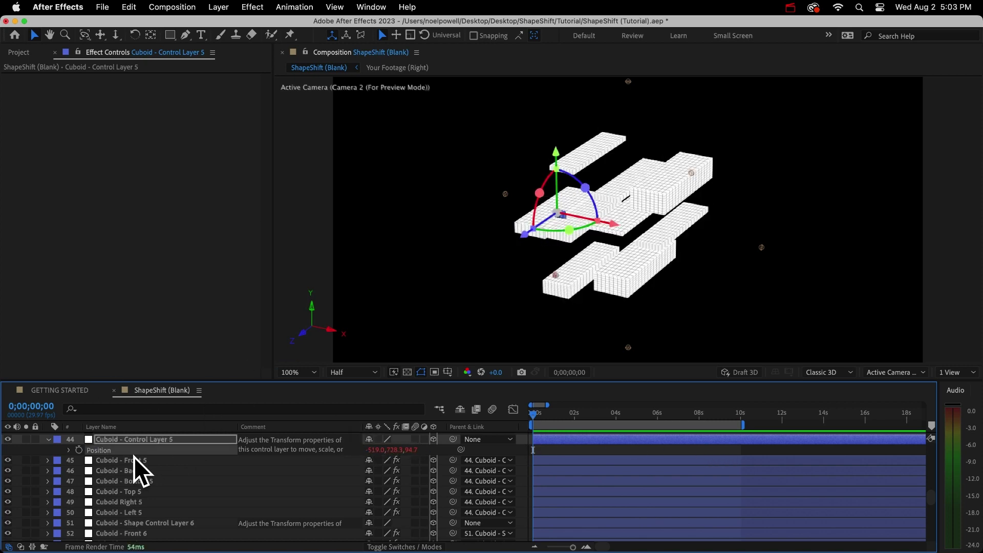
drag(395, 450, 244, 412)
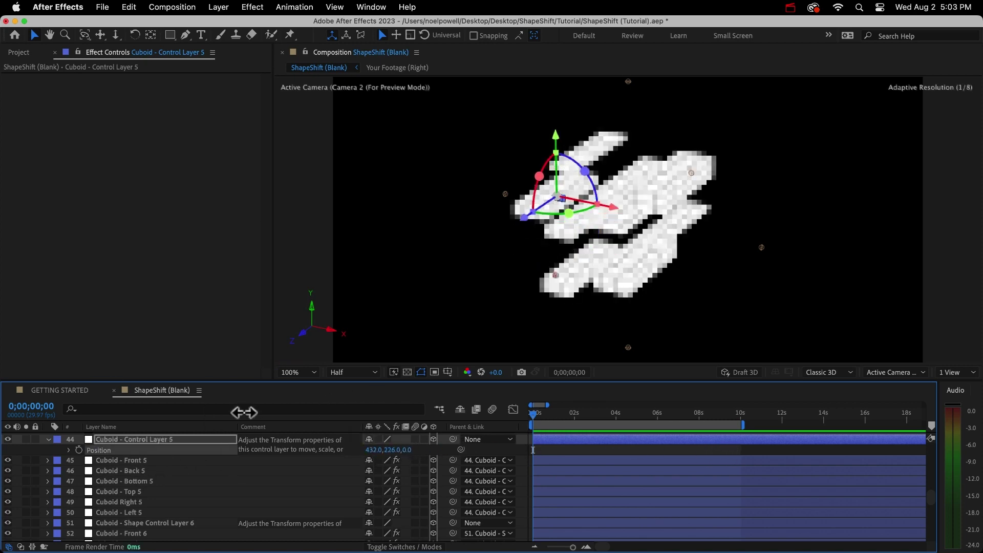
key(KP_1)
- Set the slabs' Global Scale Z depth to 272
click(41, 332)
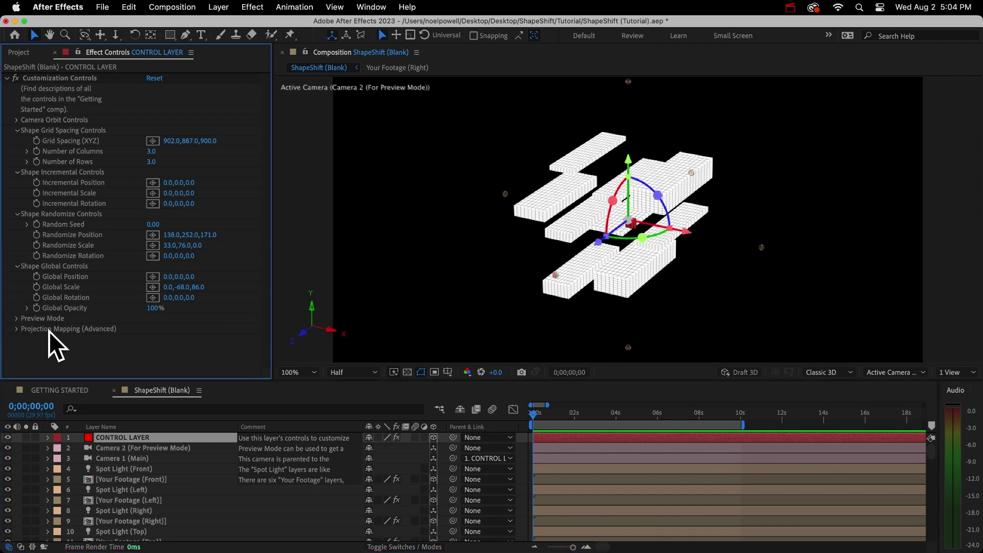
click(17, 330)
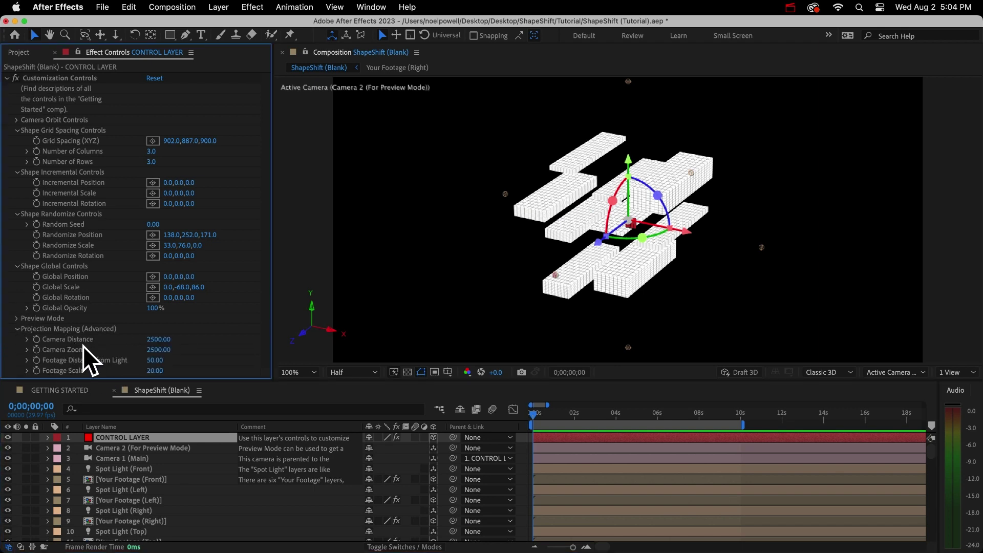
click(58, 390)
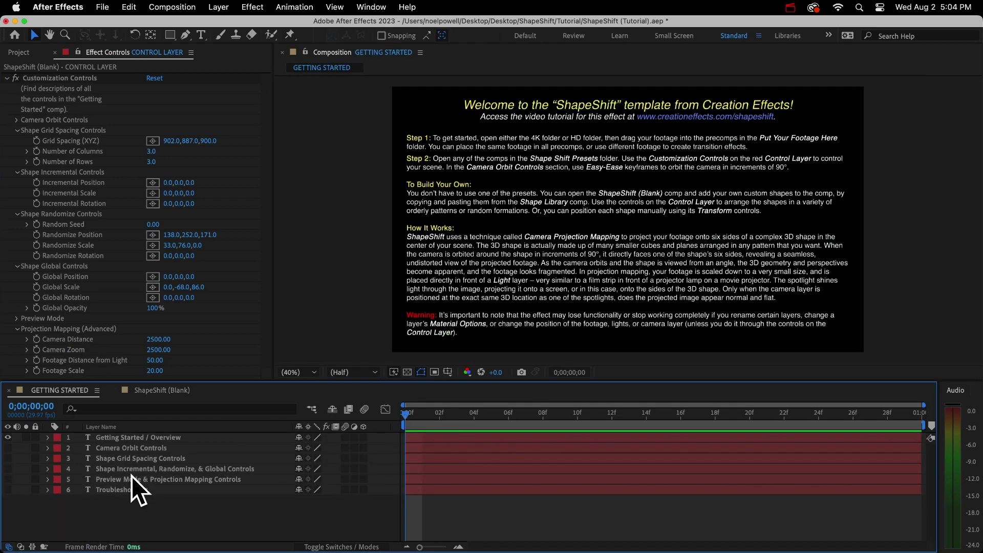
click(131, 477)
click(148, 390)
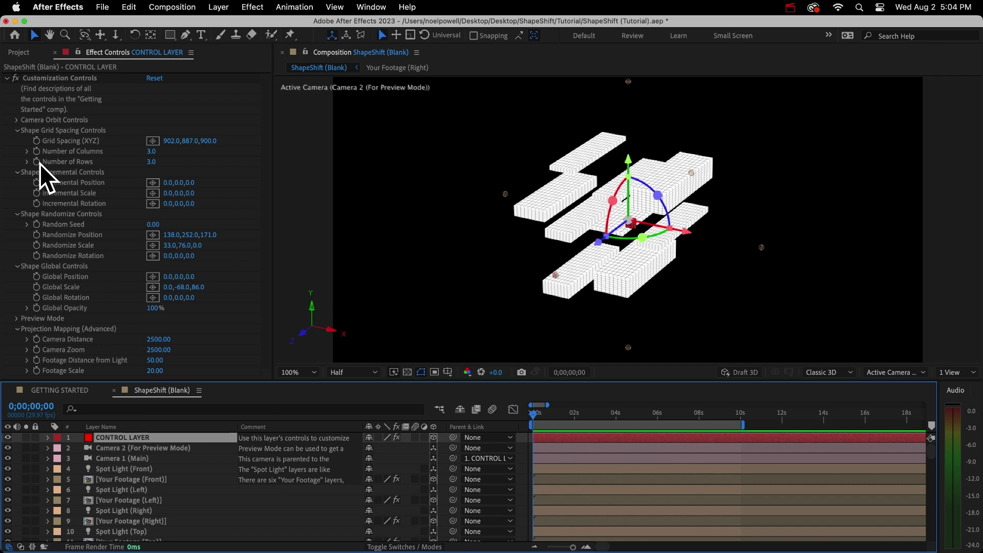
click(17, 120)
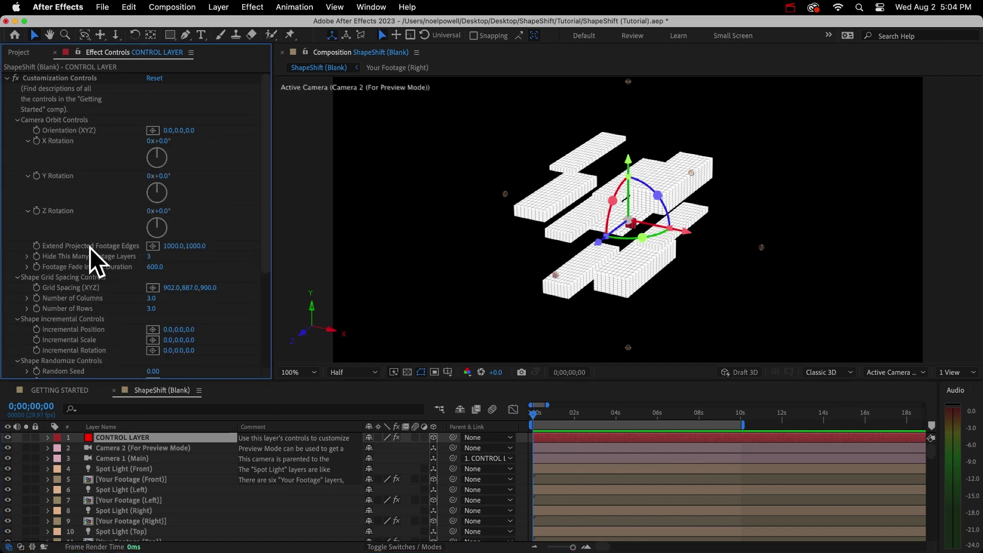
scroll(60, 247, down, 10)
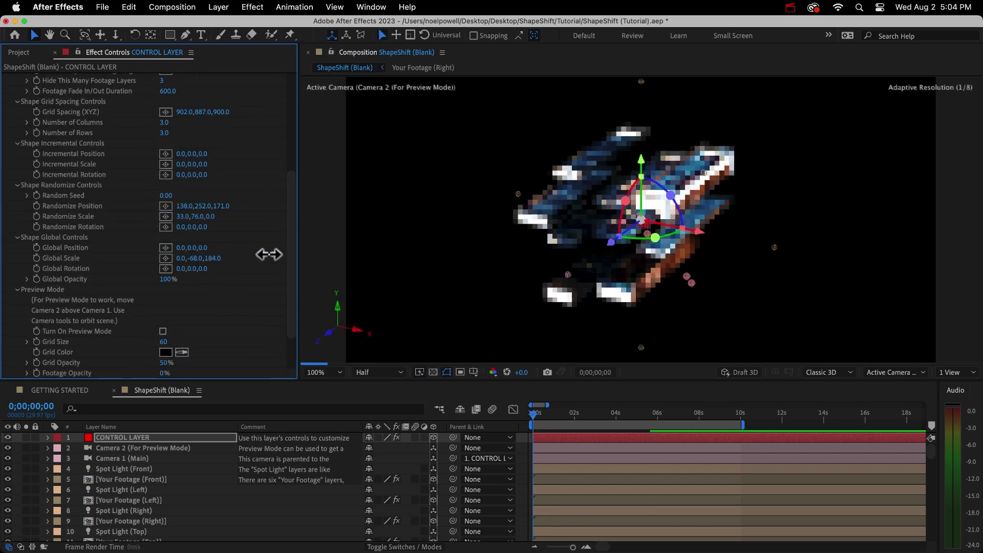
drag(270, 254, 298, 255)
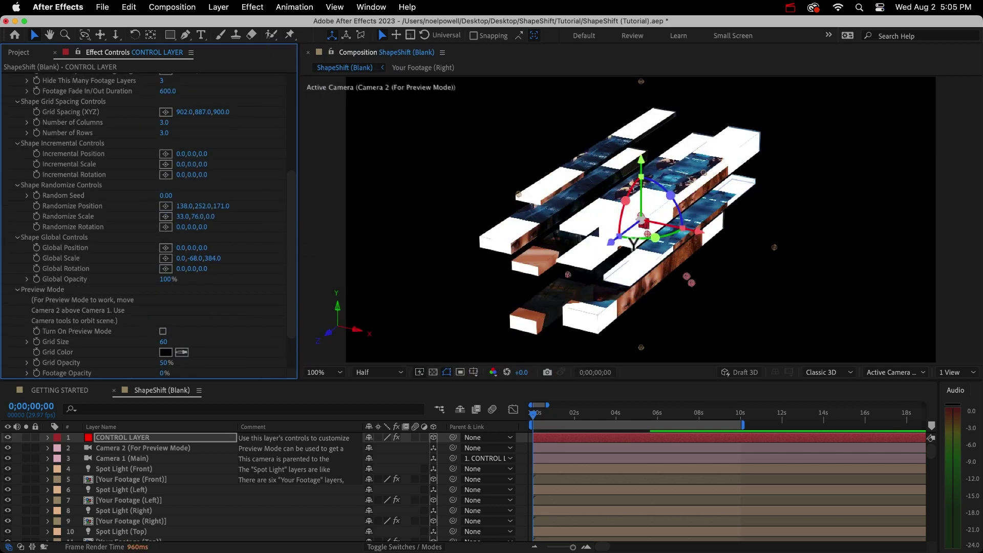
drag(210, 262, 153, 269)
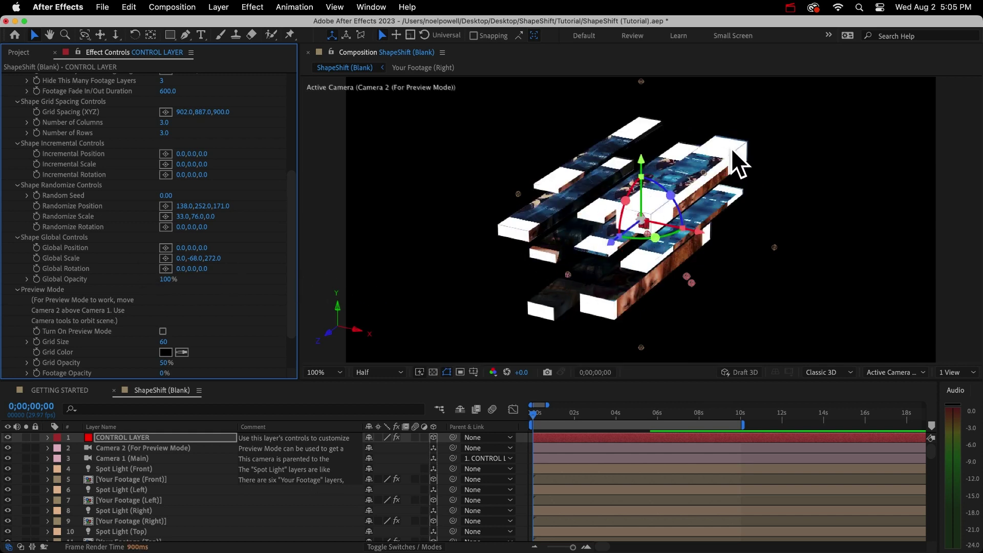
- Set Extend Projected Footage Edges to 3694, 4620
scroll(136, 143, up, 5)
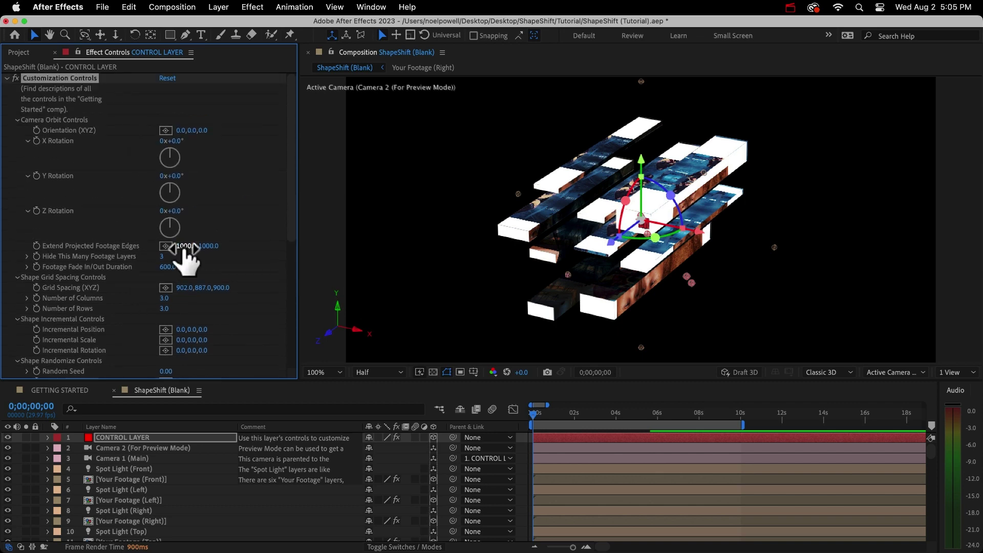
drag(187, 251, 367, 248)
drag(208, 247, 266, 252)
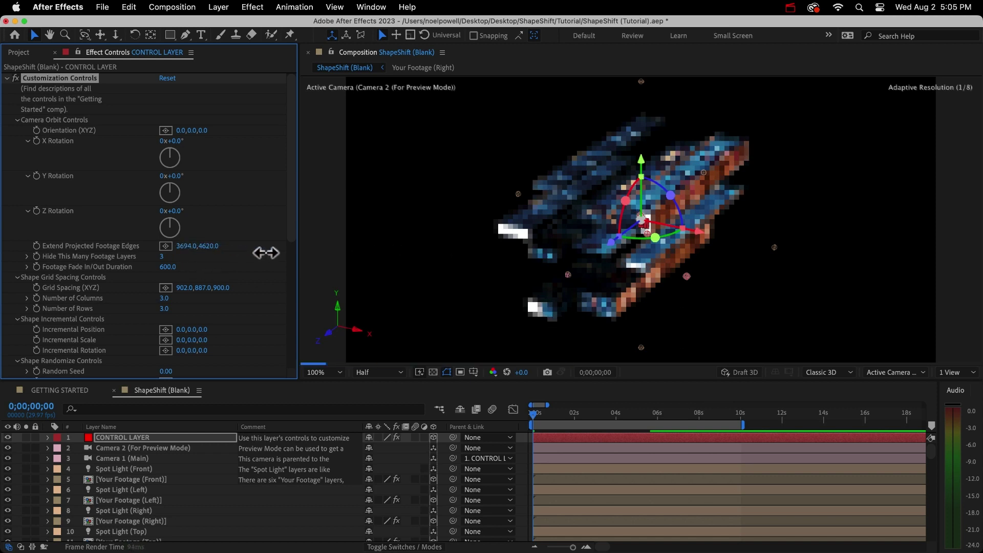